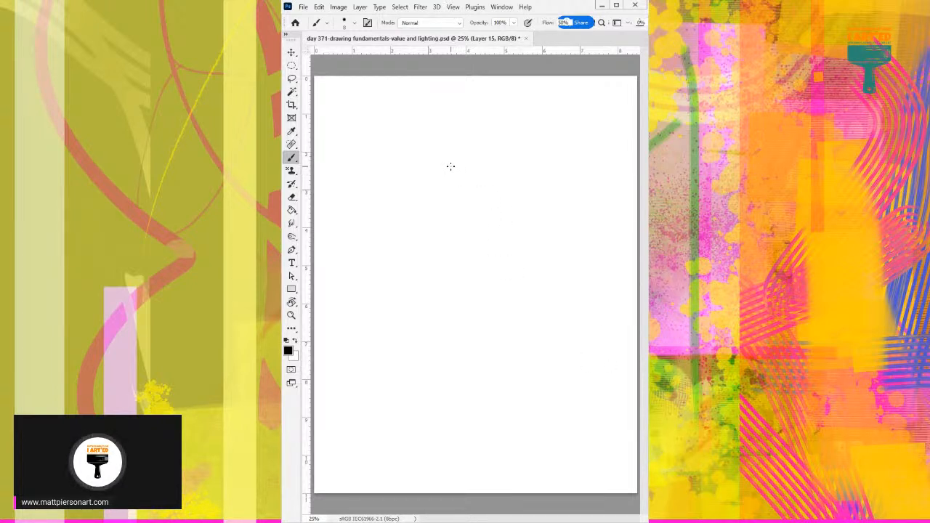
Sketch a quick gesture figure with long downward strokes around the middle of Layer 15.
mouse_move(450, 166)
mouse_down()
mouse_move(451, 117)
mouse_move(474, 151)
mouse_move(449, 150)
mouse_move(482, 159)
mouse_move(473, 175)
mouse_move(465, 170)
mouse_move(477, 185)
mouse_move(458, 182)
mouse_move(439, 156)
mouse_move(454, 193)
mouse_move(471, 191)
mouse_move(456, 164)
mouse_up()
mouse_move(453, 167)
mouse_down()
mouse_move(478, 162)
mouse_move(472, 137)
mouse_move(493, 138)
mouse_move(491, 183)
mouse_move(504, 201)
mouse_move(494, 213)
mouse_move(448, 196)
mouse_move(470, 197)
mouse_move(473, 217)
mouse_move(436, 253)
mouse_move(491, 215)
mouse_move(512, 231)
mouse_move(479, 256)
mouse_move(497, 229)
mouse_move(502, 280)
mouse_move(461, 353)
mouse_move(465, 254)
mouse_move(487, 310)
mouse_move(453, 305)
mouse_move(496, 257)
mouse_move(414, 371)
mouse_move(457, 350)
mouse_move(385, 411)
mouse_move(384, 394)
mouse_move(374, 419)
mouse_move(426, 357)
mouse_move(437, 254)
mouse_move(416, 298)
mouse_move(432, 307)
mouse_move(437, 345)
mouse_up()
mouse_move(502, 215)
mouse_down()
mouse_move(518, 263)
mouse_move(510, 321)
mouse_up()
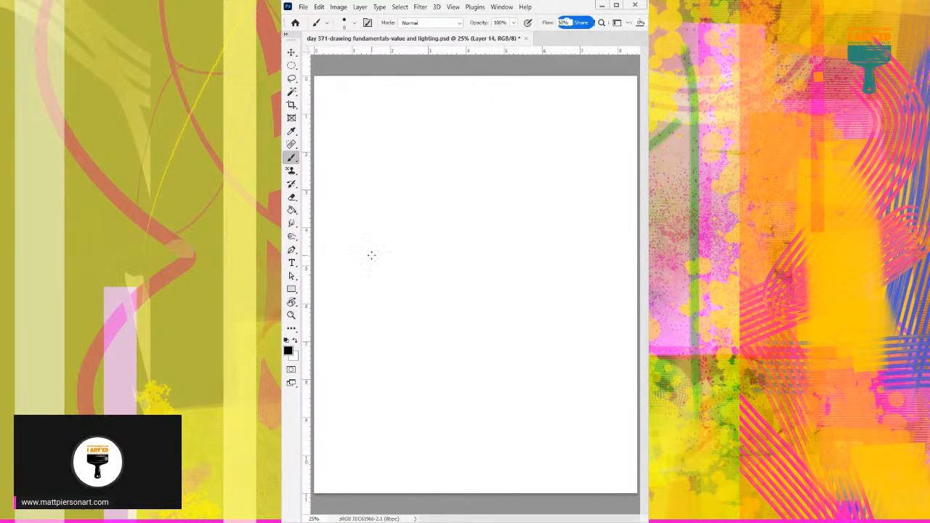
Sketch a box-shaped head with shoulder lines and a hanging bent arm in the upper half of Layer 14.
drag(439, 118, 436, 177)
mouse_move(436, 113)
mouse_down()
mouse_move(482, 124)
mouse_move(487, 163)
mouse_up()
drag(435, 177, 456, 179)
drag(444, 185, 465, 178)
mouse_move(482, 148)
mouse_down()
mouse_move(488, 172)
mouse_move(525, 170)
mouse_move(428, 200)
mouse_move(446, 217)
mouse_move(415, 226)
mouse_move(406, 289)
mouse_up()
mouse_move(436, 231)
mouse_down()
mouse_move(409, 275)
mouse_move(436, 262)
mouse_up()
drag(518, 174, 504, 172)
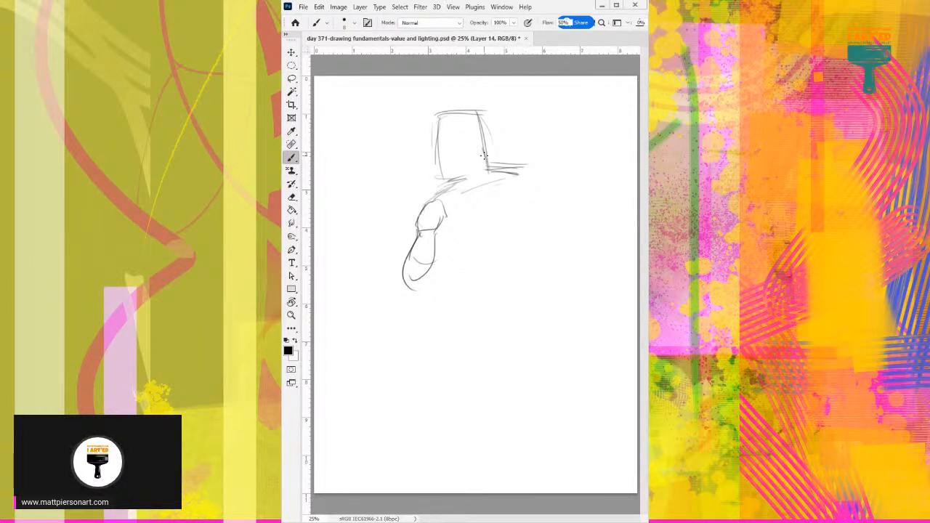
Restate the boxy head's outline with tilted top and side strokes, and move on to the blank Layer 13.
mouse_move(430, 135)
mouse_down()
mouse_move(465, 119)
mouse_move(431, 136)
mouse_up()
drag(431, 136, 470, 118)
drag(467, 119, 485, 157)
drag(470, 120, 486, 161)
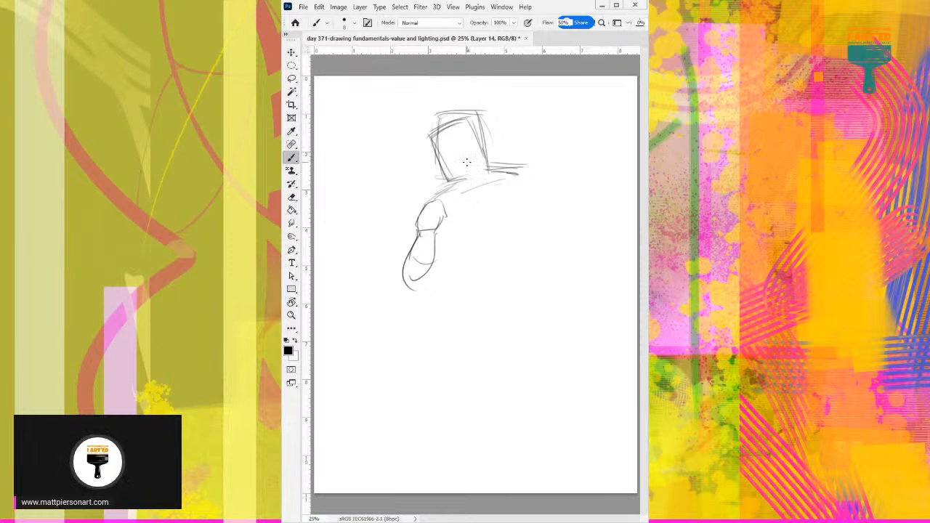
drag(421, 139, 472, 115)
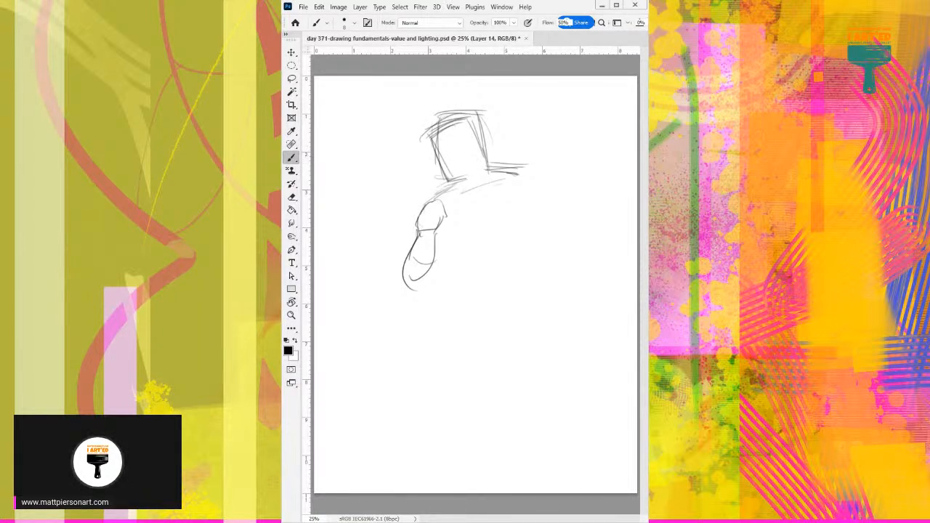
key(Delete)
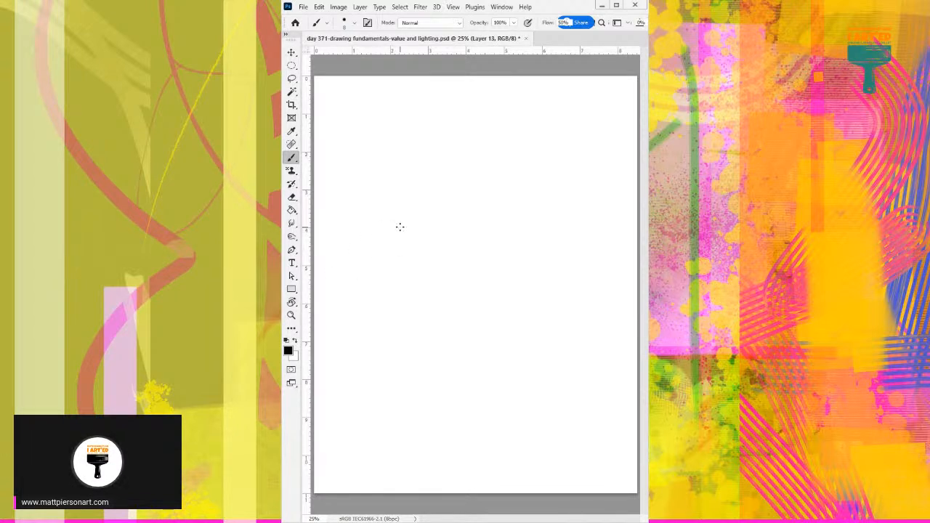
Sketch a seated figure on Layer 13 with a round head, outstretched arm, leaning torso and folded legs.
mouse_move(513, 145)
mouse_down()
mouse_move(533, 183)
mouse_move(396, 236)
mouse_move(541, 214)
mouse_move(552, 202)
mouse_move(491, 304)
mouse_up()
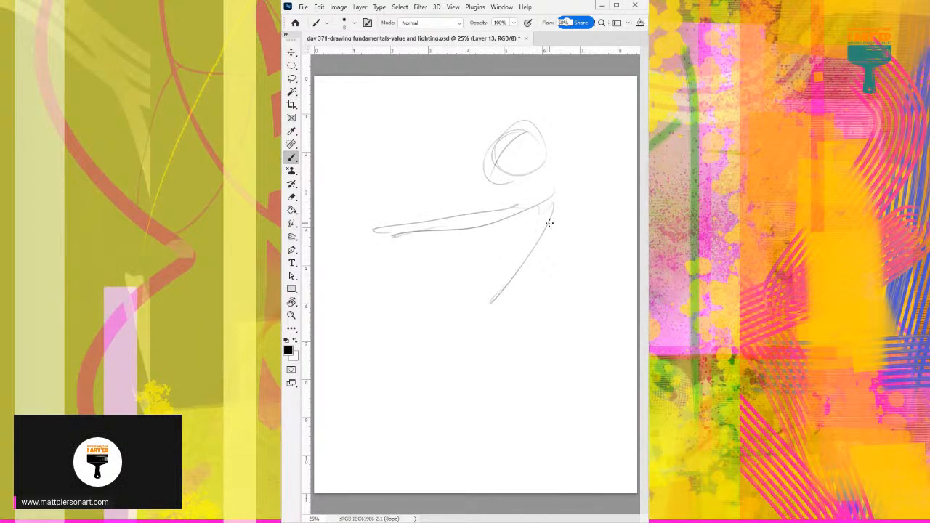
drag(549, 223, 498, 301)
drag(486, 222, 440, 298)
mouse_move(563, 208)
mouse_down()
mouse_move(511, 248)
mouse_move(517, 318)
mouse_move(476, 345)
mouse_move(361, 354)
mouse_move(478, 312)
mouse_up()
mouse_move(411, 326)
mouse_down()
mouse_move(427, 311)
mouse_move(396, 248)
mouse_move(374, 246)
mouse_move(413, 326)
mouse_up()
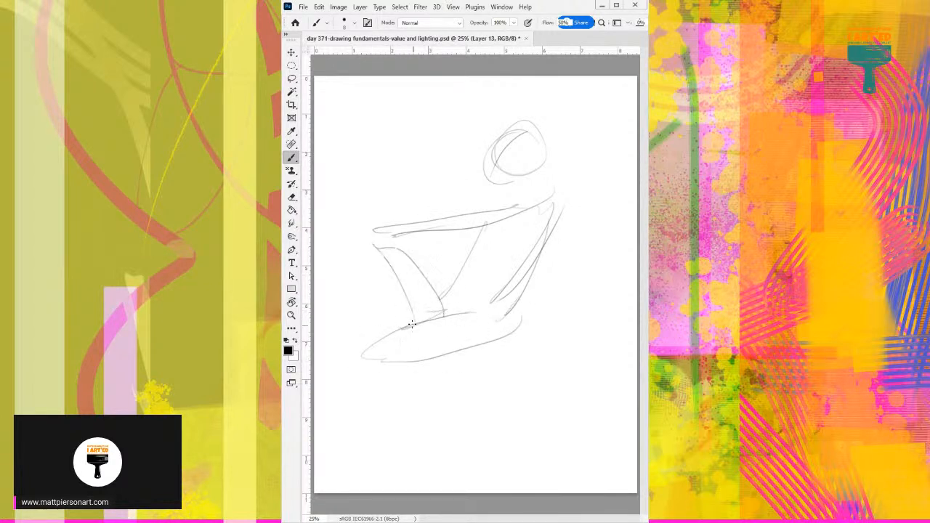
drag(377, 242, 361, 324)
mouse_move(465, 199)
mouse_down()
mouse_move(488, 193)
mouse_move(504, 160)
mouse_move(557, 127)
mouse_move(550, 158)
mouse_up()
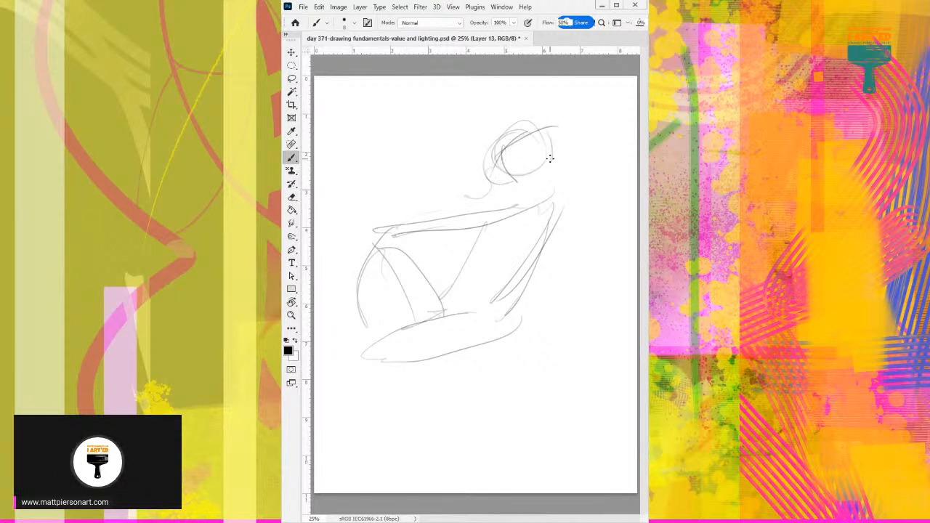
Add the neck, shoulder line, far arm and drooping hand to the seated figure, and move on to the blank Layer 12.
drag(511, 182, 507, 196)
drag(499, 197, 428, 205)
mouse_move(494, 205)
mouse_down()
mouse_move(356, 227)
mouse_move(353, 270)
mouse_up()
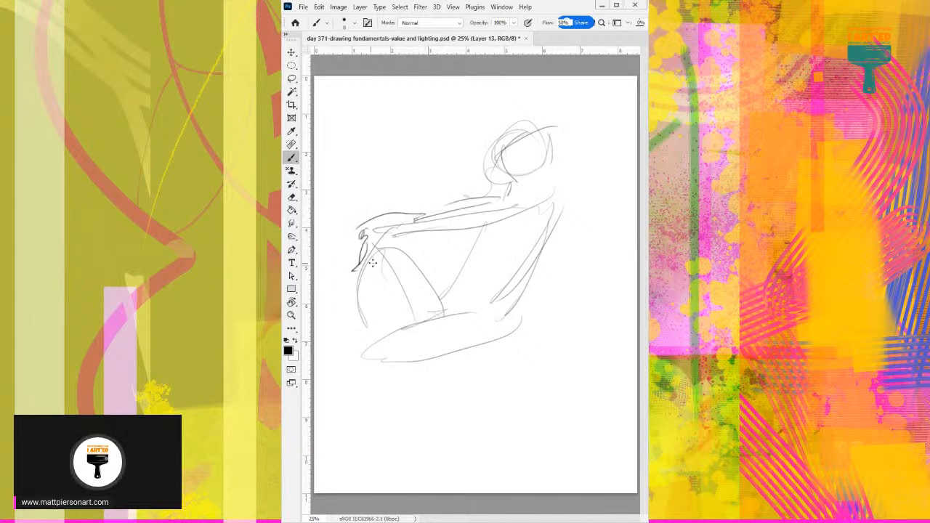
mouse_move(389, 245)
mouse_down()
mouse_move(365, 271)
mouse_move(396, 246)
mouse_up()
mouse_move(385, 248)
mouse_down()
mouse_move(451, 232)
mouse_move(463, 218)
mouse_move(407, 221)
mouse_up()
drag(414, 220, 482, 206)
mouse_move(451, 216)
mouse_down()
mouse_move(562, 197)
mouse_move(480, 231)
mouse_up()
key(Delete)
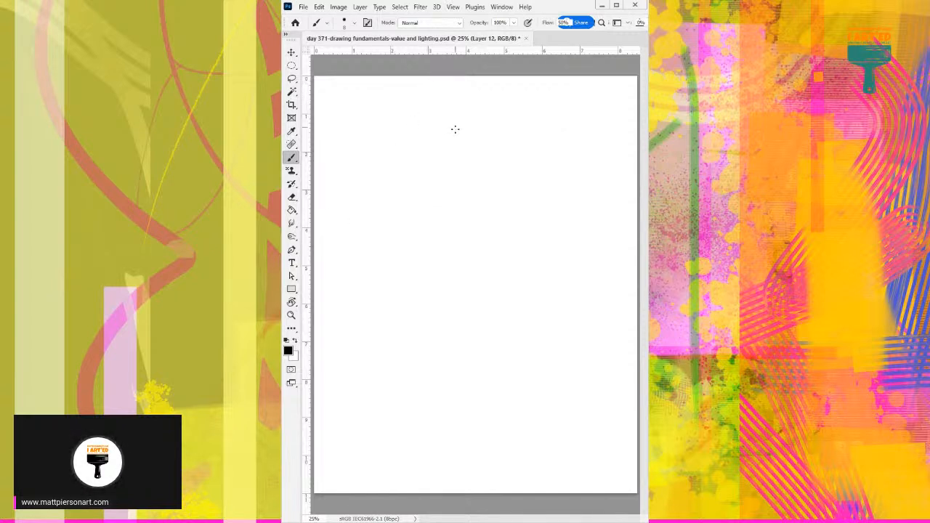
Sketch a tilted boxy head and the curved outer line of the shoulder and arm for a standing figure on Layer 12.
mouse_move(448, 100)
mouse_down()
mouse_move(479, 89)
mouse_move(487, 132)
mouse_up()
drag(481, 87, 493, 151)
drag(448, 104, 463, 154)
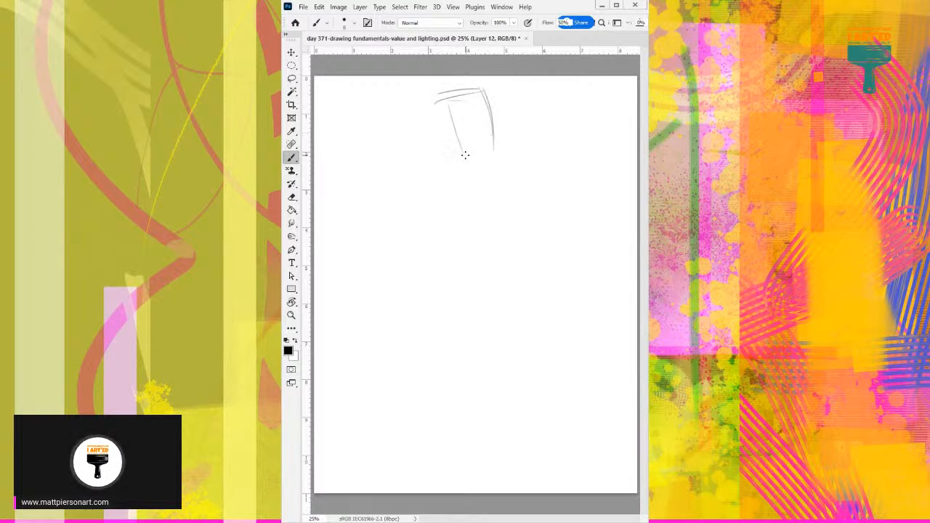
drag(436, 103, 518, 202)
mouse_move(518, 276)
mouse_down()
mouse_move(526, 215)
mouse_move(505, 294)
mouse_up()
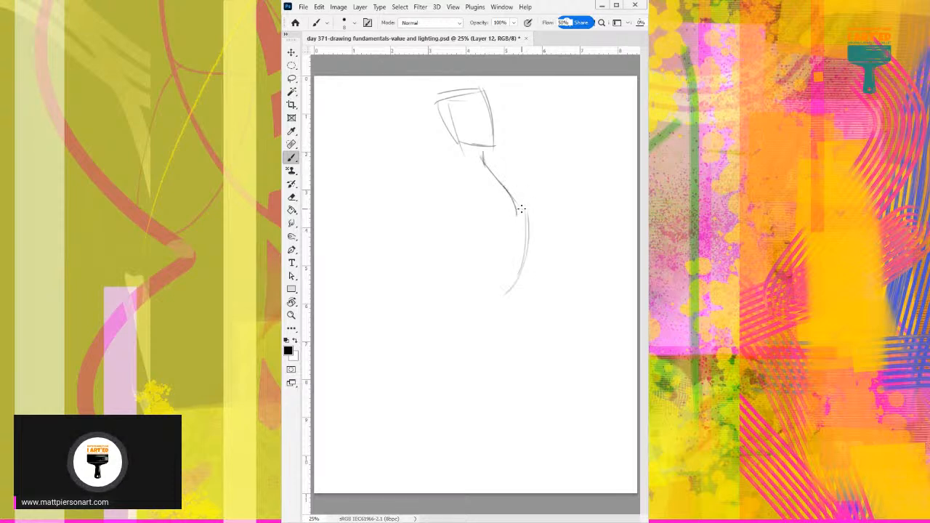
drag(518, 212, 503, 293)
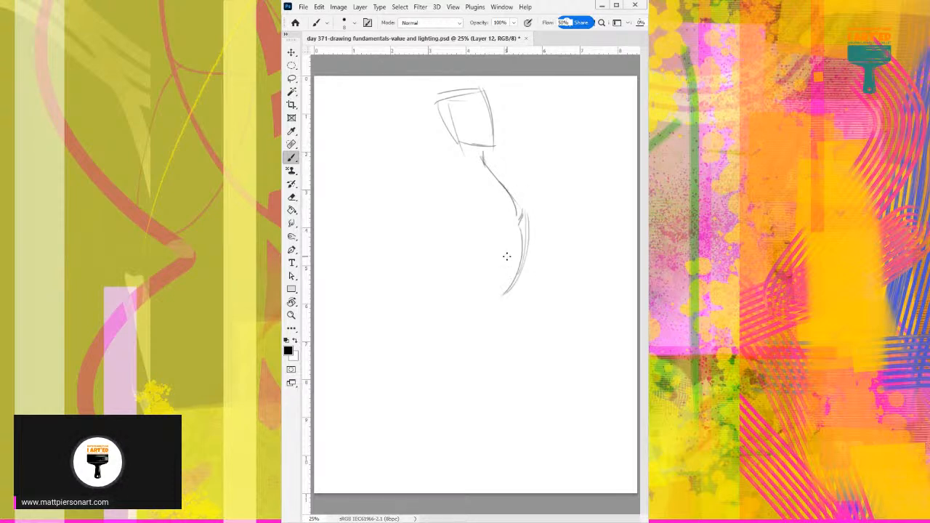
Draw the standing figure's opposite shoulder, torso side, waist and hip curves down to the upper thigh.
drag(451, 154, 422, 200)
mouse_move(451, 166)
mouse_down()
mouse_move(441, 202)
mouse_move(464, 240)
mouse_move(461, 288)
mouse_move(512, 297)
mouse_up()
drag(473, 260, 463, 310)
drag(511, 263, 508, 294)
mouse_move(510, 289)
mouse_down()
mouse_move(521, 318)
mouse_move(517, 368)
mouse_up()
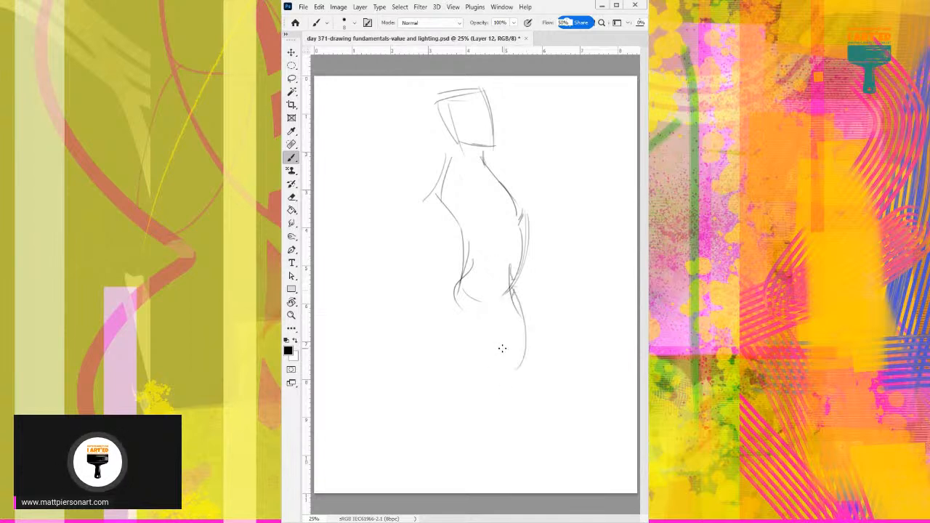
Draw the standing figure's tapering legs and short upper-arm line, and move on to the blank Layer 11.
drag(457, 278, 500, 393)
drag(487, 353, 505, 389)
mouse_move(520, 298)
mouse_down()
mouse_move(530, 397)
mouse_move(503, 396)
mouse_up()
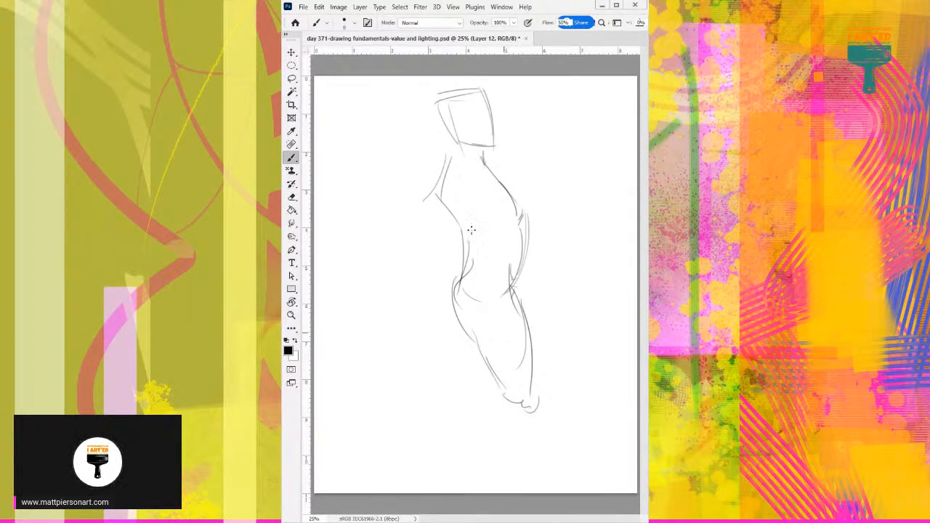
drag(436, 176, 426, 226)
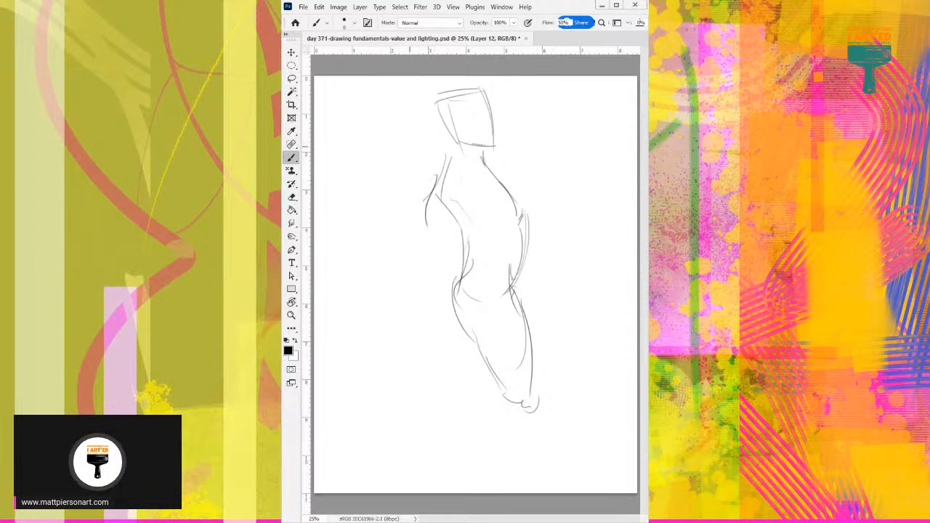
key(Delete)
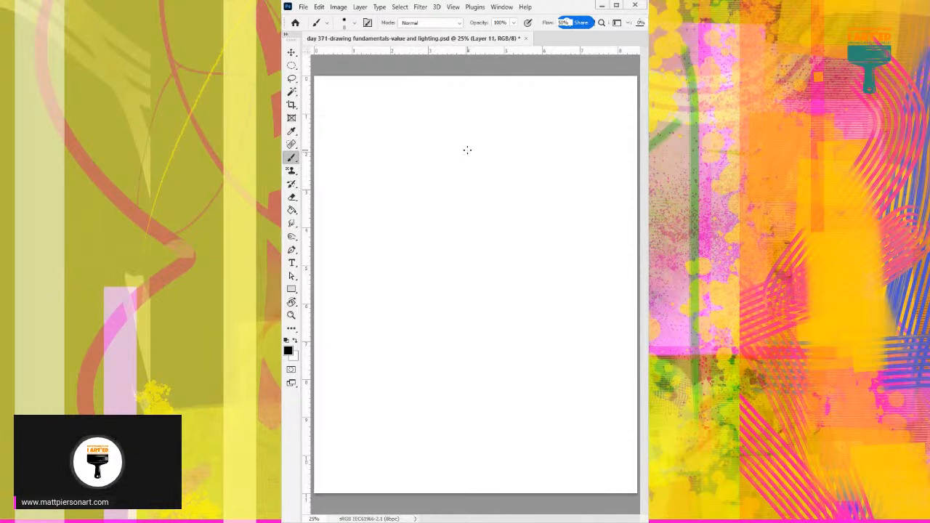
Sketch a long horizontal contour across the upper part of Layer 11 and diagonal strokes descending from its inner end.
drag(352, 167, 500, 160)
drag(424, 161, 488, 155)
drag(525, 149, 551, 180)
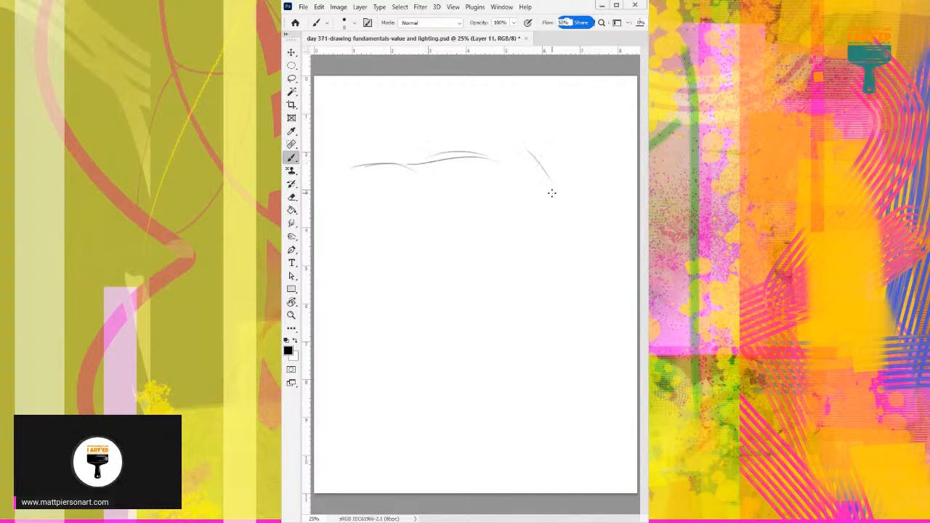
drag(501, 151, 549, 209)
Draw a long vertical limb beneath the horizontal contour, with a rounded top, middle joint and splayed lower end.
mouse_move(446, 195)
mouse_down()
mouse_move(458, 222)
mouse_move(484, 243)
mouse_up()
drag(456, 219, 478, 292)
drag(481, 216, 493, 273)
mouse_move(472, 276)
mouse_down()
mouse_move(496, 283)
mouse_move(475, 313)
mouse_up()
drag(496, 280, 495, 349)
drag(475, 313, 479, 370)
drag(502, 328, 502, 356)
mouse_move(484, 356)
mouse_down()
mouse_move(465, 390)
mouse_move(496, 398)
mouse_up()
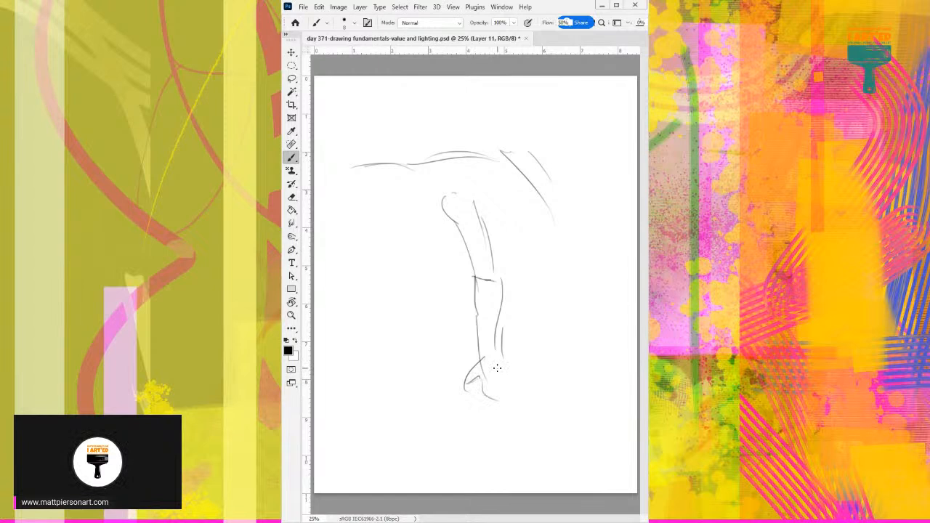
drag(500, 356, 533, 400)
drag(488, 407, 506, 408)
Draw sweeping curves across the vertical limb for the bent form, and join them to the long outer contour.
drag(420, 276, 511, 249)
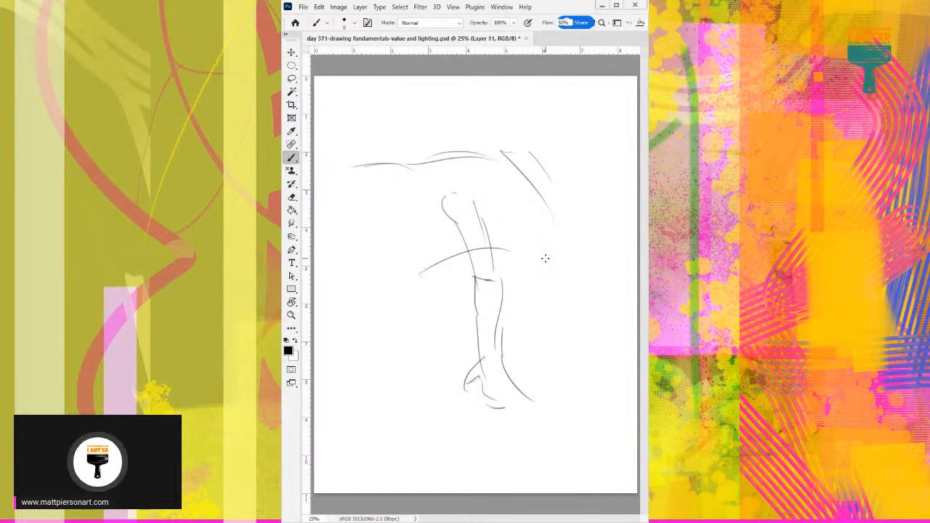
mouse_move(420, 280)
mouse_down()
mouse_move(436, 317)
mouse_move(545, 308)
mouse_up()
drag(513, 258, 579, 237)
mouse_move(517, 257)
mouse_down()
mouse_move(569, 263)
mouse_move(546, 300)
mouse_up()
drag(536, 196, 563, 277)
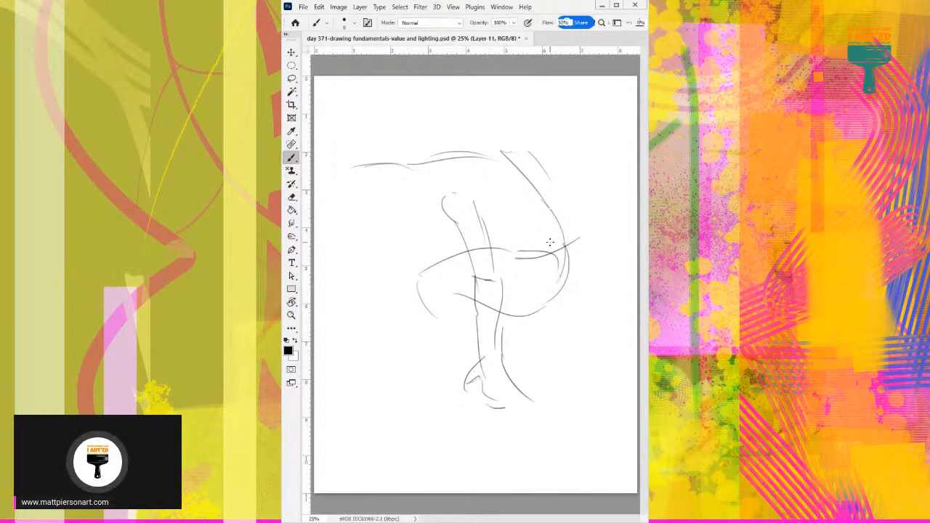
Add short curved strokes around the upper part of the vertical limb, and move on to the blank Layer 10.
drag(482, 218, 517, 239)
mouse_move(432, 225)
mouse_down()
mouse_move(463, 242)
mouse_move(481, 234)
mouse_up()
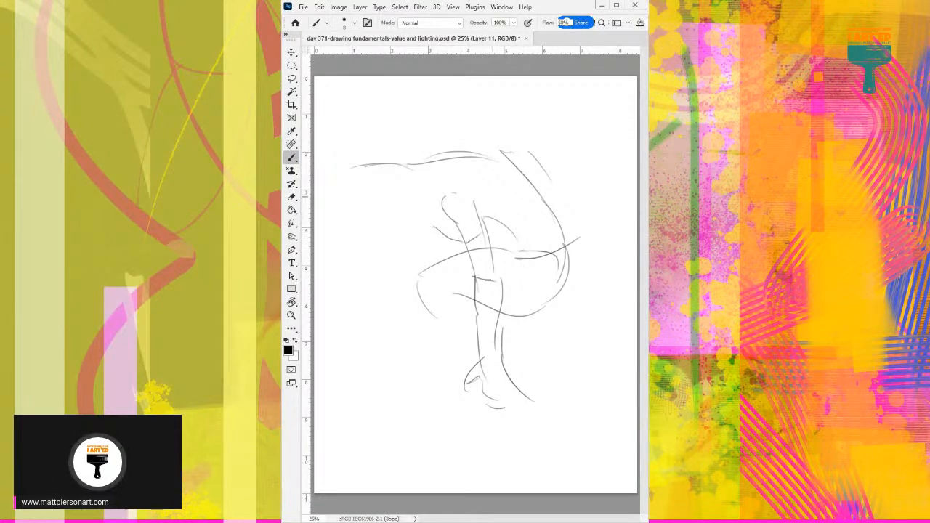
scroll(476, 278, up, 2)
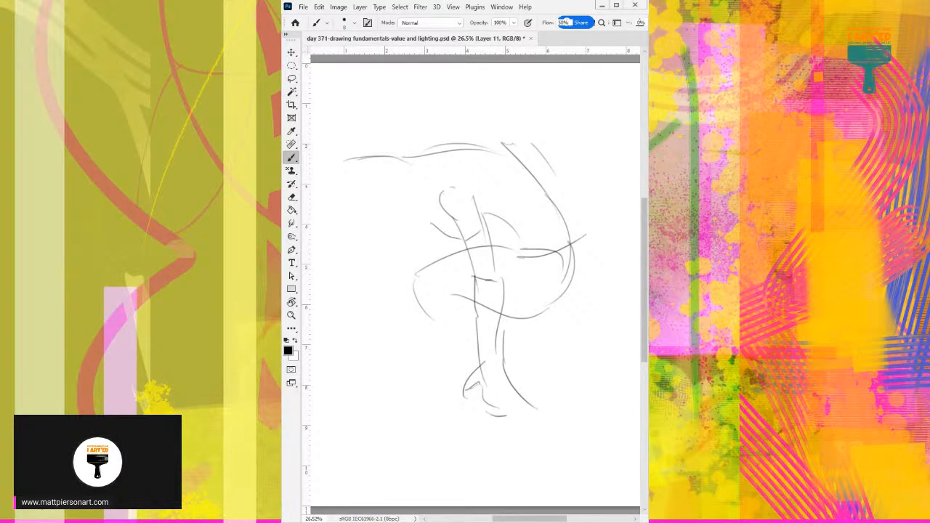
key(Delete)
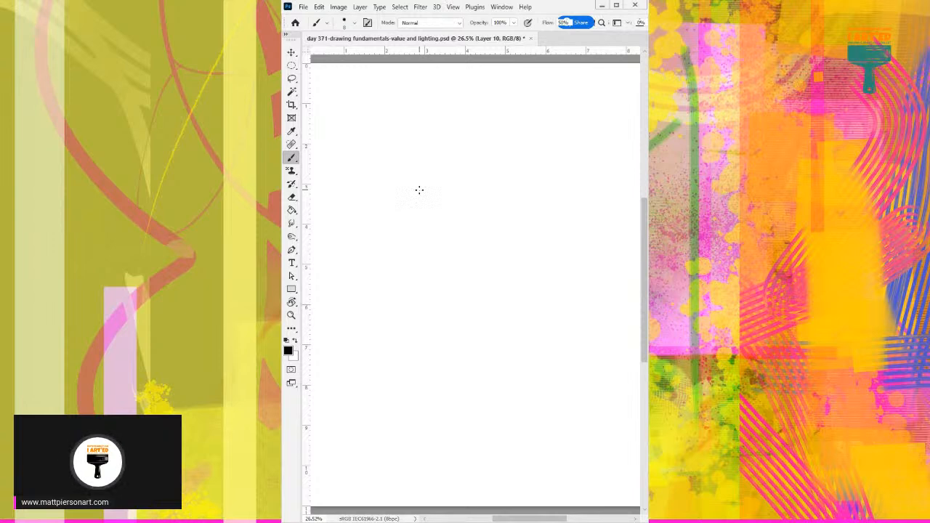
drag(398, 210, 434, 157)
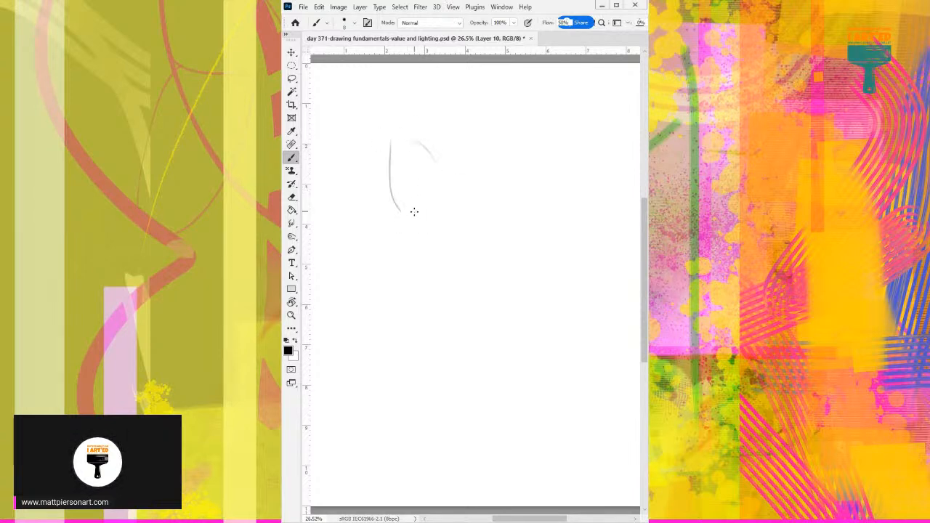
drag(396, 207, 435, 202)
mouse_move(450, 183)
mouse_down()
mouse_move(520, 233)
mouse_move(517, 293)
mouse_up()
mouse_move(464, 251)
mouse_down()
mouse_move(513, 299)
mouse_move(497, 320)
mouse_up()
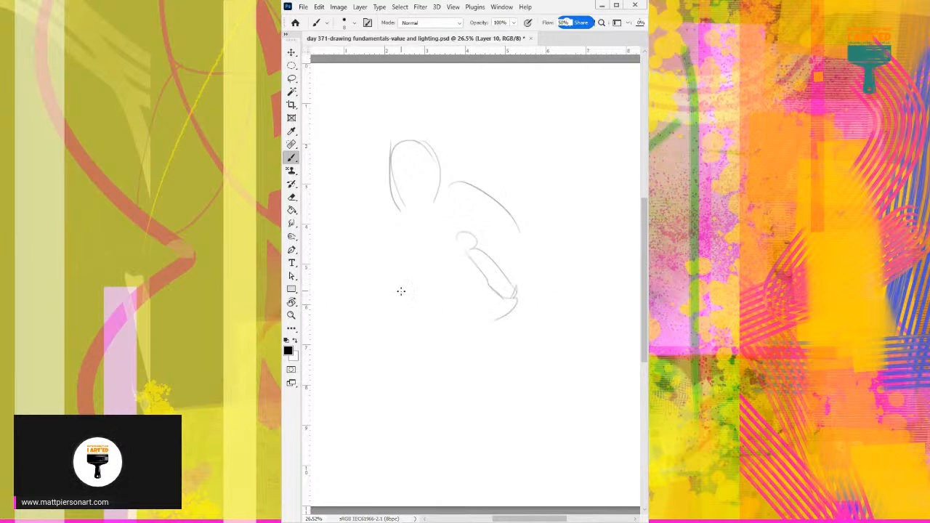
key(ctrl+a)
key(Delete)
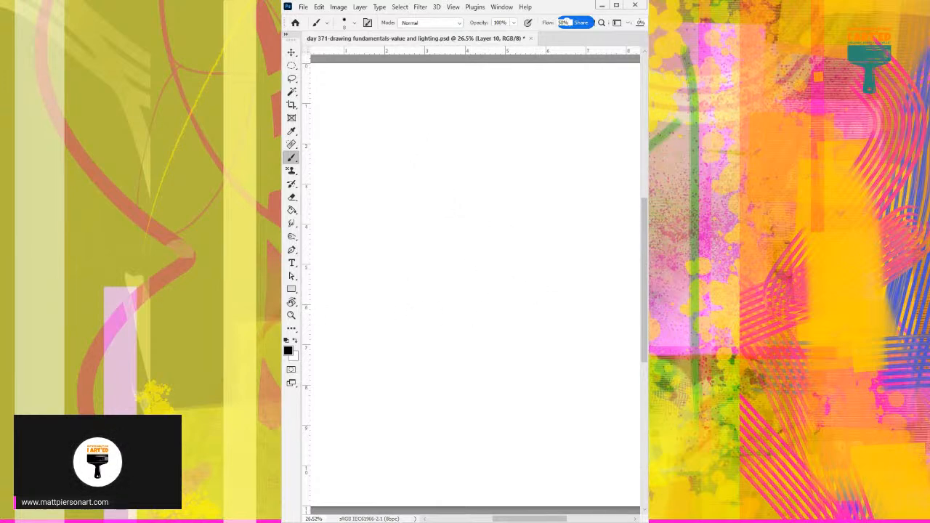
Sketch an oval head with inner face and jaw lines and a first neckline stroke near the top of Layer 9.
key(alt+bracketleft)
mouse_move(458, 138)
mouse_down()
mouse_move(497, 116)
mouse_move(491, 150)
mouse_up()
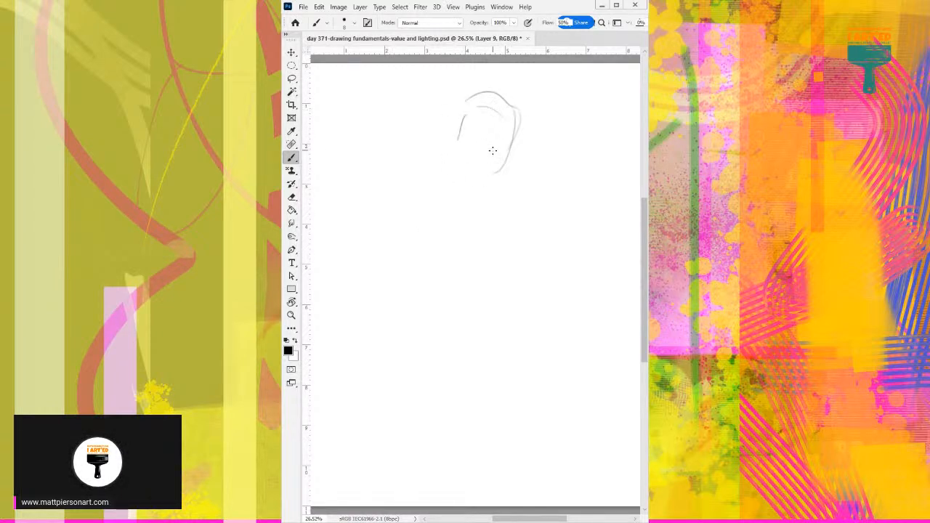
drag(501, 110, 490, 174)
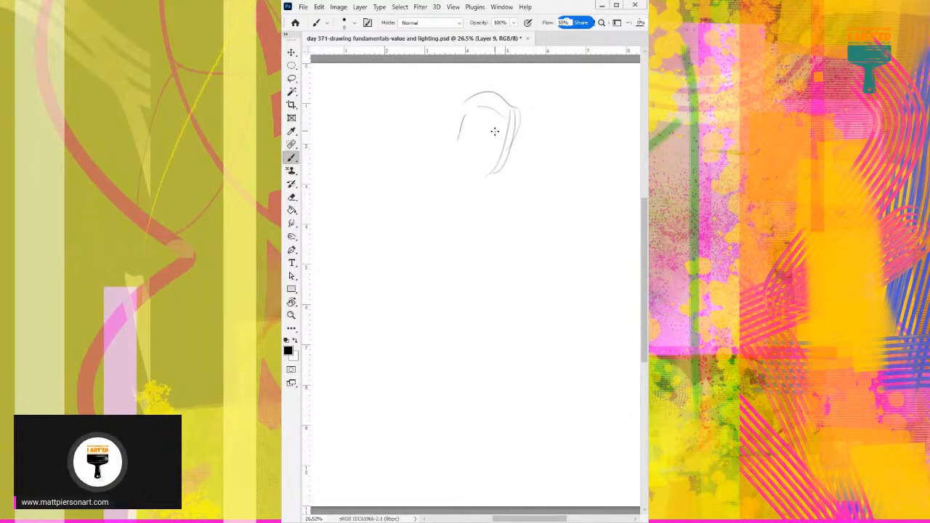
mouse_move(460, 125)
mouse_down()
mouse_move(469, 169)
mouse_move(487, 156)
mouse_move(465, 177)
mouse_move(443, 234)
mouse_up()
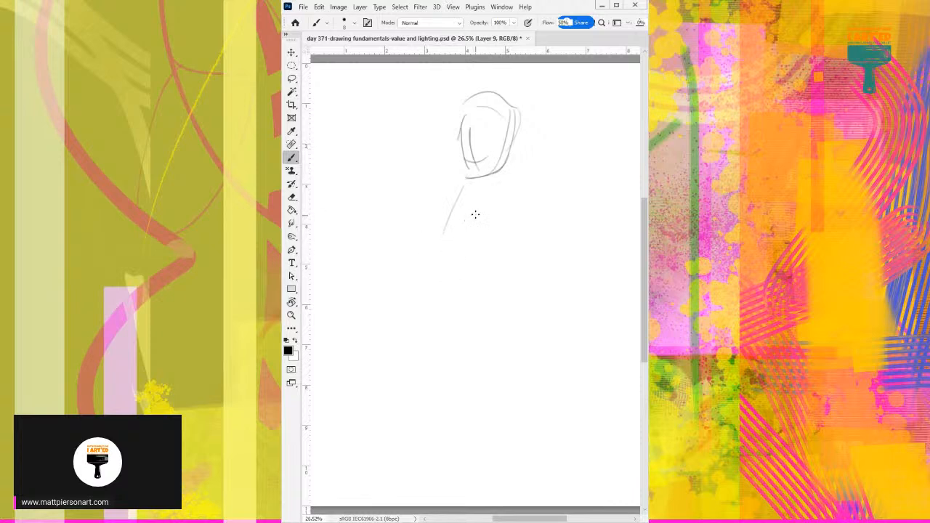
drag(457, 149, 485, 175)
Draw the figure's sloping shoulders, bent arm, waist and rounded hips below the head, and move on to the blank Layer 8.
mouse_move(481, 222)
mouse_down()
mouse_move(498, 186)
mouse_move(492, 219)
mouse_up()
drag(456, 176, 427, 231)
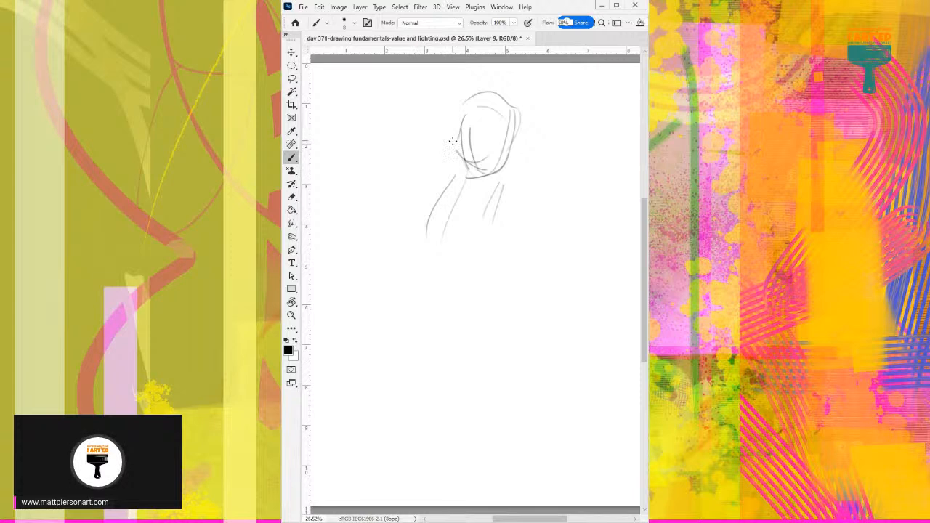
drag(450, 175, 419, 243)
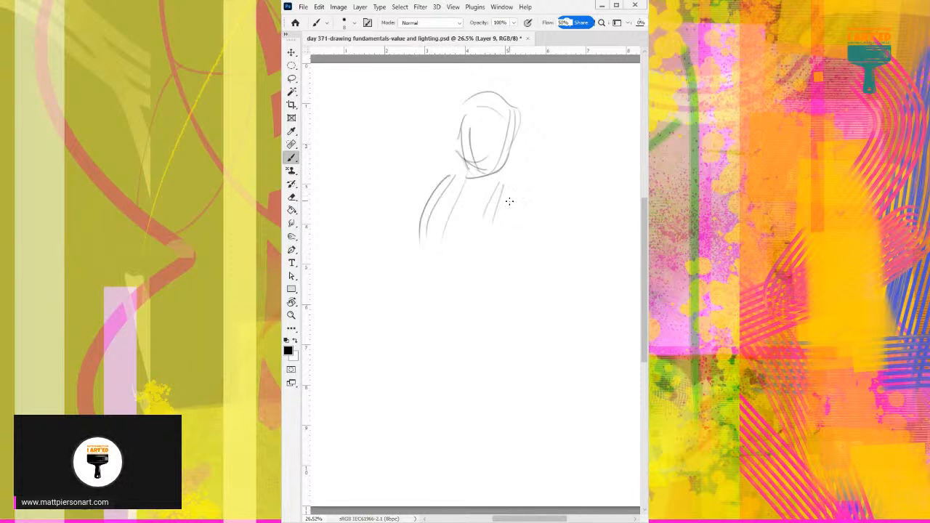
drag(509, 202, 514, 276)
drag(419, 243, 440, 274)
drag(433, 273, 436, 320)
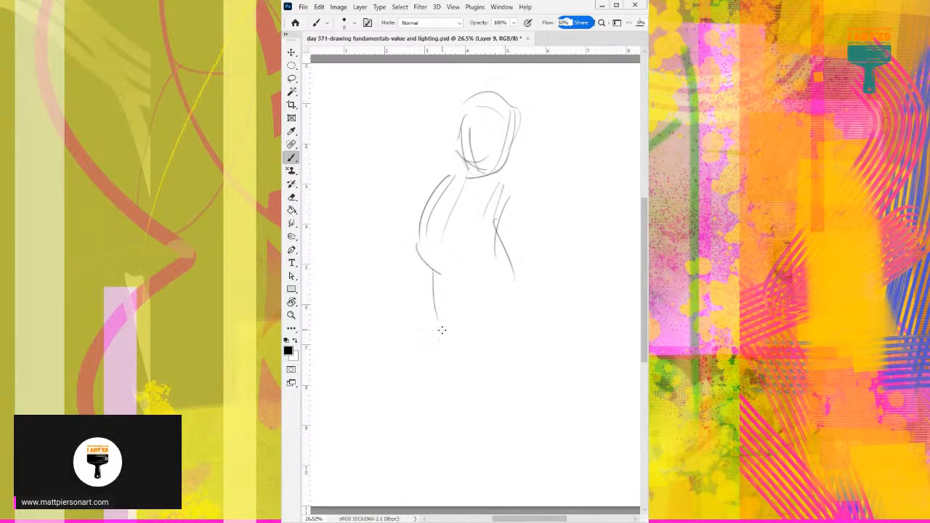
mouse_move(517, 261)
mouse_down()
mouse_move(448, 332)
mouse_move(521, 318)
mouse_up()
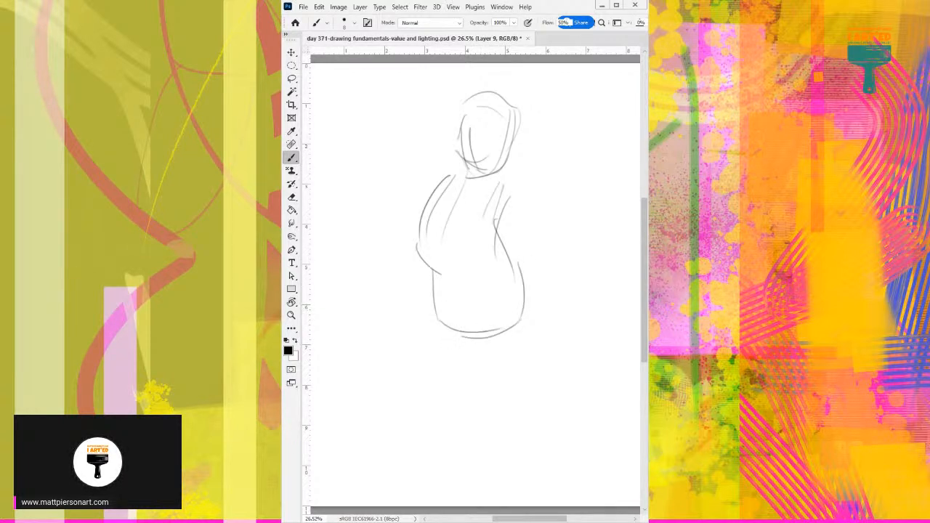
key(Delete)
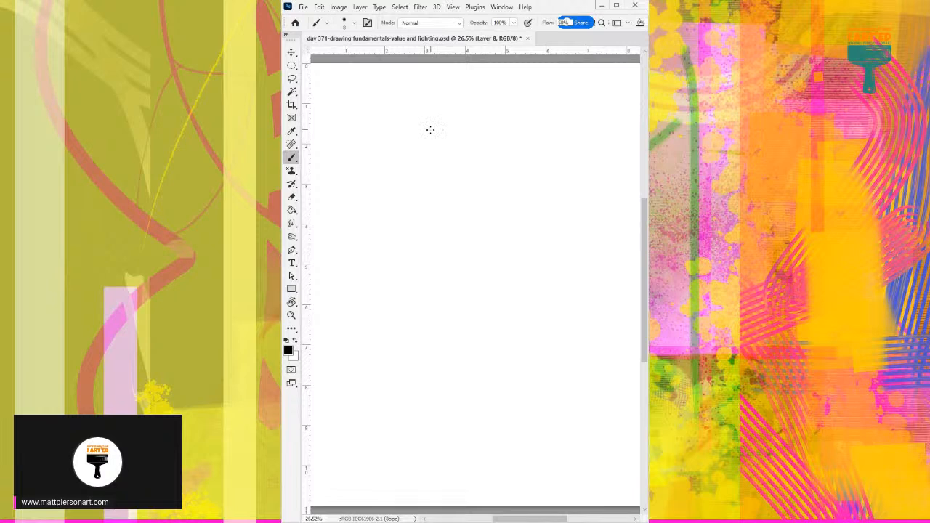
Sketch a rounded head with a top bun of hair, tapered jaw and small ears near the top of Layer 8.
drag(453, 144, 479, 101)
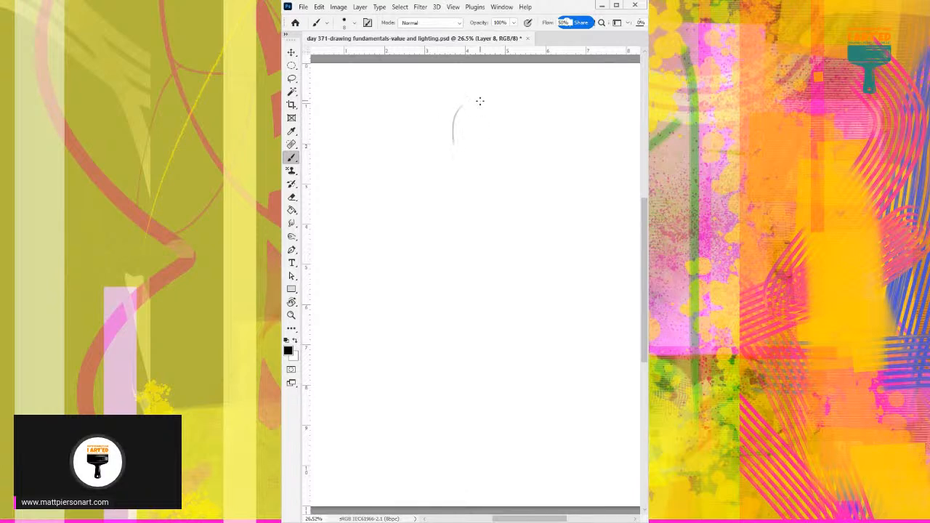
mouse_move(452, 158)
mouse_down()
mouse_move(471, 103)
mouse_move(492, 82)
mouse_move(509, 84)
mouse_move(514, 149)
mouse_move(497, 177)
mouse_up()
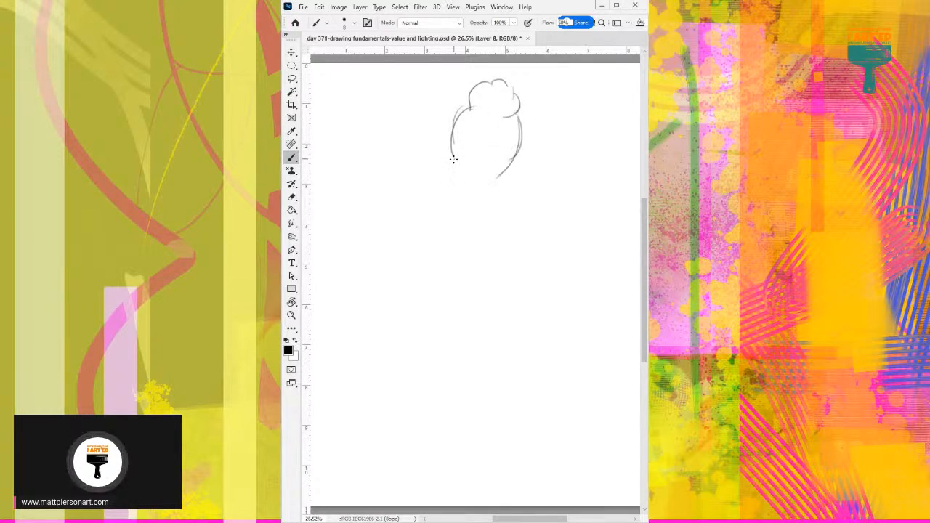
mouse_move(456, 152)
mouse_down()
mouse_move(494, 182)
mouse_move(502, 173)
mouse_up()
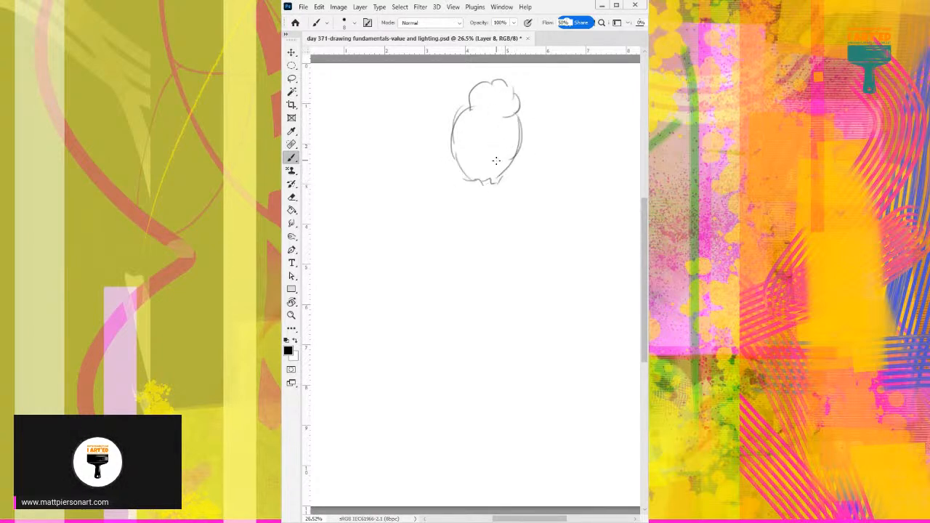
drag(451, 149, 455, 160)
drag(519, 152, 503, 197)
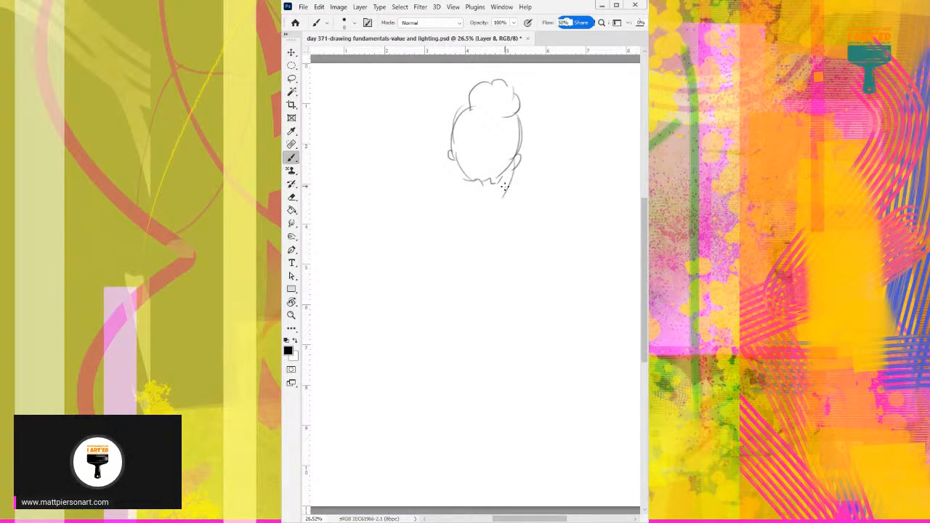
Draw the neck, sloping shoulders and upper arm lines below the head, and move on to the blank Layer 7.
mouse_move(466, 173)
mouse_down()
mouse_move(460, 199)
mouse_move(436, 233)
mouse_up()
drag(501, 182, 522, 222)
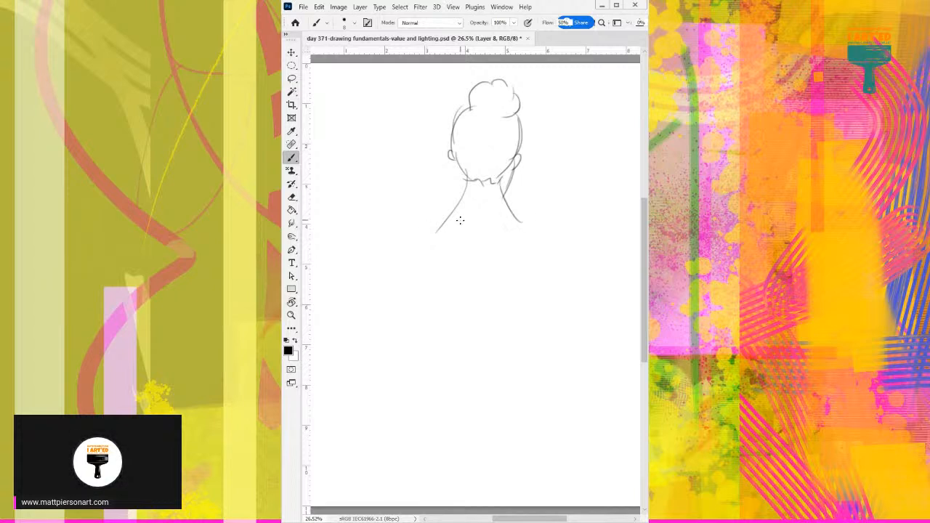
mouse_move(465, 188)
mouse_down()
mouse_move(430, 236)
mouse_move(438, 234)
mouse_up()
drag(519, 220, 543, 237)
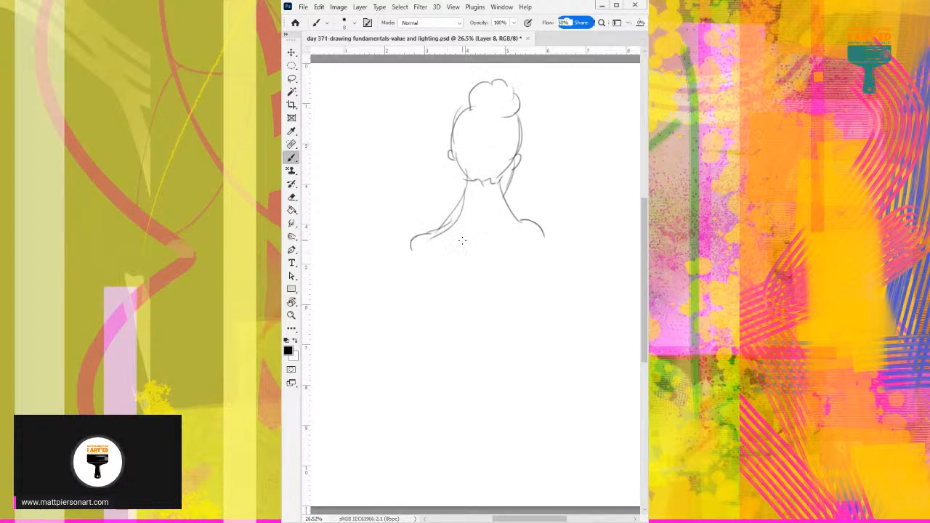
drag(398, 266, 431, 236)
drag(538, 219, 574, 313)
drag(548, 226, 562, 265)
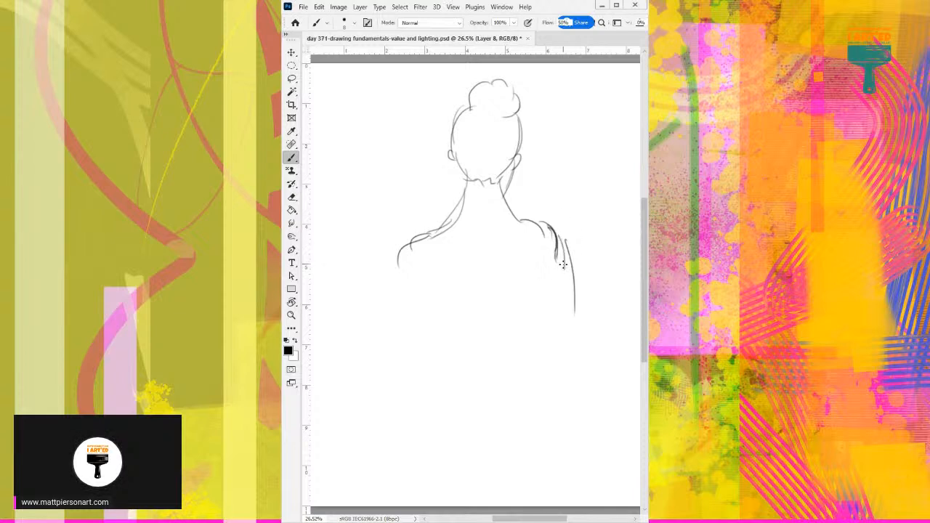
mouse_move(559, 224)
mouse_down()
mouse_move(577, 346)
mouse_move(558, 350)
mouse_up()
key(Delete)
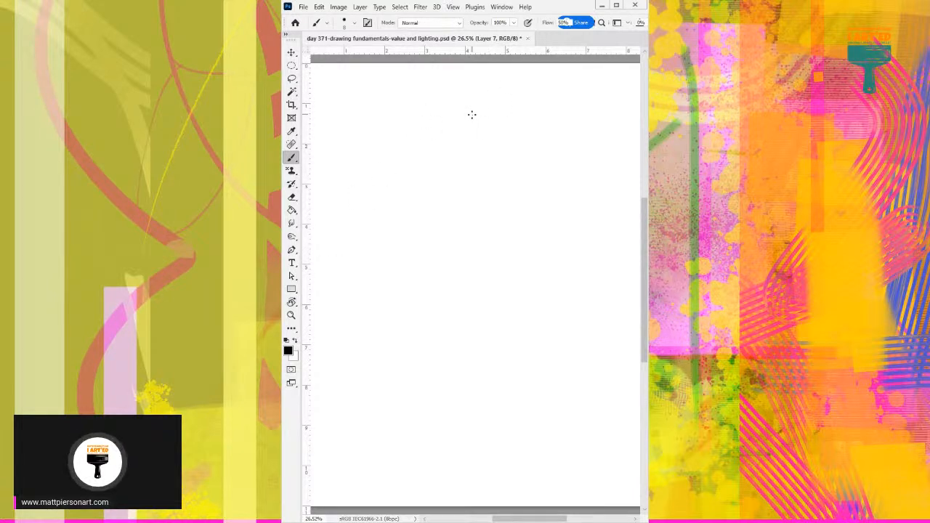
Sketch a small round head with curved face guides, jaw and short neck on Layer 7, and move on to the blank Layer 6.
mouse_move(455, 111)
mouse_down()
mouse_move(490, 120)
mouse_move(460, 130)
mouse_move(473, 93)
mouse_move(472, 129)
mouse_up()
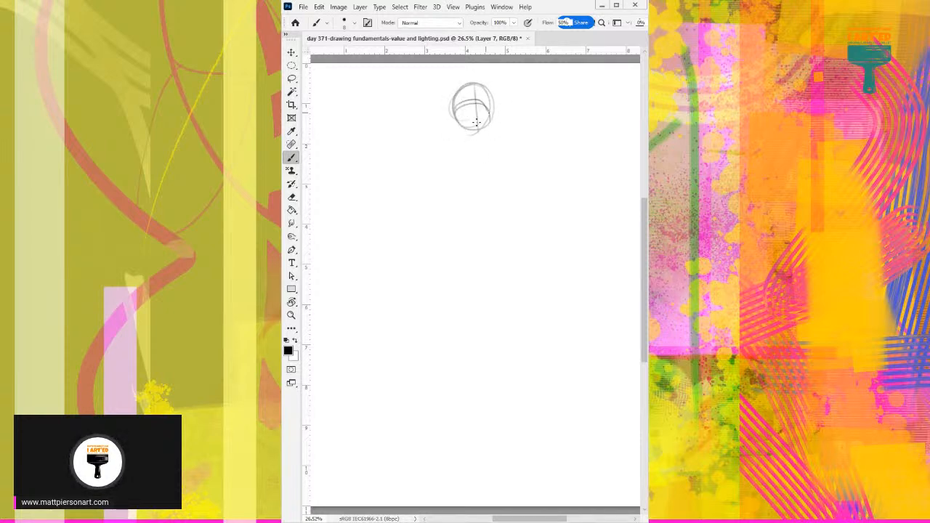
mouse_move(463, 133)
mouse_down()
mouse_move(481, 132)
mouse_move(468, 127)
mouse_move(464, 154)
mouse_up()
drag(485, 129, 486, 148)
key(ctrl+z)
key(ctrl+z)
drag(453, 119, 461, 93)
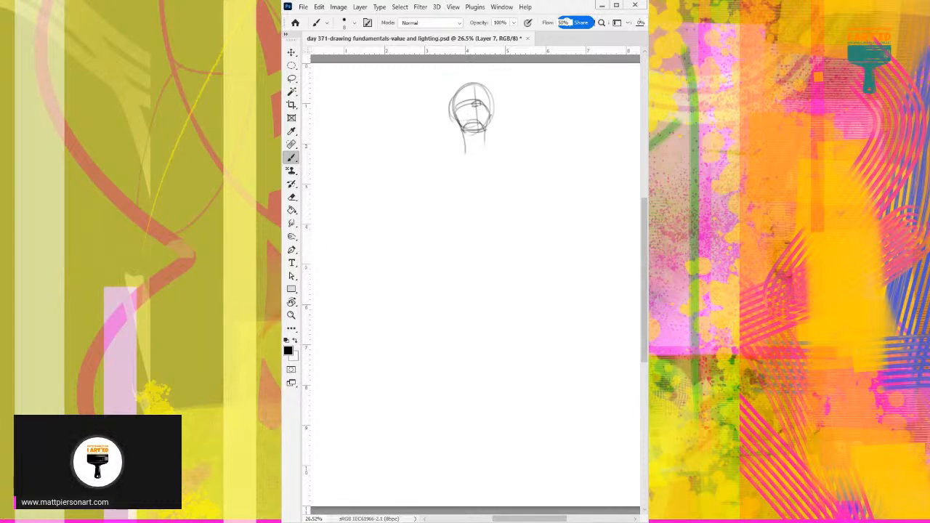
key(Delete)
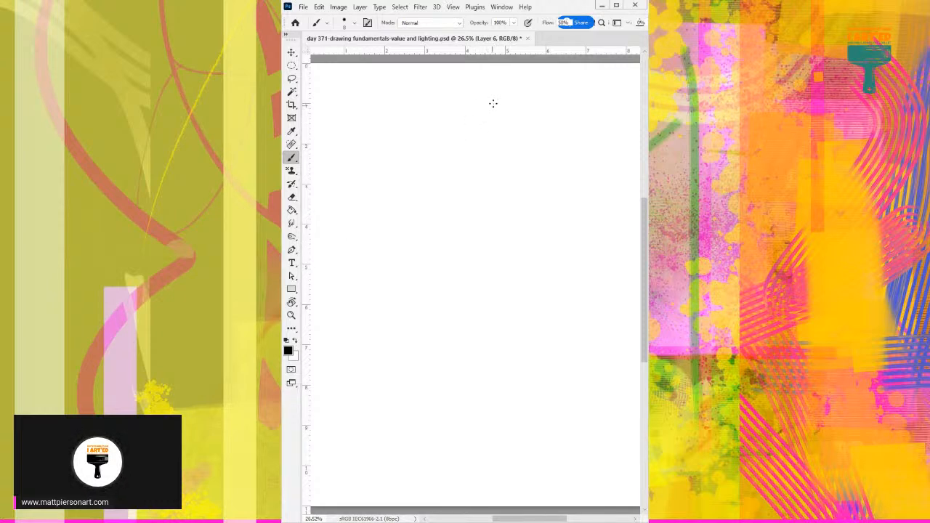
Sketch a tilted oval head, shoulders, chest, narrow waist and horizontal thigh of a seated figure on Layer 6.
mouse_move(495, 97)
mouse_down()
mouse_move(484, 150)
mouse_move(477, 141)
mouse_move(482, 123)
mouse_move(483, 159)
mouse_move(457, 165)
mouse_move(502, 170)
mouse_move(497, 236)
mouse_up()
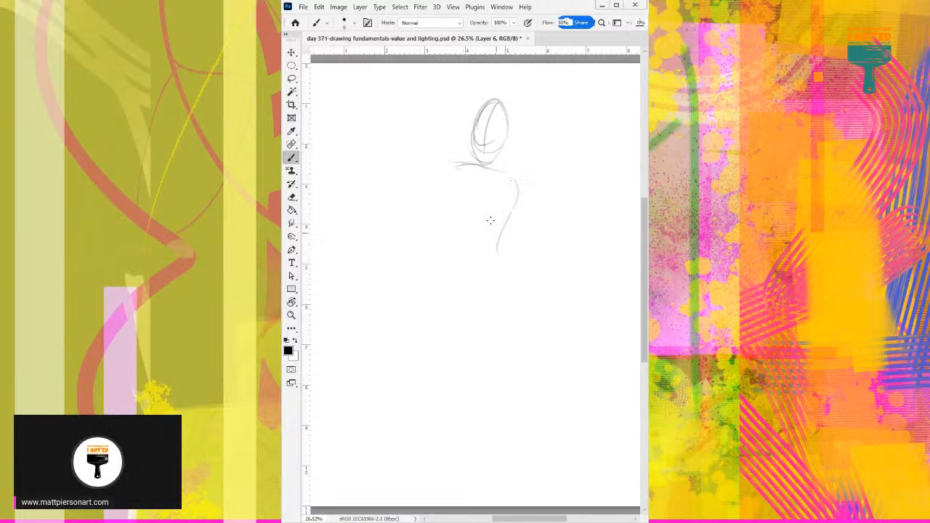
mouse_move(458, 168)
mouse_down()
mouse_move(446, 232)
mouse_move(508, 236)
mouse_up()
mouse_move(519, 245)
mouse_down()
mouse_move(535, 219)
mouse_move(523, 224)
mouse_move(518, 256)
mouse_move(538, 297)
mouse_up()
mouse_move(452, 239)
mouse_down()
mouse_move(467, 283)
mouse_move(450, 298)
mouse_up()
mouse_move(506, 296)
mouse_down()
mouse_move(399, 300)
mouse_move(545, 294)
mouse_up()
mouse_move(460, 135)
mouse_down()
mouse_move(469, 161)
mouse_move(456, 177)
mouse_up()
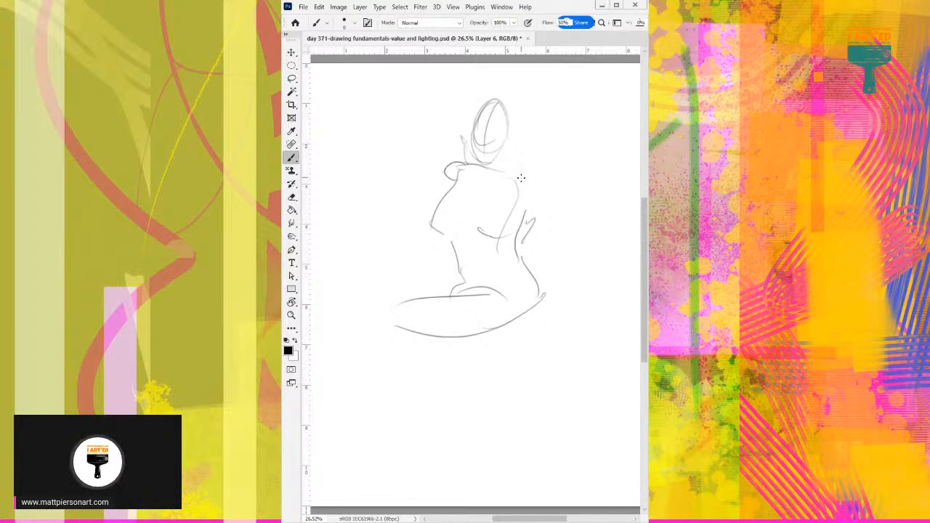
Draw the seated figure's arm extending back and down from the shoulder, with a hand at its end.
mouse_move(518, 178)
mouse_down()
mouse_move(556, 211)
mouse_move(555, 266)
mouse_up()
drag(586, 230, 571, 277)
drag(577, 267, 602, 297)
mouse_move(551, 278)
mouse_down()
mouse_move(584, 299)
mouse_move(574, 301)
mouse_up()
Draw the seated figure's knee and lower leg, and dismiss the Layer Style dialog without changes.
mouse_move(393, 332)
mouse_down()
mouse_move(415, 337)
mouse_move(402, 378)
mouse_up()
drag(394, 294, 384, 381)
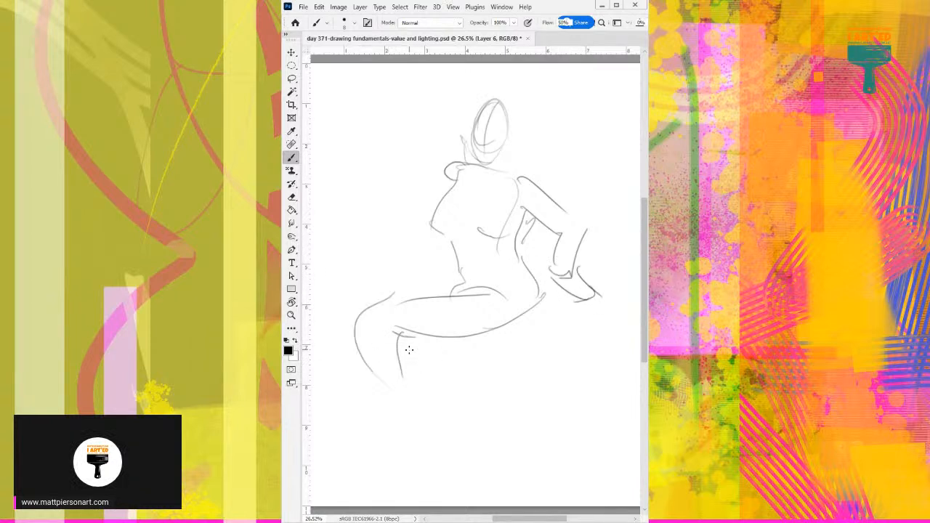
drag(401, 345, 472, 346)
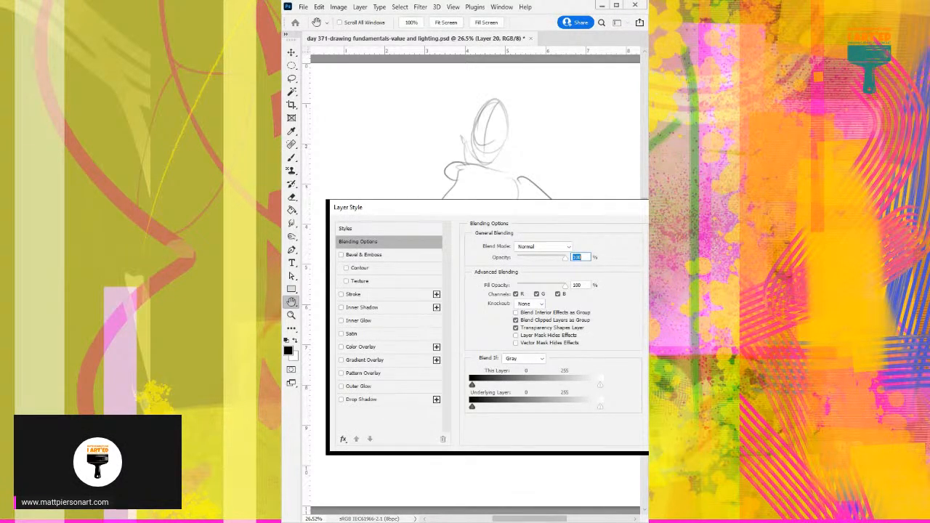
key(Escape)
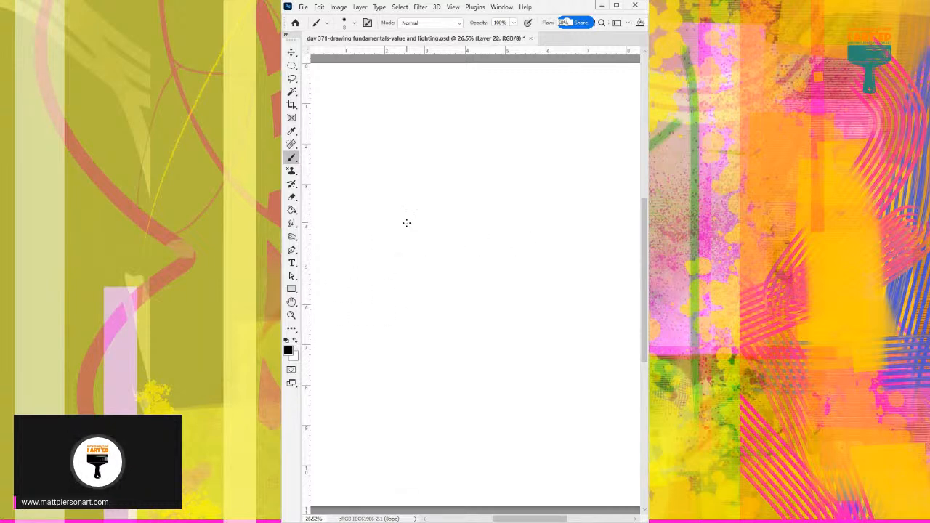
Sketch an oval head with vertical centre lines and curved chin guides near the top of Layer 22.
mouse_move(479, 152)
mouse_down()
mouse_move(453, 132)
mouse_move(497, 155)
mouse_up()
drag(478, 102, 482, 172)
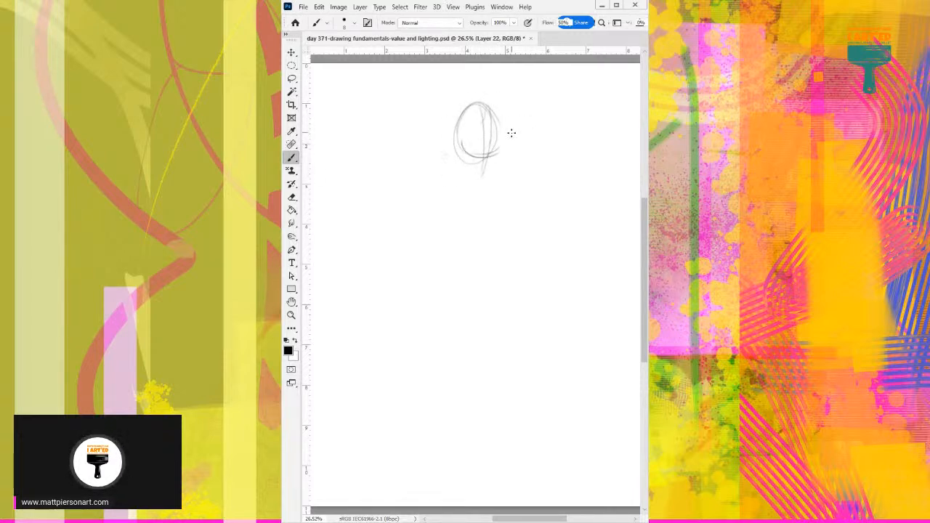
drag(500, 132, 481, 185)
drag(455, 148, 485, 163)
drag(498, 122, 463, 168)
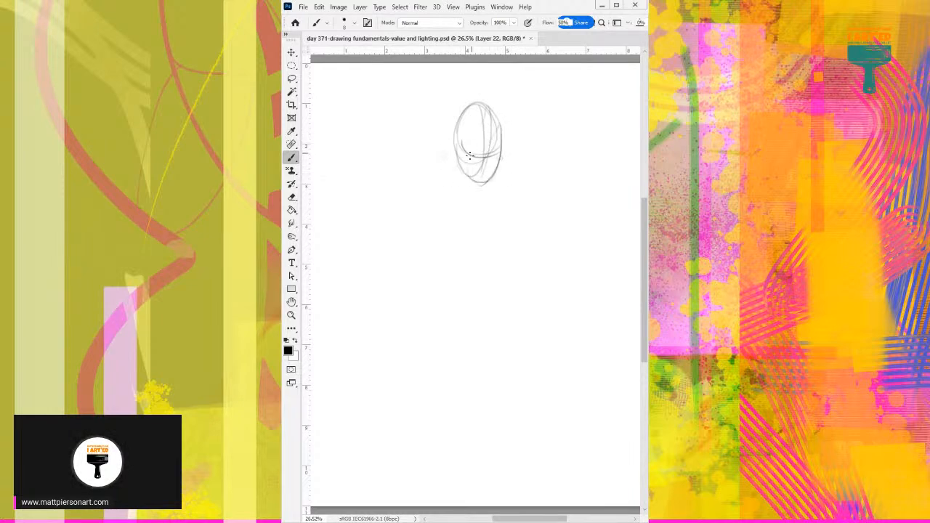
Draw the neck, shoulder line, raised bent arm, first chest curves and the opposite upper arm below the head.
mouse_move(493, 139)
mouse_down()
mouse_move(473, 178)
mouse_move(417, 158)
mouse_move(512, 202)
mouse_up()
mouse_move(440, 162)
mouse_down()
mouse_move(372, 185)
mouse_move(378, 194)
mouse_move(425, 192)
mouse_move(444, 180)
mouse_move(410, 193)
mouse_move(442, 152)
mouse_up()
mouse_move(365, 191)
mouse_down()
mouse_move(440, 205)
mouse_move(463, 218)
mouse_move(470, 234)
mouse_move(456, 241)
mouse_move(503, 238)
mouse_move(500, 249)
mouse_up()
drag(508, 195, 528, 260)
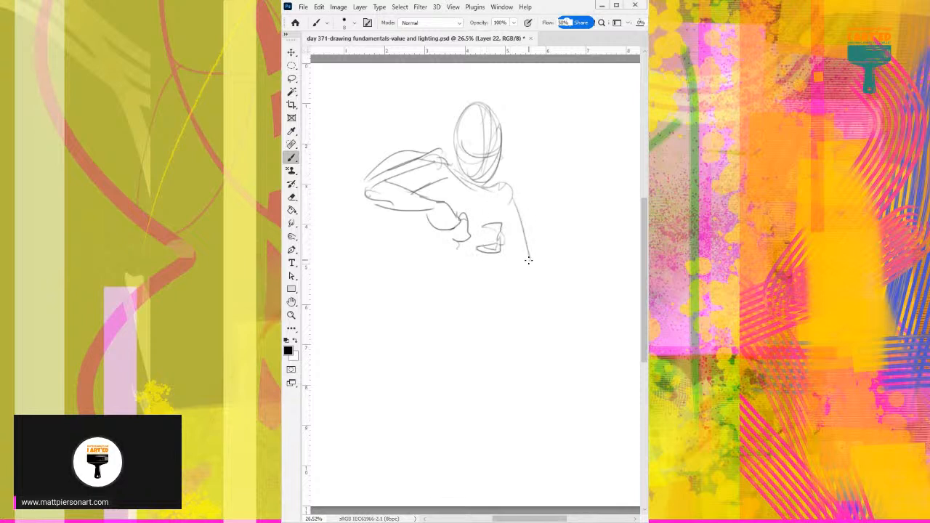
drag(510, 187, 523, 229)
drag(541, 269, 513, 200)
Outline the torso's sides down through the waist to rounded hips, with crossing lines at the pelvis.
drag(414, 192, 420, 261)
drag(411, 196, 419, 266)
drag(500, 211, 534, 332)
mouse_move(417, 247)
mouse_down()
mouse_move(469, 348)
mouse_move(500, 344)
mouse_move(507, 359)
mouse_up()
mouse_move(432, 330)
mouse_down()
mouse_move(523, 315)
mouse_move(498, 346)
mouse_up()
drag(525, 314, 503, 348)
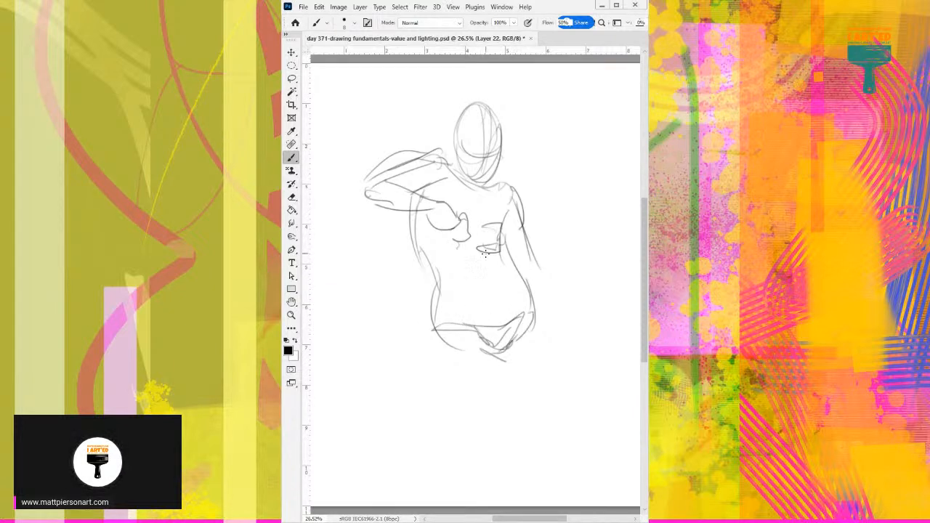
Add the under-chest curve, the second arm's bent elbow and an outer thigh stroke, and move on to the blank Layer 21.
mouse_move(446, 253)
mouse_down()
mouse_move(465, 217)
mouse_move(460, 258)
mouse_up()
mouse_move(501, 216)
mouse_down()
mouse_move(501, 252)
mouse_move(484, 253)
mouse_move(539, 265)
mouse_up()
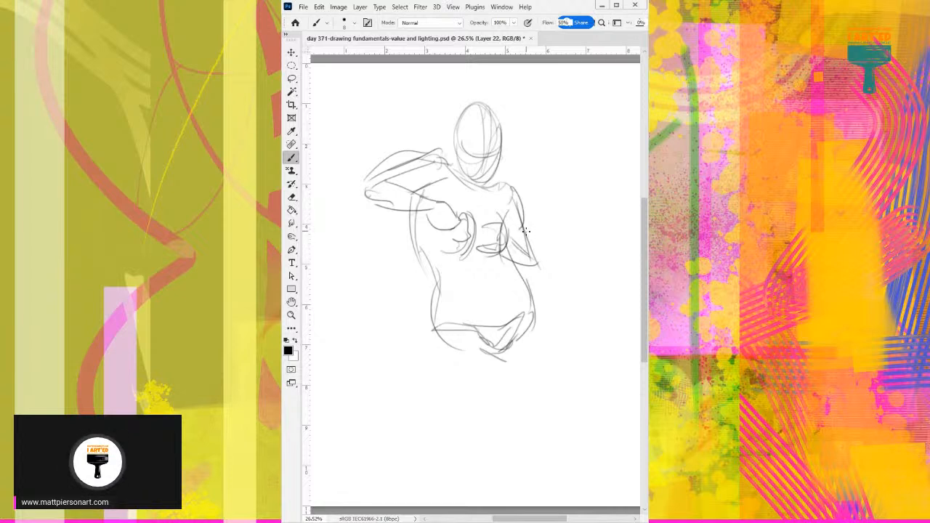
drag(524, 225, 534, 268)
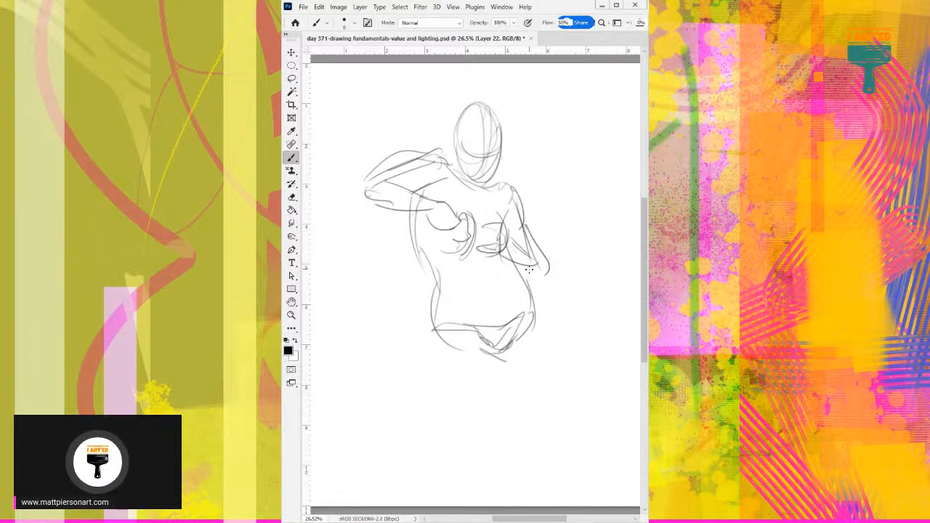
drag(506, 258, 552, 268)
drag(540, 334, 511, 395)
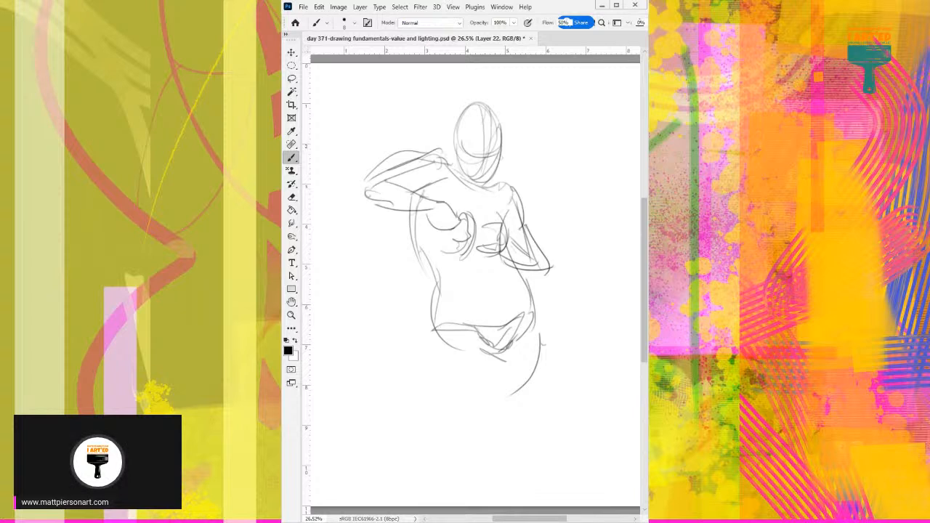
key(Delete)
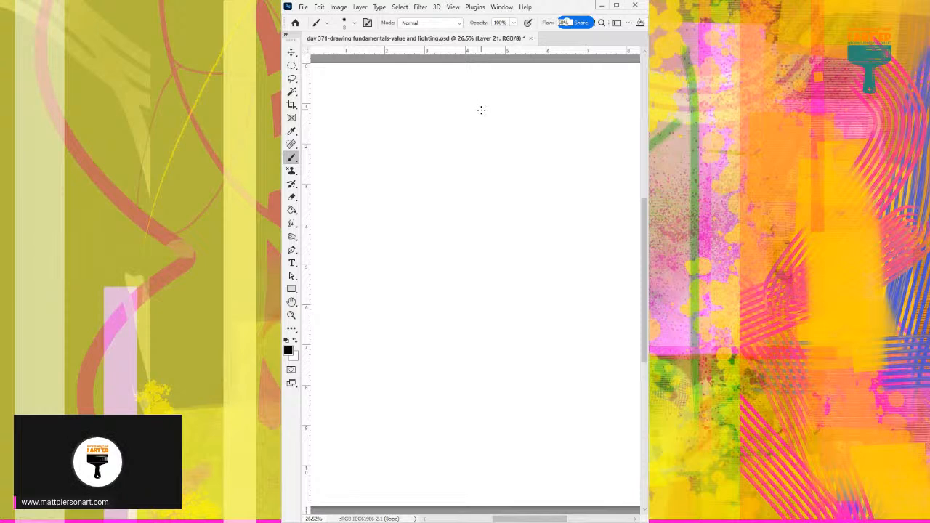
Sketch a head with parted hair framing the face and a hand raised below the chin on Layer 21.
mouse_move(483, 97)
mouse_down()
mouse_move(478, 131)
mouse_move(445, 134)
mouse_move(478, 90)
mouse_up()
mouse_move(477, 98)
mouse_down()
mouse_move(498, 104)
mouse_move(508, 141)
mouse_move(481, 121)
mouse_move(507, 149)
mouse_up()
mouse_move(494, 114)
mouse_down()
mouse_move(511, 150)
mouse_move(473, 142)
mouse_move(469, 160)
mouse_move(463, 147)
mouse_move(494, 178)
mouse_move(477, 172)
mouse_move(447, 186)
mouse_move(446, 201)
mouse_move(449, 182)
mouse_move(440, 197)
mouse_up()
Draw the chest curve, sloping shoulder, arm folded across the waist and the long opposite side of the torso.
mouse_move(474, 206)
mouse_down()
mouse_move(492, 191)
mouse_move(498, 222)
mouse_up()
mouse_move(500, 156)
mouse_down()
mouse_move(528, 182)
mouse_move(539, 231)
mouse_move(555, 243)
mouse_move(485, 255)
mouse_move(543, 237)
mouse_up()
mouse_move(508, 241)
mouse_down()
mouse_move(513, 256)
mouse_move(552, 272)
mouse_up()
drag(449, 211, 456, 296)
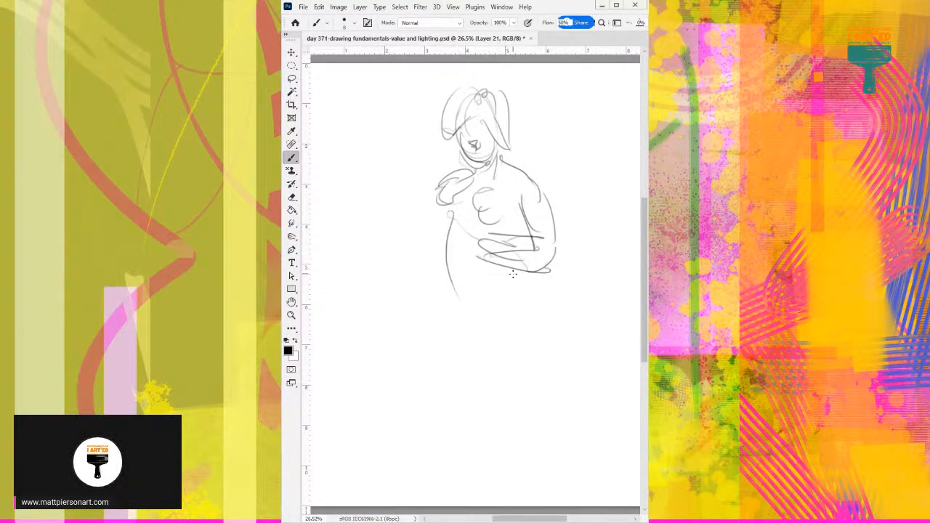
Draw the lower belly, rounded hip and two slanting thigh lines below the folded arm.
drag(521, 268, 512, 318)
drag(453, 293, 495, 324)
drag(485, 318, 444, 406)
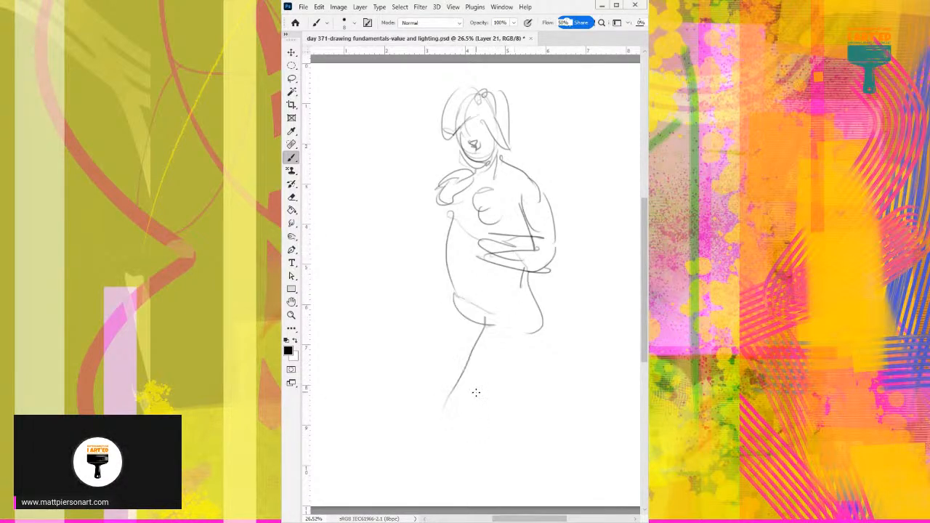
drag(540, 324, 493, 405)
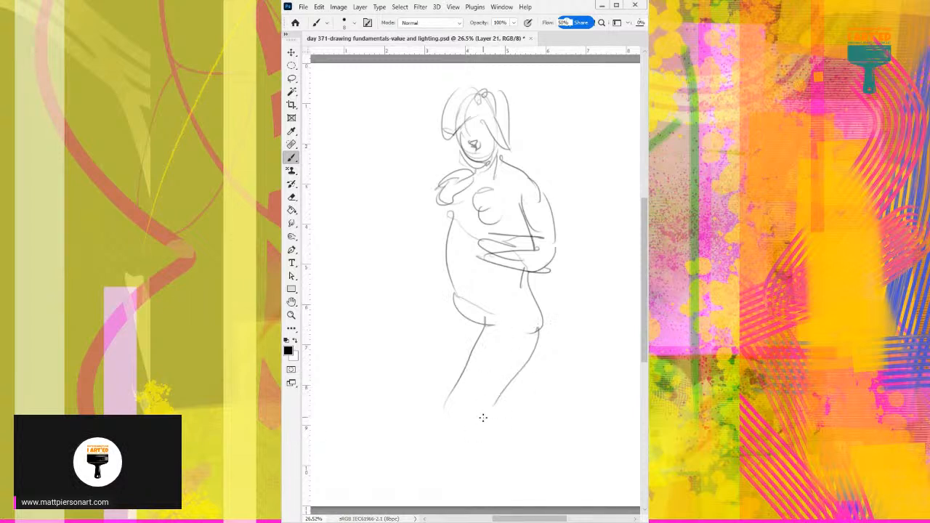
drag(458, 312, 461, 357)
Reinforce the torso's side, the arms and the shoulder with extra strokes, and move on to the blank Layer 20.
drag(448, 210, 443, 241)
drag(452, 207, 441, 266)
mouse_move(435, 204)
mouse_down()
mouse_move(485, 258)
mouse_move(467, 249)
mouse_move(448, 257)
mouse_move(459, 229)
mouse_move(541, 238)
mouse_up()
mouse_move(487, 258)
mouse_down()
mouse_move(547, 269)
mouse_move(521, 198)
mouse_up()
mouse_move(500, 157)
mouse_down()
mouse_move(538, 173)
mouse_move(546, 197)
mouse_up()
key(Delete)
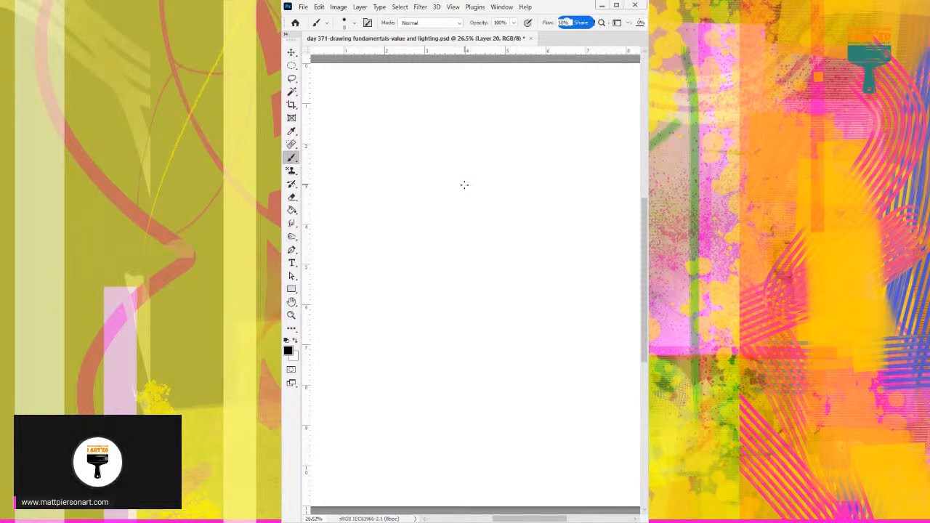
Sketch a round, downward-tilted head with inner face curves and a shoulder line on each side on Layer 20.
mouse_move(446, 183)
mouse_down()
mouse_move(476, 194)
mouse_move(467, 143)
mouse_move(457, 195)
mouse_move(487, 170)
mouse_move(478, 147)
mouse_move(443, 171)
mouse_move(467, 158)
mouse_move(457, 194)
mouse_move(496, 171)
mouse_move(487, 211)
mouse_up()
mouse_move(493, 161)
mouse_down()
mouse_move(452, 191)
mouse_move(488, 176)
mouse_move(480, 205)
mouse_move(416, 206)
mouse_up()
drag(506, 164, 525, 199)
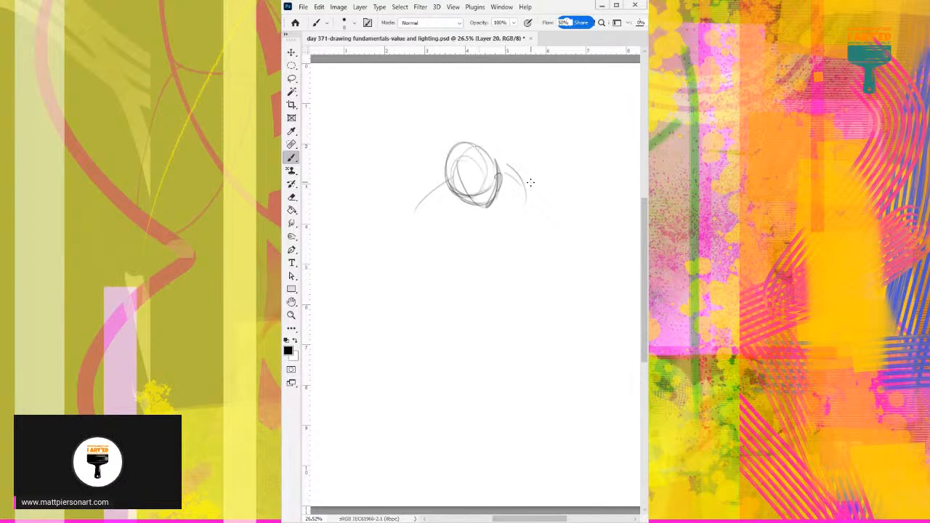
Draw one shoulder and upper arm, two rounded chest contours and a slanting line beneath the chest.
mouse_move(500, 167)
mouse_down()
mouse_move(525, 203)
mouse_move(528, 258)
mouse_up()
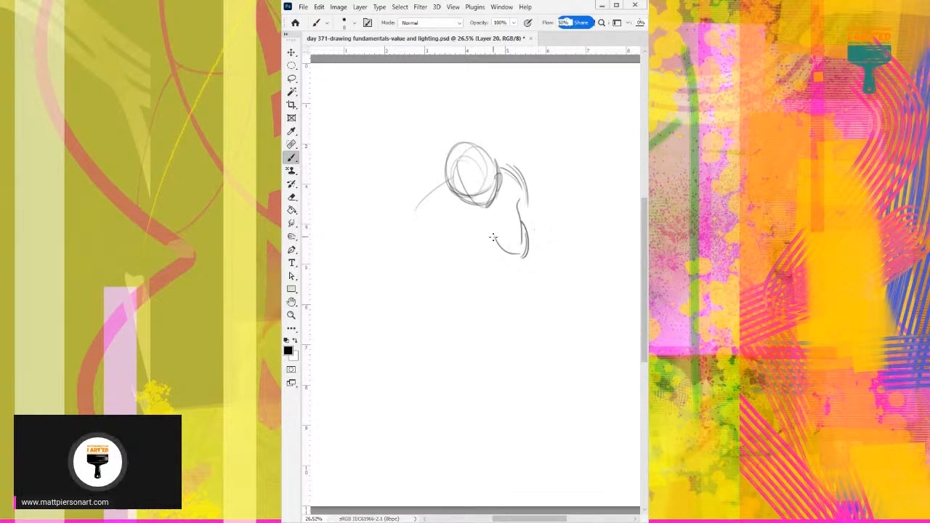
drag(491, 233, 489, 265)
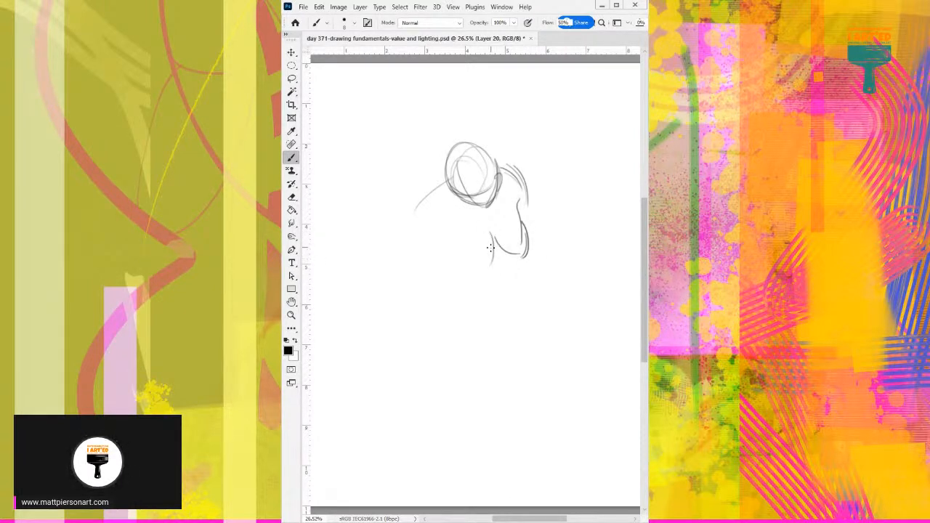
drag(462, 245, 492, 269)
drag(533, 202, 535, 241)
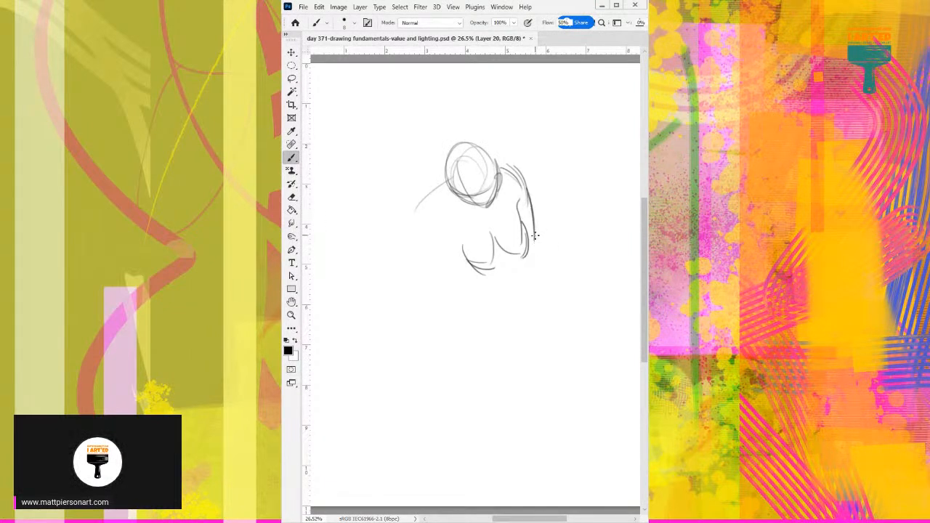
mouse_move(481, 273)
mouse_down()
mouse_move(530, 257)
mouse_move(467, 280)
mouse_up()
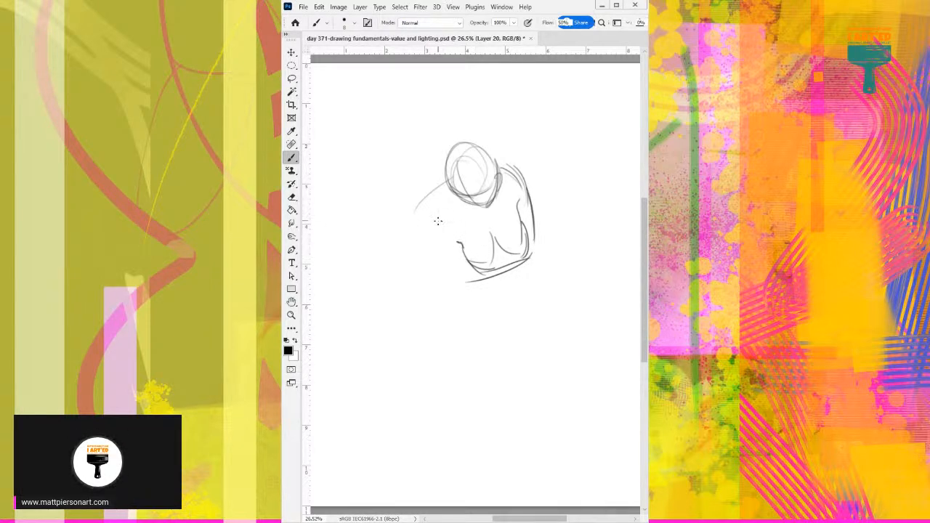
Draw the opposite shoulder with its arm hanging straight down beside the chest, and move on to the blank Layer 19.
mouse_move(428, 191)
mouse_down()
mouse_move(419, 219)
mouse_move(456, 295)
mouse_up()
drag(422, 219, 440, 290)
drag(422, 228, 455, 294)
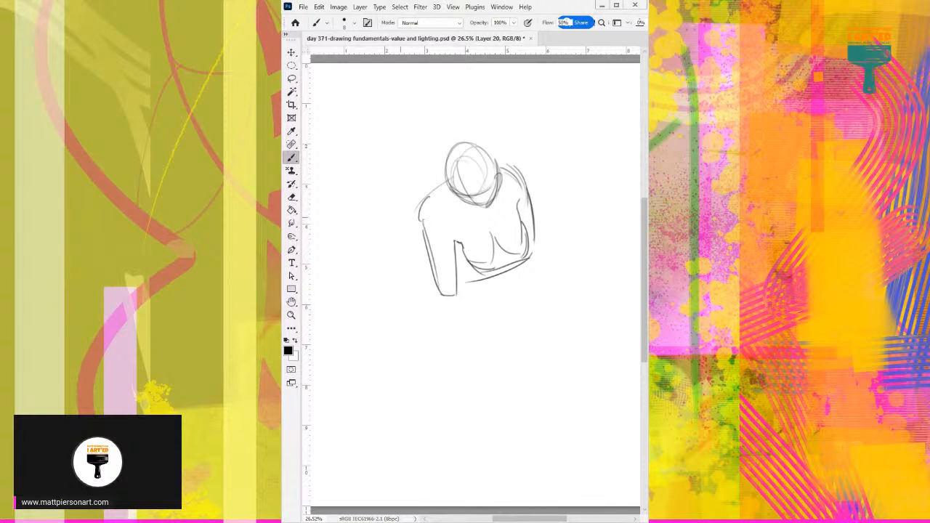
key(Delete)
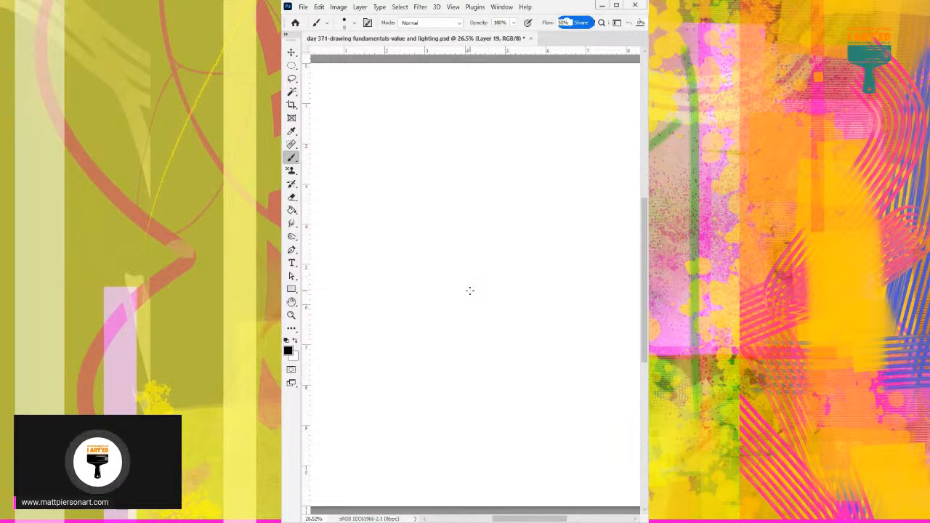
Sketch a reclining torso on Layer 19: a long slanting upper line, small peaked chest contours, two lower curves and a rounded shoulder.
drag(379, 286, 462, 253)
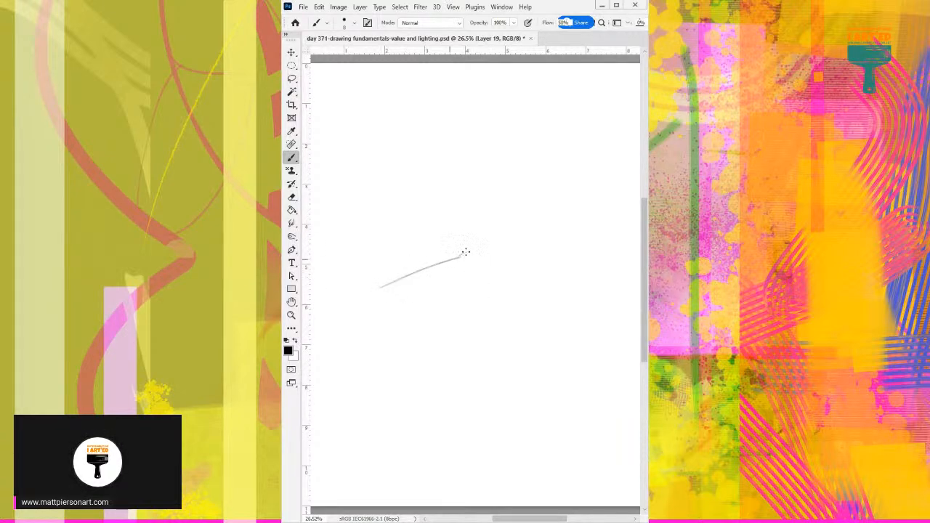
mouse_move(391, 282)
mouse_down()
mouse_move(504, 248)
mouse_move(528, 255)
mouse_move(523, 267)
mouse_up()
drag(481, 322, 538, 321)
drag(546, 303, 469, 318)
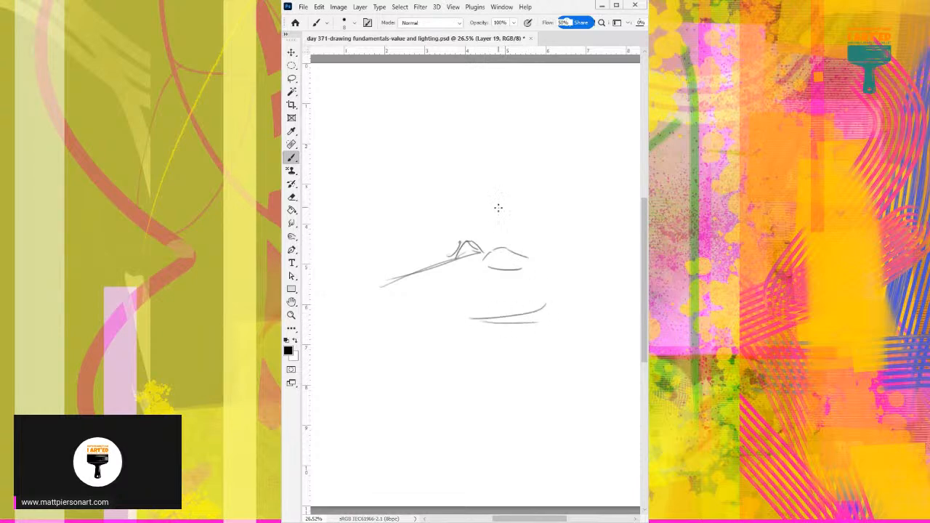
drag(474, 243, 492, 253)
mouse_move(526, 255)
mouse_down()
mouse_move(555, 248)
mouse_move(573, 257)
mouse_up()
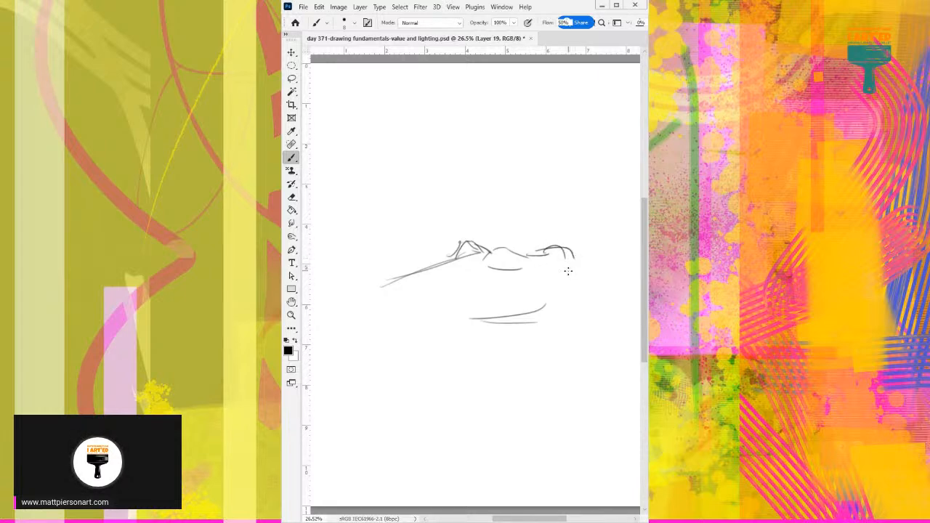
Draw the round head with neck and ear above the shoulder, and the upper arm's contours running straight down.
mouse_move(487, 256)
mouse_down()
mouse_move(528, 258)
mouse_move(523, 243)
mouse_move(549, 191)
mouse_move(574, 193)
mouse_up()
mouse_move(581, 211)
mouse_down()
mouse_move(588, 199)
mouse_move(586, 222)
mouse_up()
mouse_move(589, 188)
mouse_down()
mouse_move(564, 238)
mouse_move(574, 240)
mouse_move(581, 304)
mouse_up()
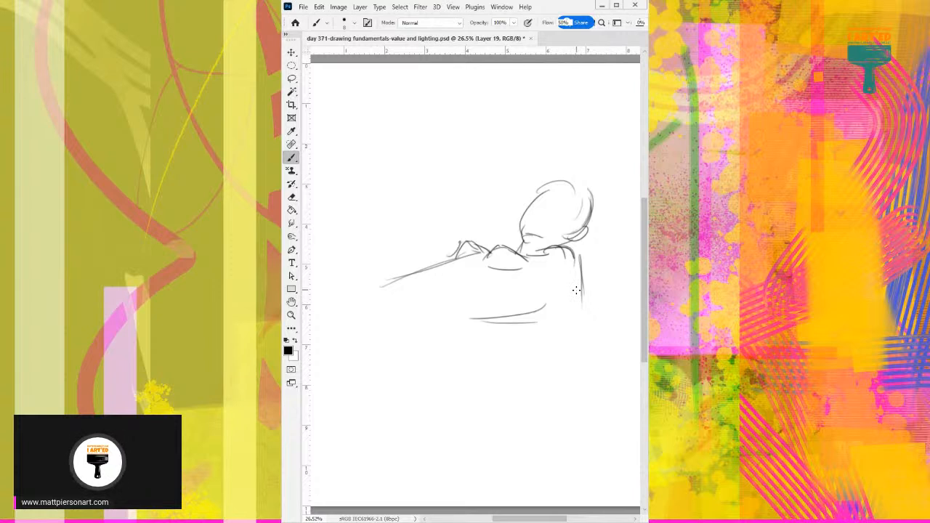
drag(574, 258, 587, 314)
drag(550, 275, 566, 319)
Draw the elbow and the forearm resting forward with its hand, extend the torso's lower contour, and move on to the blank Layer 18.
mouse_move(579, 263)
mouse_down()
mouse_move(586, 335)
mouse_move(498, 339)
mouse_up()
mouse_move(592, 341)
mouse_down()
mouse_move(498, 359)
mouse_move(590, 347)
mouse_up()
mouse_move(585, 321)
mouse_down()
mouse_move(583, 339)
mouse_move(509, 355)
mouse_move(476, 347)
mouse_move(459, 379)
mouse_move(434, 375)
mouse_move(453, 377)
mouse_up()
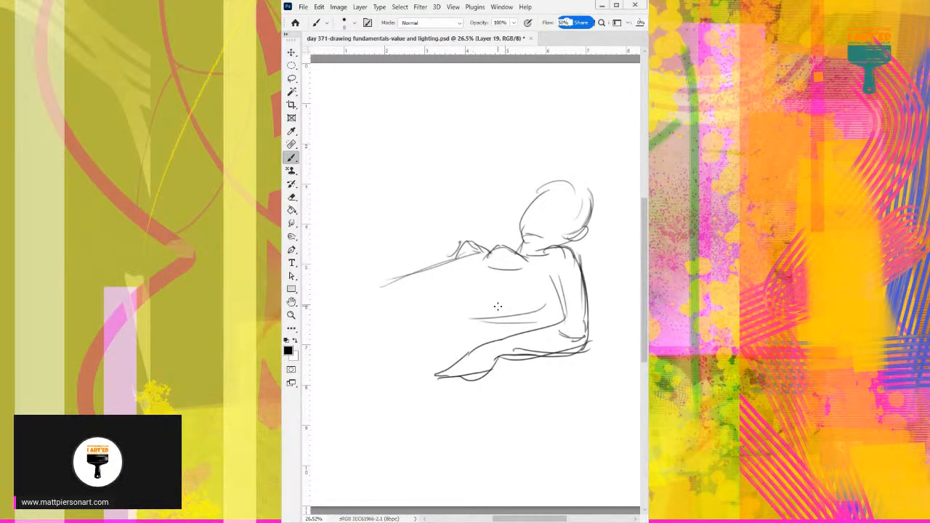
mouse_move(481, 324)
mouse_down()
mouse_move(558, 305)
mouse_move(466, 324)
mouse_up()
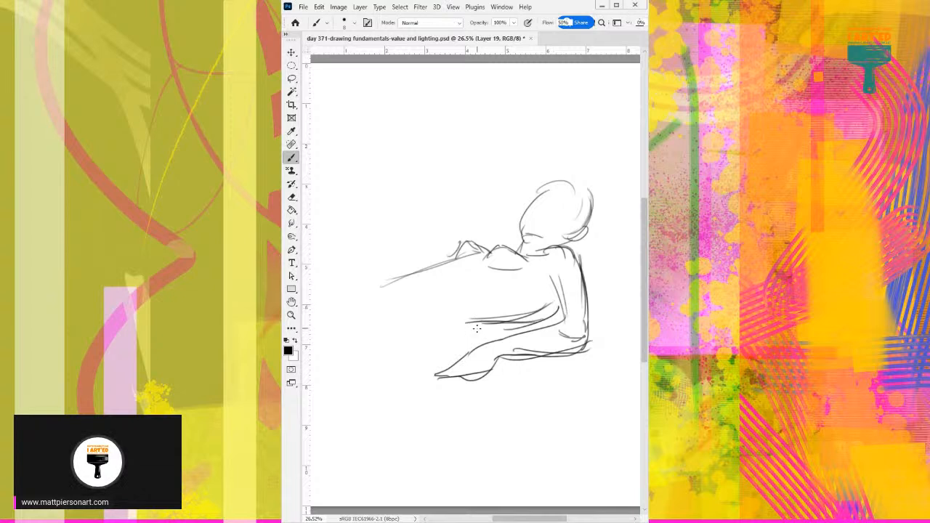
drag(417, 351, 475, 324)
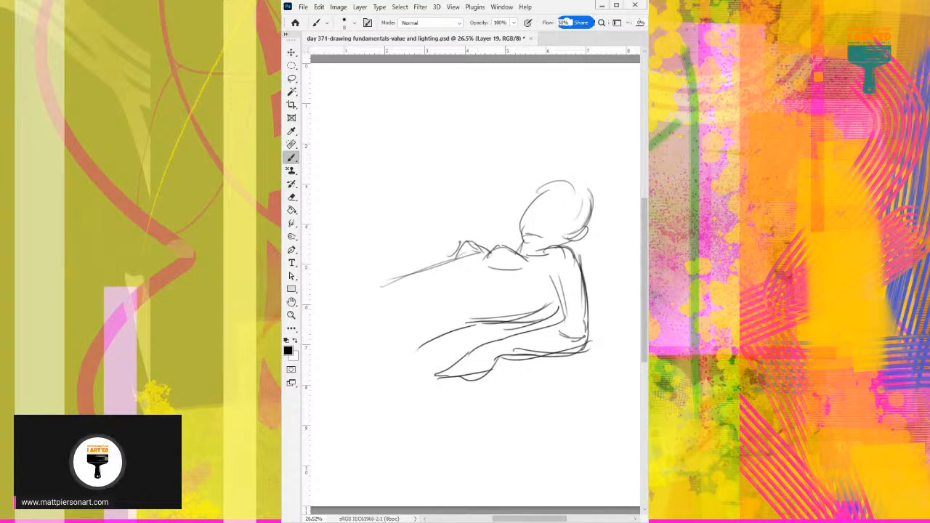
key(Delete)
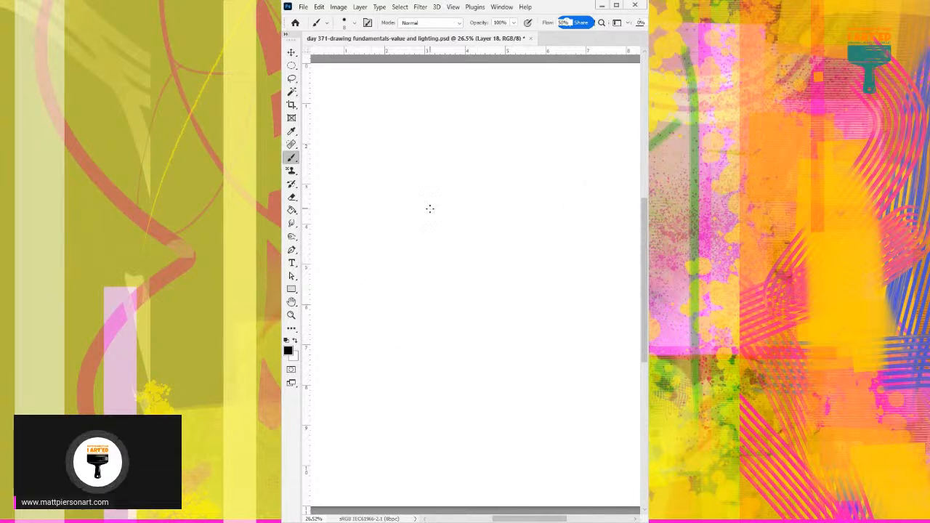
Sketch a long slanting outer curve on Layer 18 with an opposing curve from its peak, forming a large bent limb.
drag(335, 342, 362, 292)
drag(337, 330, 418, 224)
drag(420, 211, 462, 279)
drag(432, 212, 458, 301)
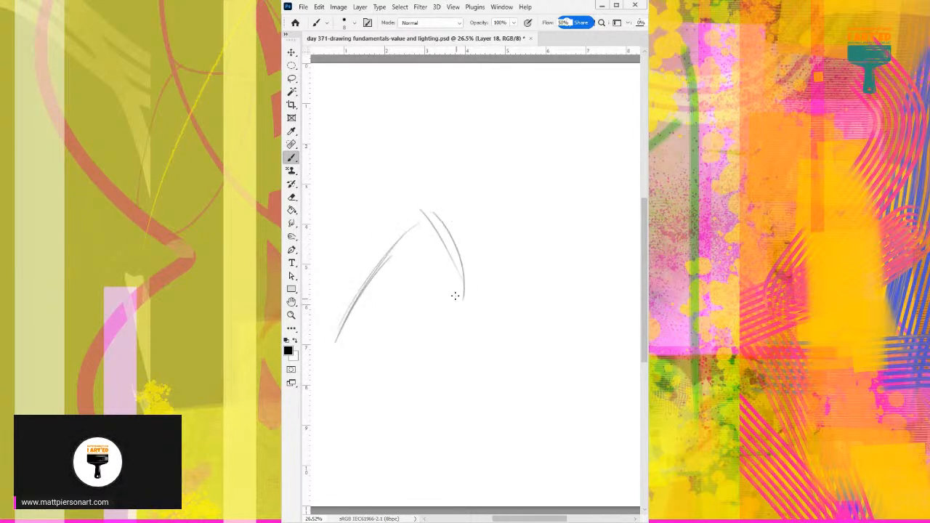
drag(473, 294, 486, 308)
Draw the contours of an upright limb low on the page and complete the bent limb down to its narrow, drooping end.
drag(515, 334, 508, 414)
drag(518, 335, 491, 465)
mouse_move(450, 350)
mouse_down()
mouse_move(455, 443)
mouse_move(500, 403)
mouse_move(465, 465)
mouse_up()
mouse_move(459, 329)
mouse_down()
mouse_move(405, 303)
mouse_move(413, 257)
mouse_move(365, 356)
mouse_up()
drag(385, 318, 330, 400)
drag(362, 348, 358, 418)
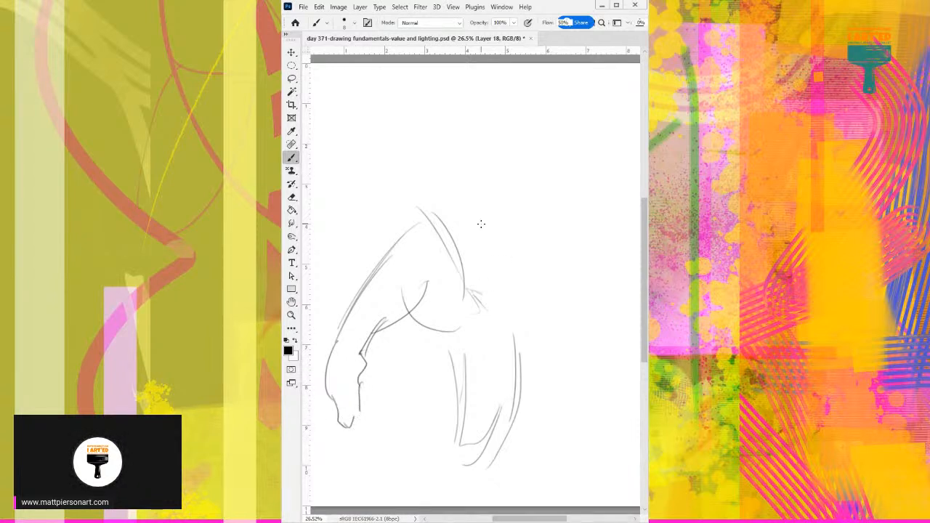
Draw slanting contours across the top of the upright limb and short curves connecting it to the torso.
mouse_move(463, 370)
mouse_down()
mouse_move(463, 351)
mouse_move(527, 304)
mouse_up()
drag(460, 356, 539, 309)
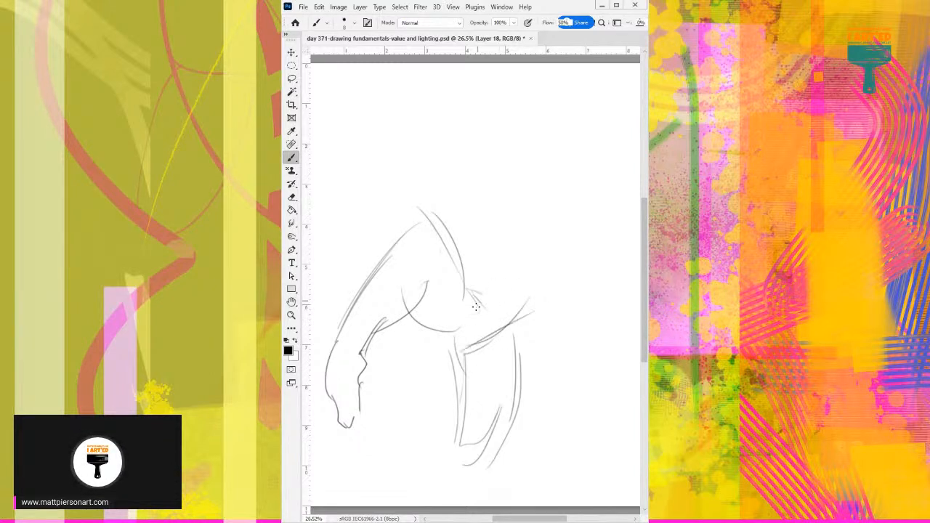
drag(446, 334, 480, 331)
drag(457, 255, 483, 260)
drag(517, 331, 547, 313)
Draw the raised, bent arm with its rounded hand and the curved upper-body contours beside it.
mouse_move(479, 267)
mouse_down()
mouse_move(515, 204)
mouse_move(496, 239)
mouse_move(491, 197)
mouse_move(445, 218)
mouse_move(464, 138)
mouse_up()
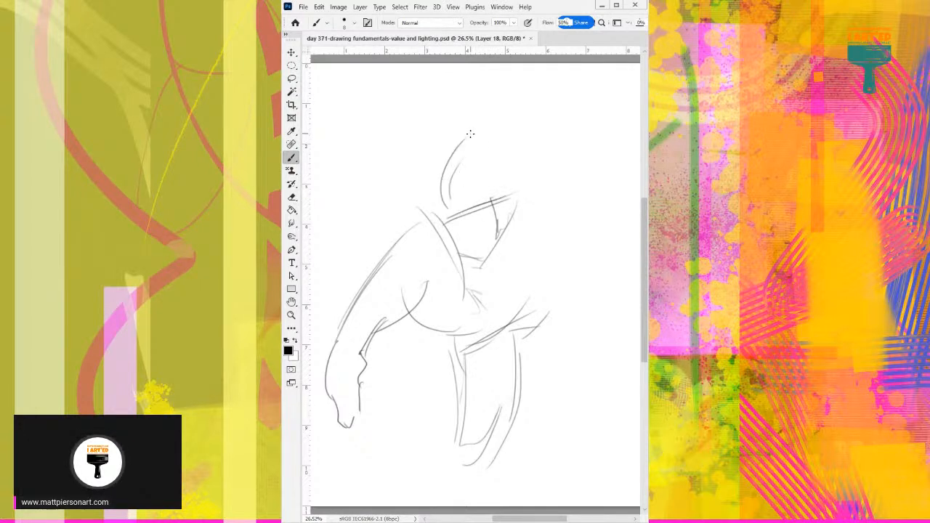
drag(449, 212, 504, 194)
mouse_move(470, 151)
mouse_down()
mouse_move(473, 130)
mouse_move(500, 104)
mouse_move(524, 111)
mouse_move(484, 145)
mouse_move(472, 179)
mouse_move(490, 175)
mouse_move(470, 197)
mouse_move(530, 156)
mouse_move(565, 202)
mouse_move(596, 218)
mouse_up()
drag(510, 216, 547, 204)
drag(533, 163, 545, 211)
Draw the torso's curved underside and far contour down to the upright limb, add the last far-side strokes, and move on to the blank Layer 17.
mouse_move(493, 231)
mouse_down()
mouse_move(582, 234)
mouse_move(541, 244)
mouse_move(579, 251)
mouse_move(579, 269)
mouse_move(518, 334)
mouse_move(525, 362)
mouse_up()
drag(540, 331, 520, 387)
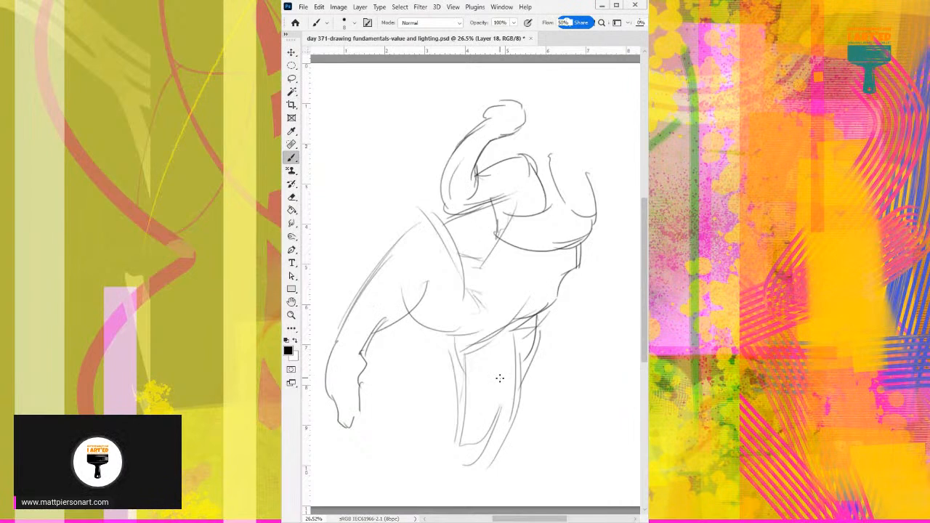
drag(581, 163, 572, 211)
drag(580, 156, 590, 206)
drag(586, 168, 593, 242)
key(Delete)
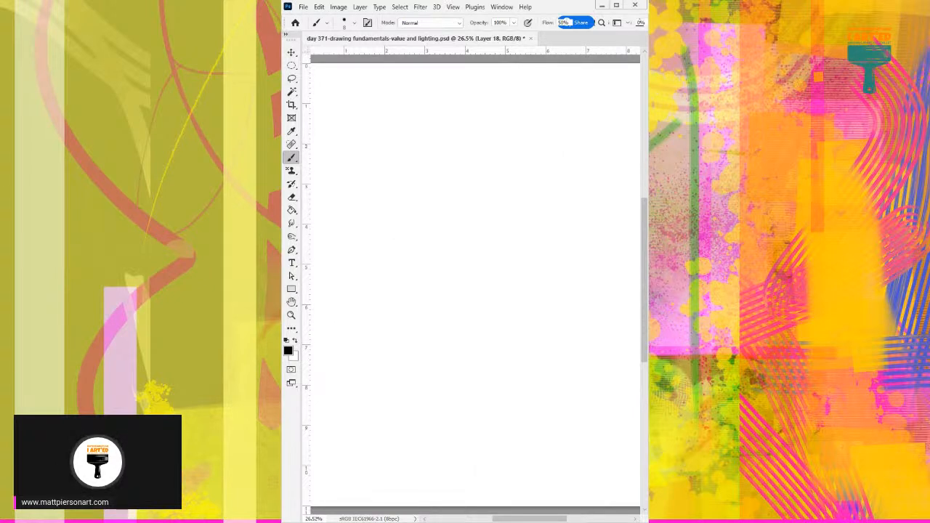
key(alt+bracketleft)
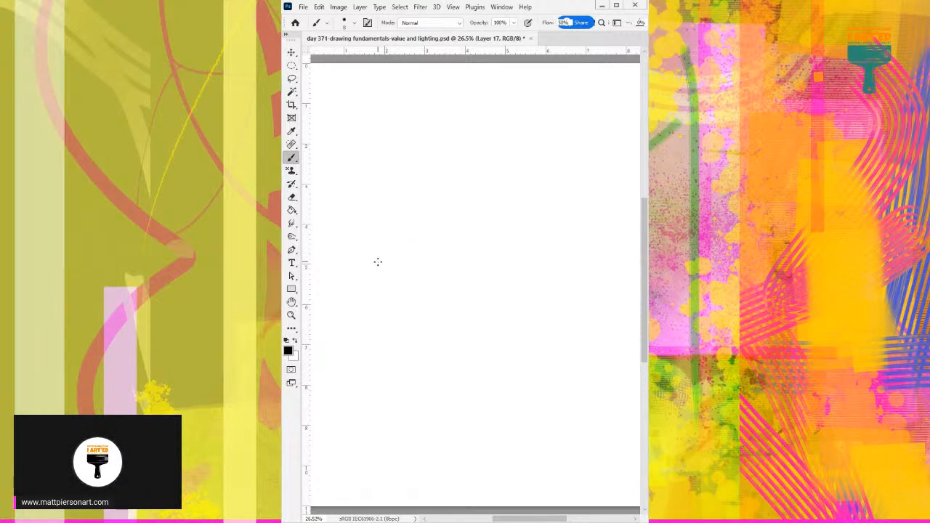
Sketch a rolling upper body contour on Layer 17 with a curved, hooked shape beneath, and reinforce the central hump.
mouse_move(363, 263)
mouse_down()
mouse_move(393, 236)
mouse_move(470, 208)
mouse_move(476, 223)
mouse_move(550, 258)
mouse_up()
mouse_move(450, 284)
mouse_down()
mouse_move(488, 304)
mouse_move(400, 314)
mouse_move(378, 304)
mouse_up()
mouse_move(423, 289)
mouse_down()
mouse_move(452, 284)
mouse_move(483, 309)
mouse_move(470, 299)
mouse_up()
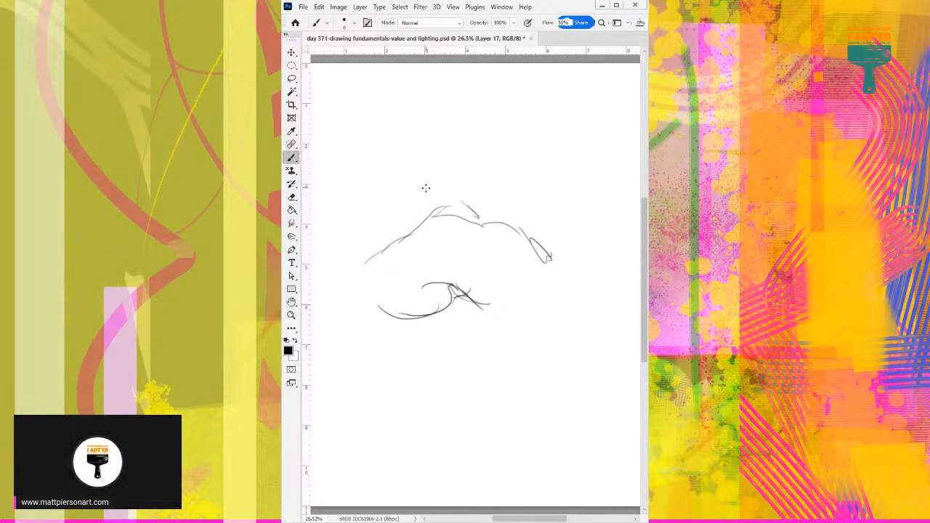
drag(401, 234, 434, 218)
mouse_move(431, 225)
mouse_down()
mouse_move(454, 212)
mouse_move(478, 225)
mouse_up()
Draw the rounded forms extending from the hump's lower end, add small shaded details inside the body, and move on to the blank Layer 16.
drag(407, 232, 348, 206)
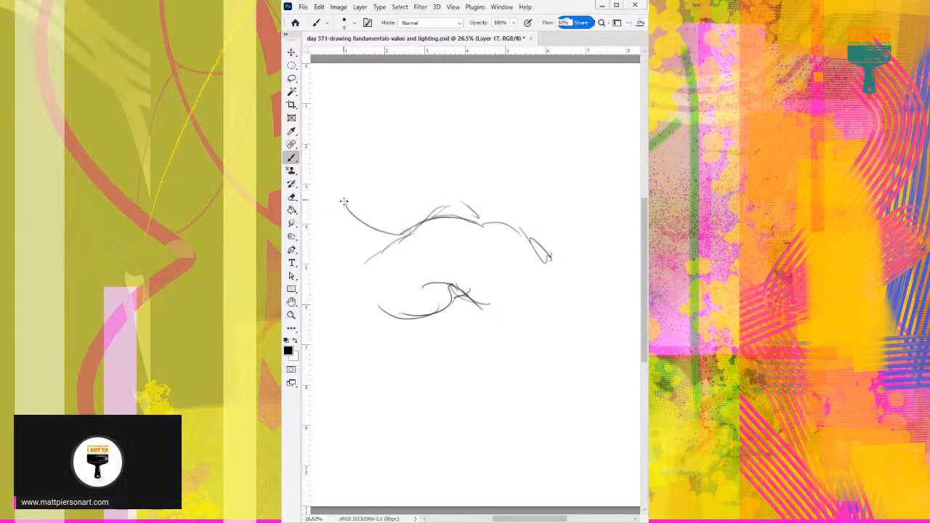
drag(385, 249, 308, 246)
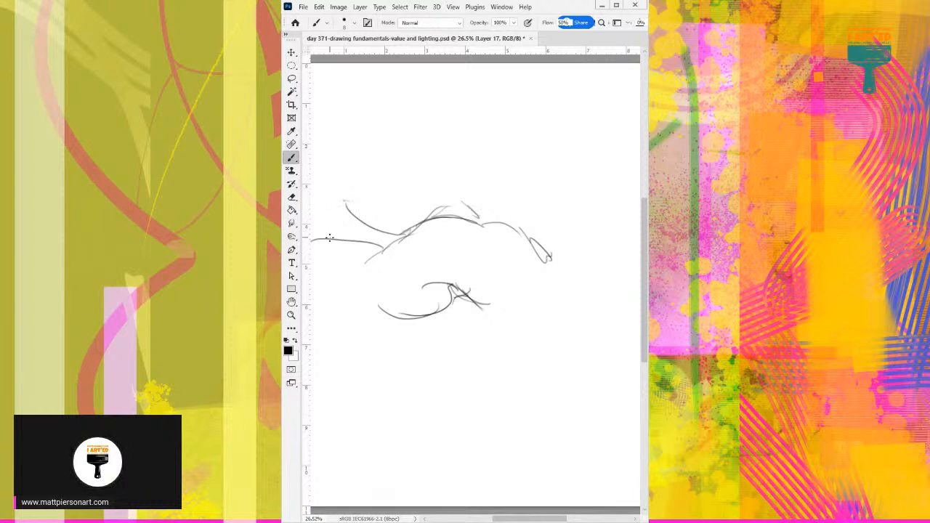
mouse_move(391, 254)
mouse_down()
mouse_move(340, 220)
mouse_move(357, 202)
mouse_move(419, 225)
mouse_up()
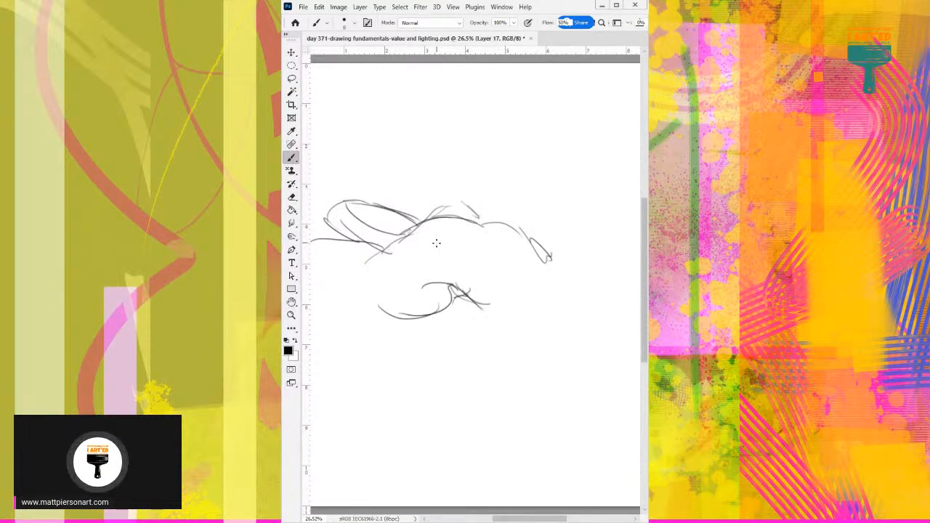
mouse_move(407, 230)
mouse_down()
mouse_move(386, 246)
mouse_move(411, 262)
mouse_move(473, 261)
mouse_move(449, 252)
mouse_move(457, 260)
mouse_up()
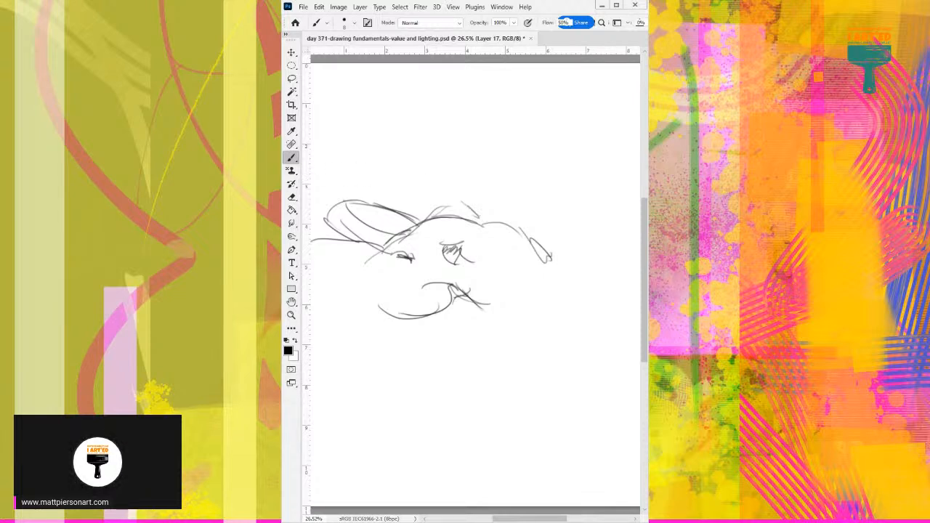
key(Delete)
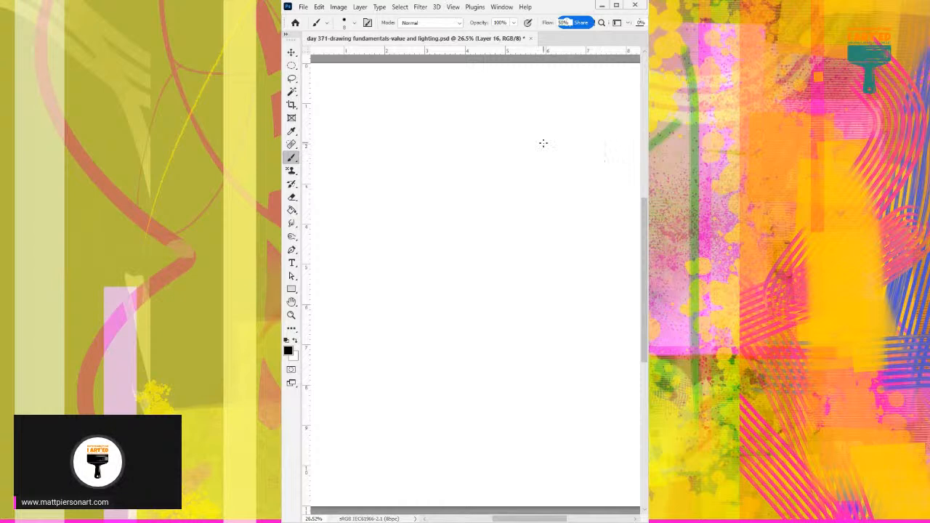
Sketch an egg-shaped head with face guidelines on Layer 16, a hand beneath the chin and an upright forearm.
mouse_move(574, 139)
mouse_down()
mouse_move(574, 114)
mouse_move(565, 167)
mouse_move(574, 125)
mouse_move(558, 142)
mouse_move(574, 127)
mouse_move(549, 130)
mouse_up()
mouse_move(573, 164)
mouse_down()
mouse_move(573, 108)
mouse_move(566, 151)
mouse_move(603, 176)
mouse_move(592, 187)
mouse_move(607, 191)
mouse_move(588, 209)
mouse_move(605, 252)
mouse_up()
drag(594, 198, 601, 265)
drag(608, 209, 610, 265)
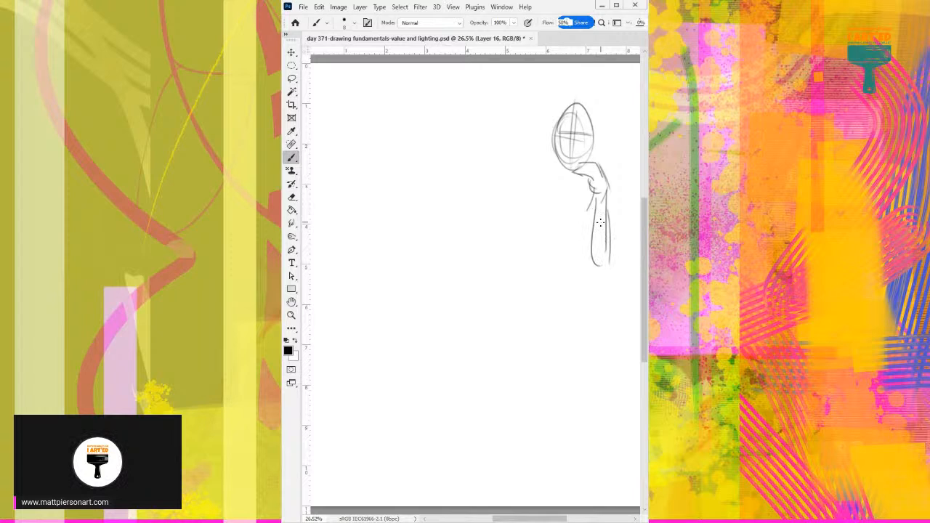
Draw the shoulders, both sides of the torso, the hanging upper arm and a forearm crossing the waist to the opposite elbow.
mouse_move(606, 180)
mouse_down()
mouse_move(616, 231)
mouse_move(562, 249)
mouse_up()
mouse_move(552, 166)
mouse_down()
mouse_move(521, 167)
mouse_move(512, 227)
mouse_up()
drag(536, 180, 535, 225)
drag(520, 172, 525, 243)
drag(536, 183, 538, 251)
drag(520, 192, 528, 243)
mouse_move(528, 242)
mouse_down()
mouse_move(545, 266)
mouse_move(600, 257)
mouse_up()
mouse_move(539, 263)
mouse_down()
mouse_move(614, 269)
mouse_move(618, 277)
mouse_move(607, 278)
mouse_up()
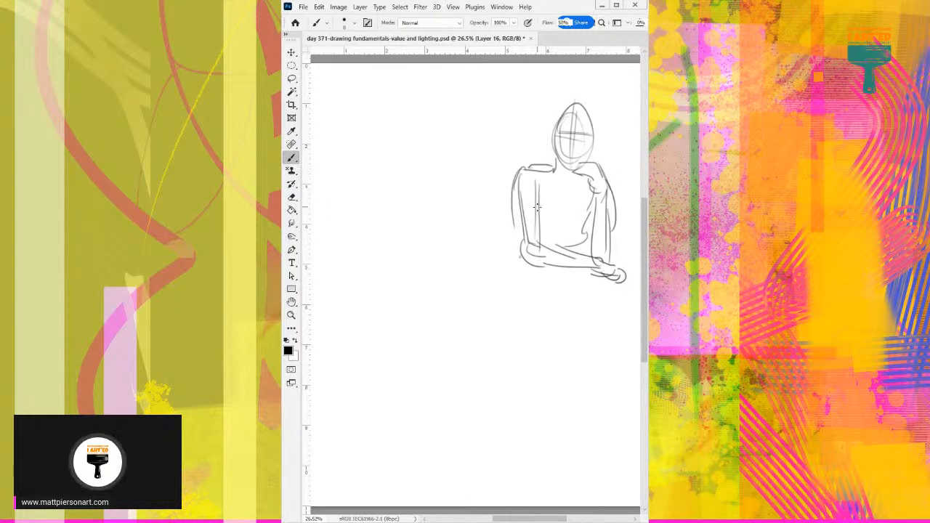
Draw the hip's sweeping outer curve, the curved thigh contours below the crossed forearm and the lower-leg lines.
drag(517, 231, 446, 276)
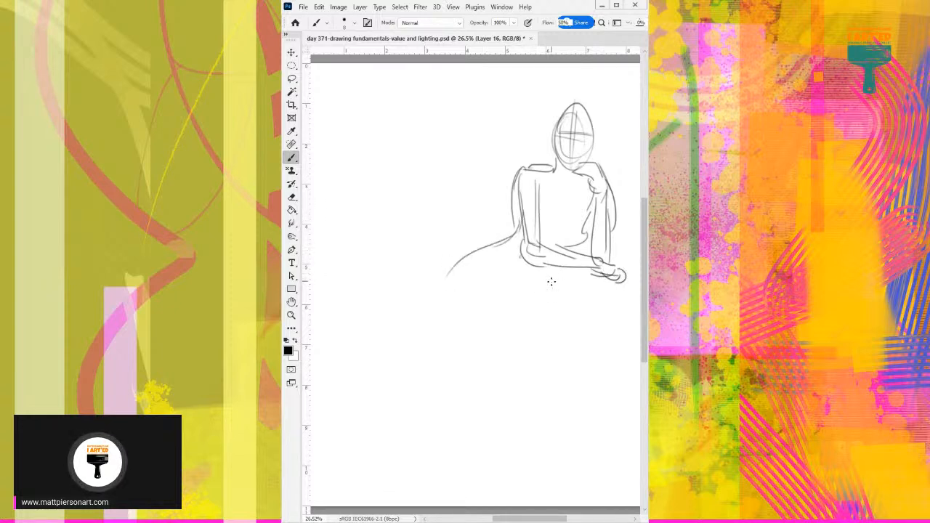
drag(564, 265, 544, 292)
mouse_move(571, 247)
mouse_down()
mouse_move(538, 309)
mouse_move(511, 320)
mouse_up()
mouse_move(488, 284)
mouse_down()
mouse_move(488, 303)
mouse_move(514, 323)
mouse_up()
drag(552, 299, 465, 347)
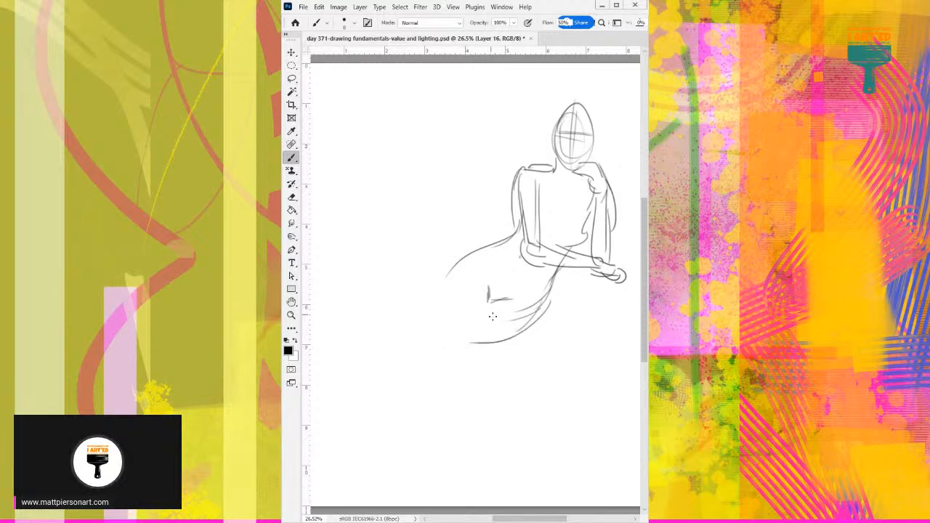
drag(488, 299, 433, 354)
mouse_move(453, 271)
mouse_down()
mouse_move(414, 340)
mouse_move(428, 355)
mouse_up()
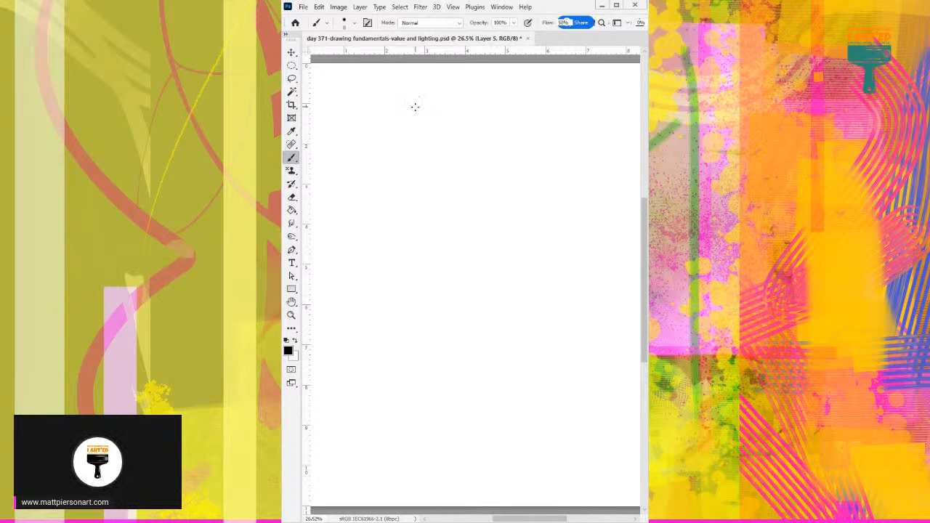
Sketch a standing figure on Layer 5 with an oval head, slanted shoulders, chest and waist, and a bent arm with its hand on the hip.
drag(421, 126, 485, 142)
drag(424, 118, 455, 127)
mouse_move(459, 100)
mouse_down()
mouse_move(458, 117)
mouse_move(473, 86)
mouse_move(462, 129)
mouse_move(434, 124)
mouse_move(398, 173)
mouse_move(472, 210)
mouse_up()
mouse_move(488, 144)
mouse_down()
mouse_move(507, 189)
mouse_move(480, 182)
mouse_move(451, 154)
mouse_up()
mouse_move(442, 129)
mouse_down()
mouse_move(476, 159)
mouse_move(487, 185)
mouse_move(508, 191)
mouse_move(519, 227)
mouse_move(497, 237)
mouse_move(480, 210)
mouse_up()
drag(465, 212, 455, 234)
drag(518, 221, 521, 242)
mouse_move(448, 231)
mouse_down()
mouse_move(440, 236)
mouse_move(477, 222)
mouse_move(481, 235)
mouse_move(458, 245)
mouse_move(414, 188)
mouse_move(429, 154)
mouse_move(393, 175)
mouse_move(428, 235)
mouse_up()
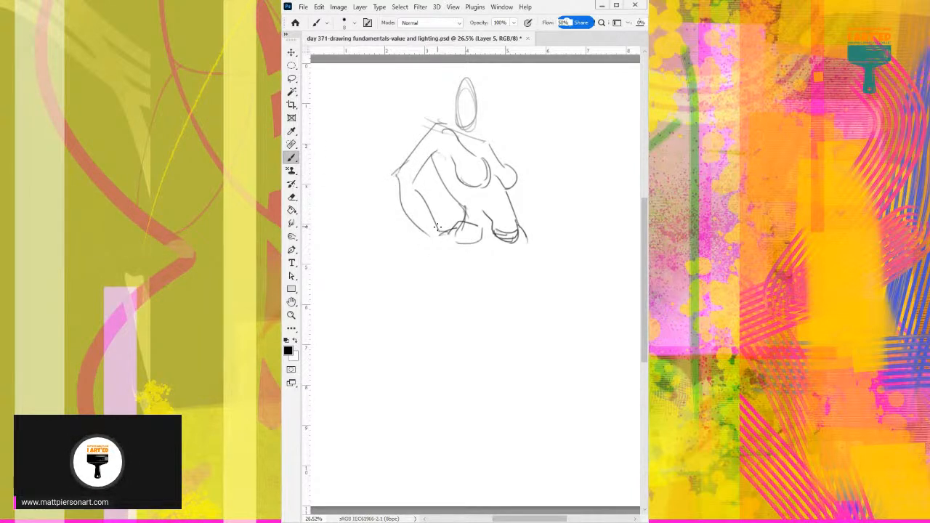
Draw the opposite arm bent upward with a fist gripping a long vertical staff.
mouse_move(509, 159)
mouse_down()
mouse_move(516, 187)
mouse_move(534, 199)
mouse_up()
mouse_move(492, 145)
mouse_down()
mouse_move(535, 179)
mouse_move(536, 150)
mouse_move(549, 200)
mouse_up()
mouse_move(536, 160)
mouse_down()
mouse_move(538, 123)
mouse_move(541, 136)
mouse_up()
drag(545, 139, 551, 308)
Outline a short skirt below the waist and draw long hair framing the oval head.
drag(526, 238, 528, 249)
mouse_move(451, 241)
mouse_down()
mouse_move(447, 288)
mouse_move(485, 295)
mouse_up()
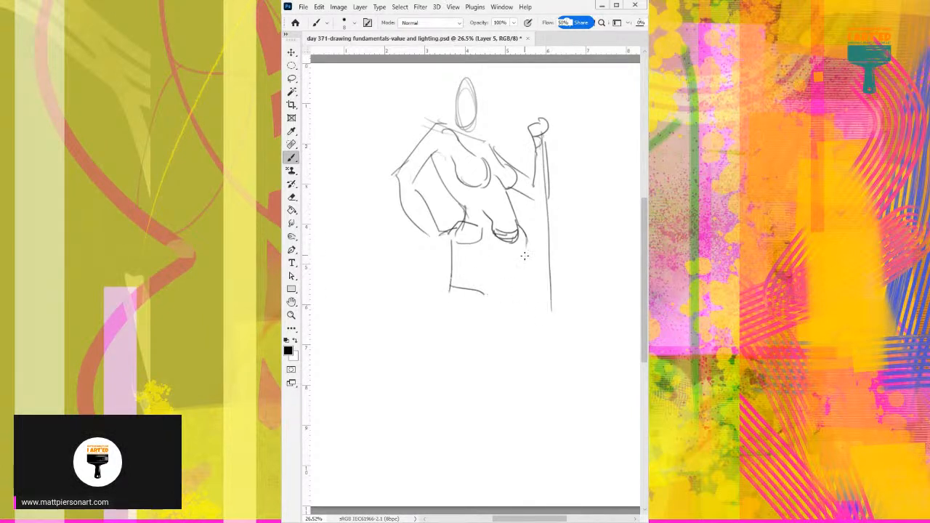
drag(526, 240, 531, 295)
mouse_move(477, 107)
mouse_down()
mouse_move(485, 77)
mouse_move(494, 116)
mouse_up()
drag(469, 74, 440, 103)
drag(480, 109, 490, 128)
Draw the contours of both legs below the skirt's hem, with one knee bent.
mouse_move(484, 293)
mouse_down()
mouse_move(521, 342)
mouse_move(535, 337)
mouse_up()
drag(497, 295, 494, 356)
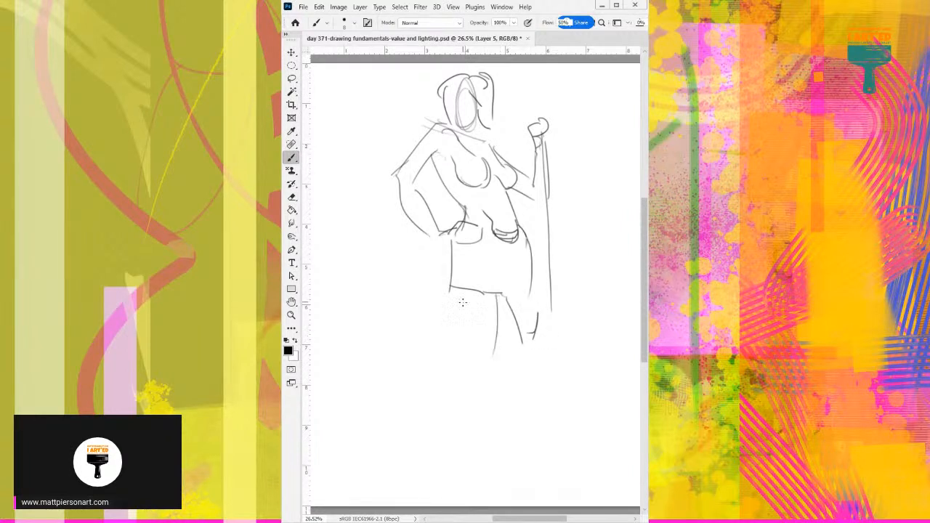
mouse_move(459, 292)
mouse_down()
mouse_move(498, 343)
mouse_move(485, 353)
mouse_move(462, 332)
mouse_move(446, 387)
mouse_up()
drag(497, 352, 457, 401)
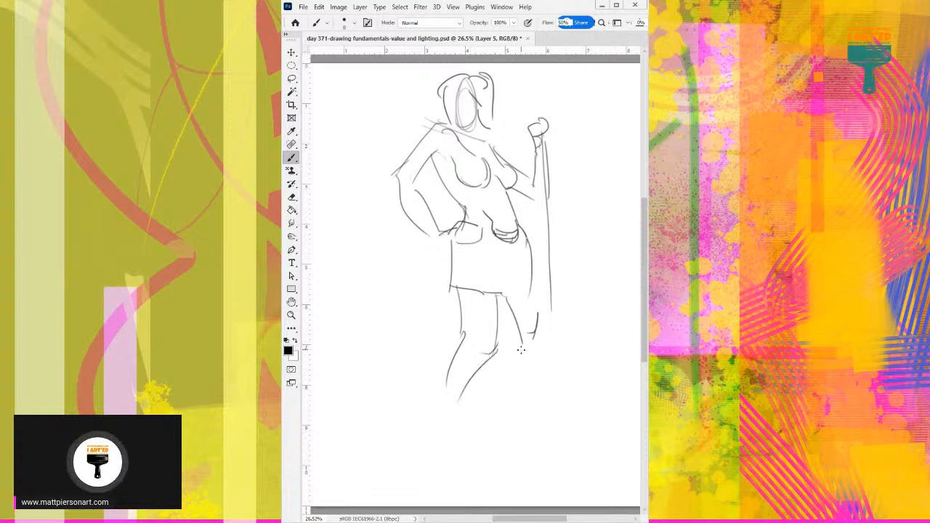
drag(504, 294, 516, 362)
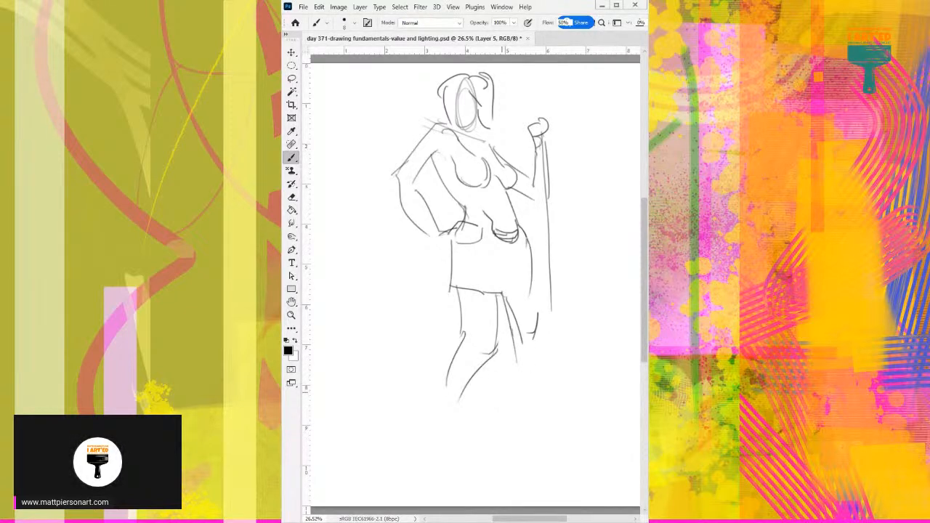
Move on to the blank Layer 4 and save the document.
key(Delete)
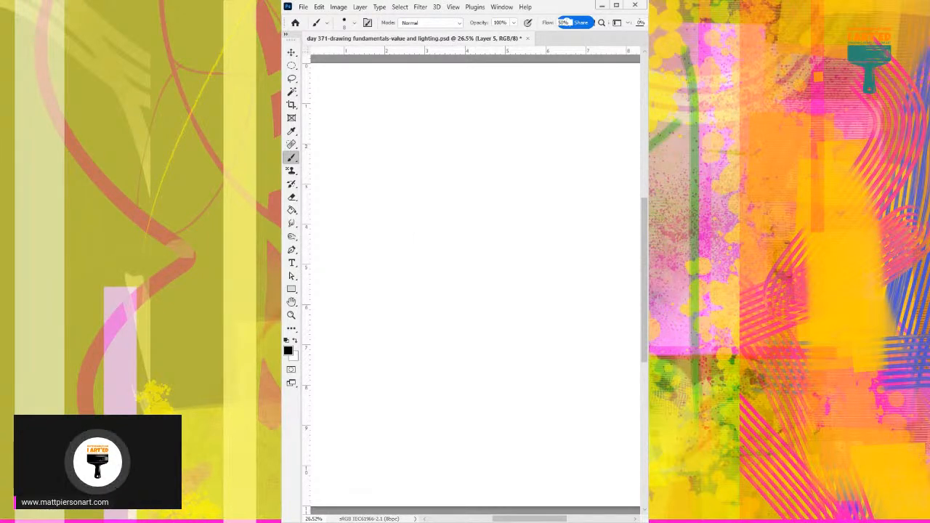
scroll(325, 278, up, 1)
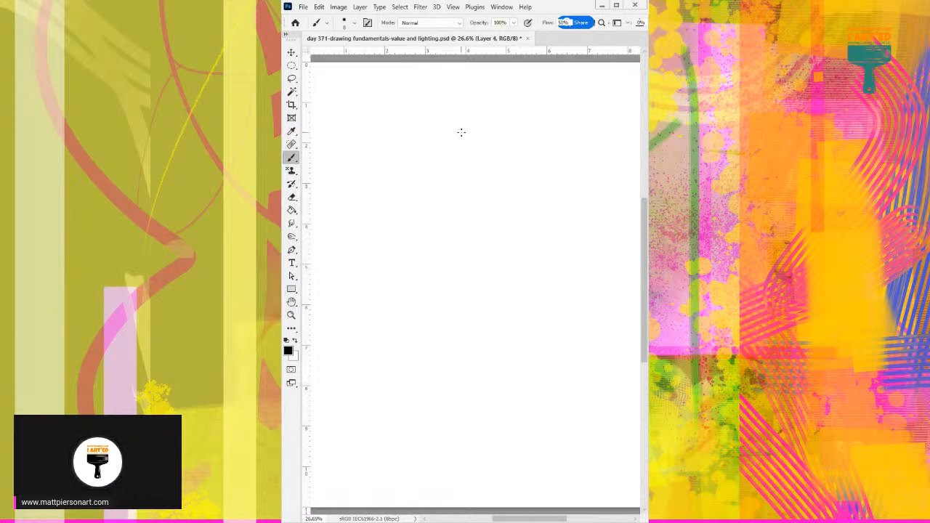
key(ctrl+s)
Sketch an oval head with long hair, a neck and the centre contours of the torso on Layer 4.
mouse_move(459, 93)
mouse_down()
mouse_move(479, 106)
mouse_move(463, 97)
mouse_move(445, 110)
mouse_move(444, 145)
mouse_move(477, 150)
mouse_up()
mouse_move(453, 115)
mouse_down()
mouse_move(471, 151)
mouse_move(456, 90)
mouse_move(482, 88)
mouse_move(503, 163)
mouse_up()
mouse_move(492, 118)
mouse_down()
mouse_move(480, 165)
mouse_move(502, 221)
mouse_up()
mouse_move(469, 162)
mouse_down()
mouse_move(487, 217)
mouse_move(503, 218)
mouse_move(497, 258)
mouse_up()
drag(486, 218, 474, 279)
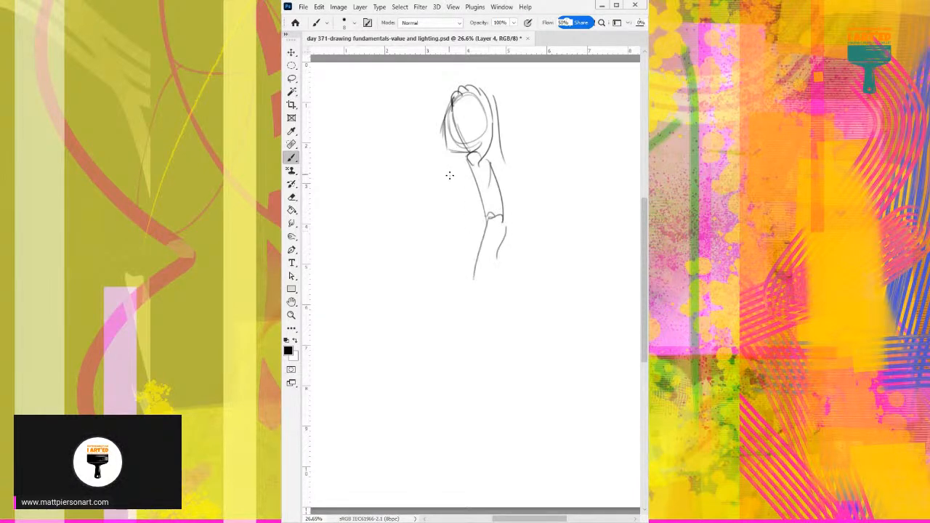
mouse_move(501, 156)
mouse_down()
mouse_move(510, 186)
mouse_move(514, 180)
mouse_move(501, 220)
mouse_up()
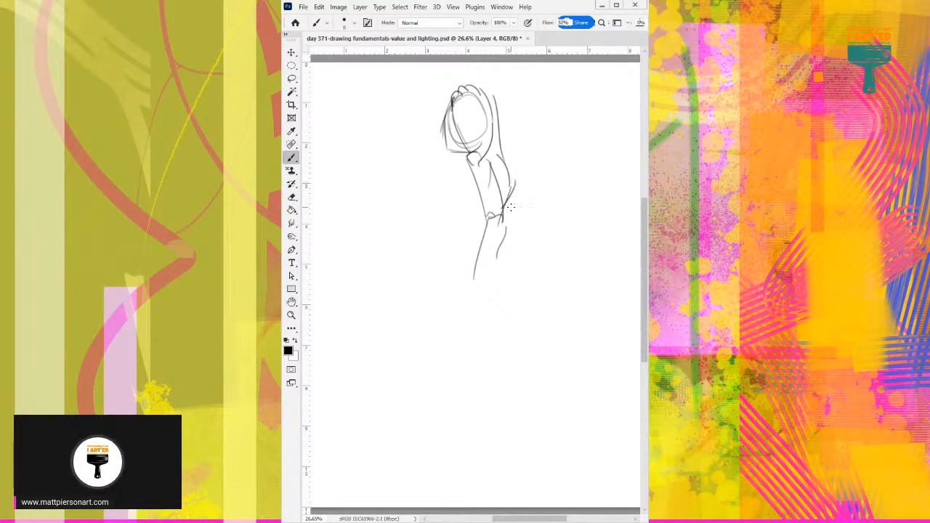
Draw the outer torso contours on both sides, from the chest in to the waist and out over the hips.
drag(525, 274, 508, 207)
drag(456, 175, 454, 215)
drag(455, 263, 450, 213)
drag(509, 208, 523, 292)
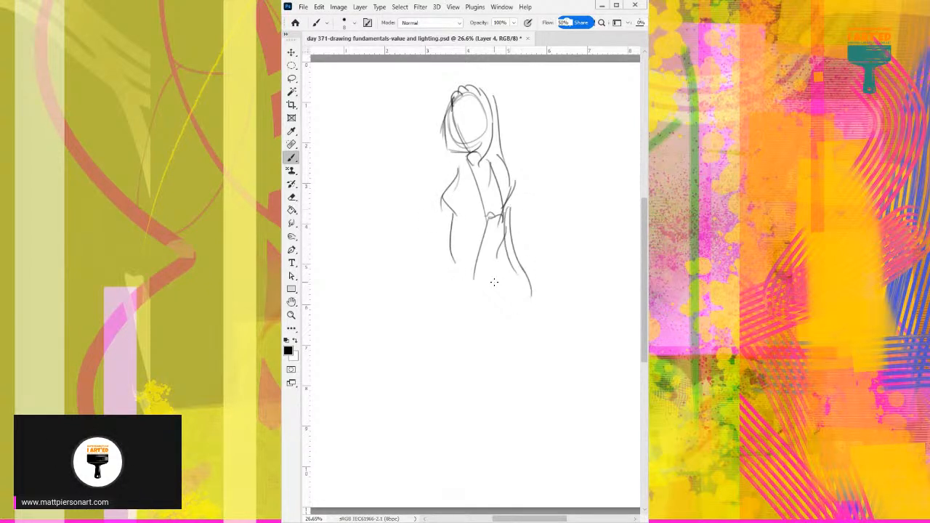
Darken the hair beside the face, then add a bent arm with the elbow out and the upper thigh lines.
drag(468, 150, 444, 143)
drag(453, 101, 443, 138)
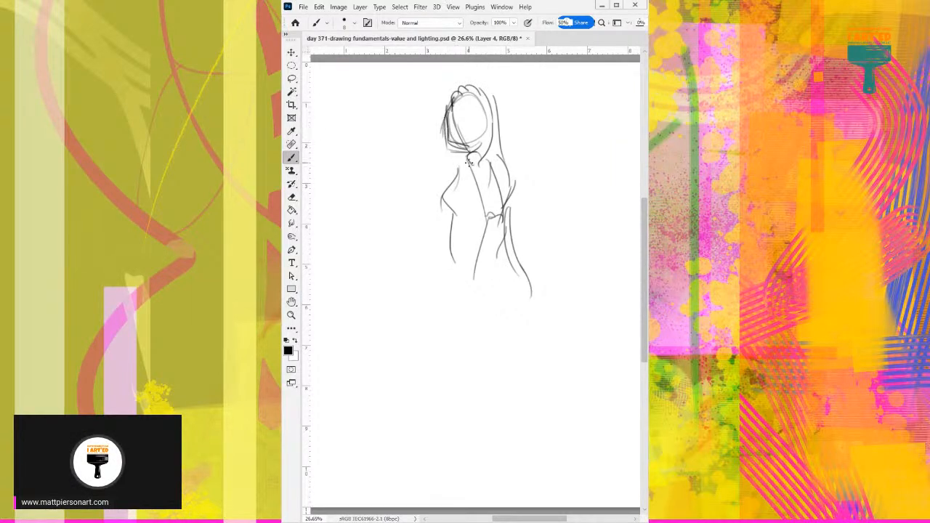
drag(503, 247, 488, 280)
mouse_move(504, 154)
mouse_down()
mouse_move(538, 206)
mouse_move(524, 247)
mouse_up()
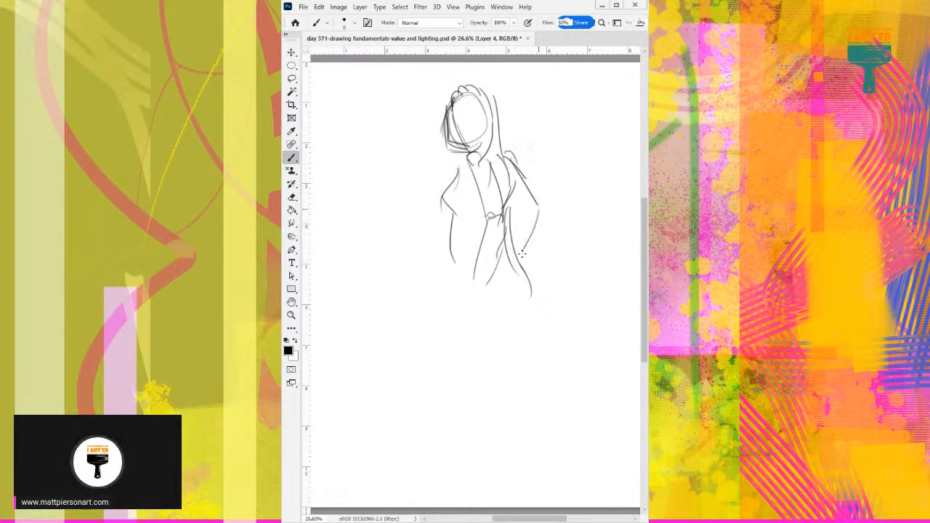
mouse_move(511, 197)
mouse_down()
mouse_move(526, 253)
mouse_move(534, 216)
mouse_move(485, 282)
mouse_move(494, 340)
mouse_up()
mouse_move(449, 259)
mouse_down()
mouse_move(470, 297)
mouse_move(459, 270)
mouse_up()
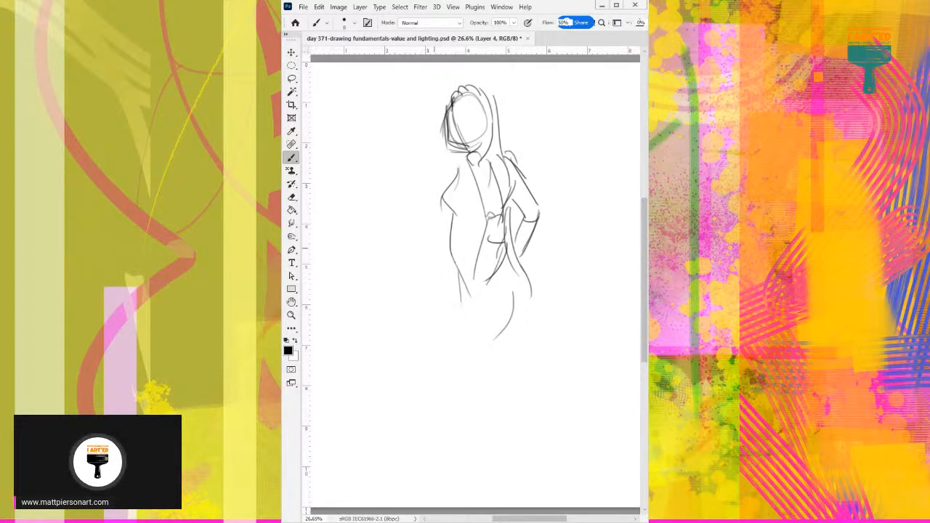
On the blank Layer 3, sketch a kneeling figure's long arched back, rounded hips, bent thigh and folded lower leg.
key(Delete)
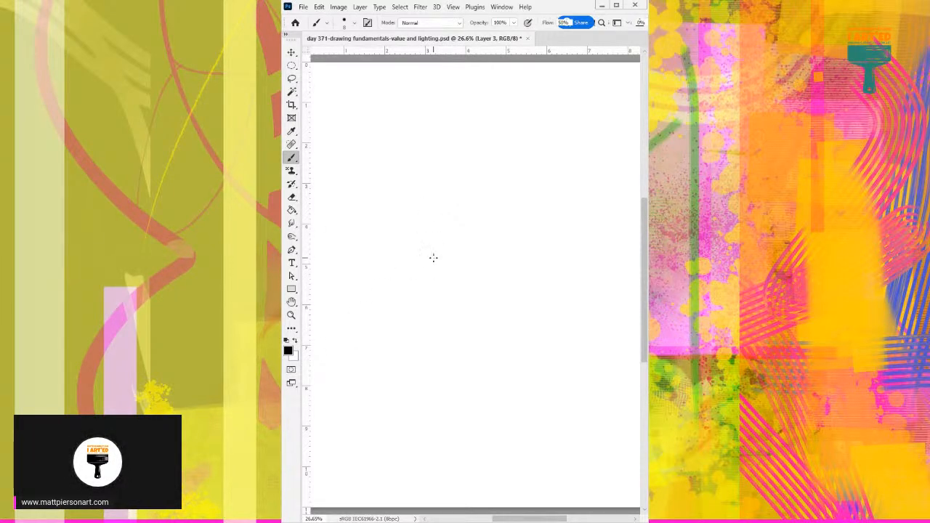
mouse_move(389, 248)
mouse_down()
mouse_move(455, 193)
mouse_move(550, 147)
mouse_move(573, 171)
mouse_move(567, 274)
mouse_up()
drag(548, 210, 528, 298)
drag(545, 204, 531, 299)
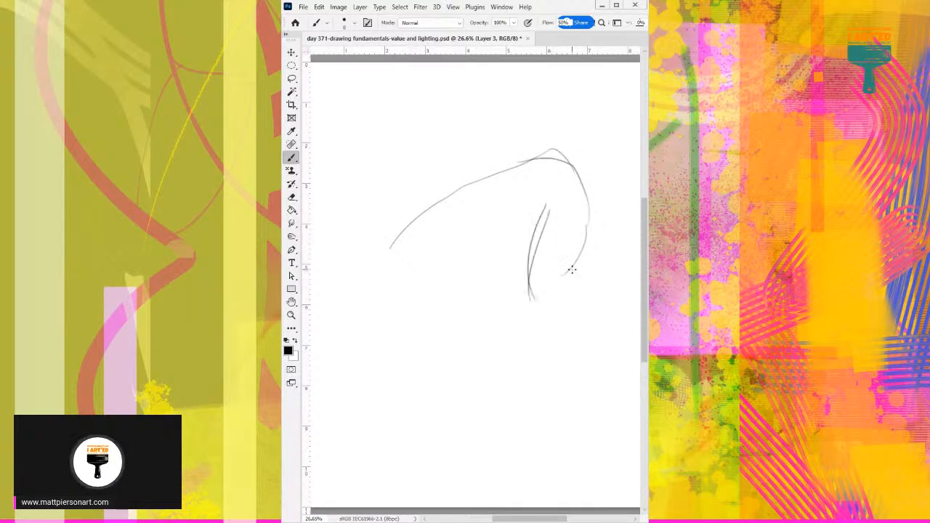
mouse_move(586, 207)
mouse_down()
mouse_move(575, 294)
mouse_move(564, 306)
mouse_move(619, 261)
mouse_move(536, 318)
mouse_move(541, 343)
mouse_up()
mouse_move(523, 306)
mouse_down()
mouse_move(559, 336)
mouse_move(568, 311)
mouse_up()
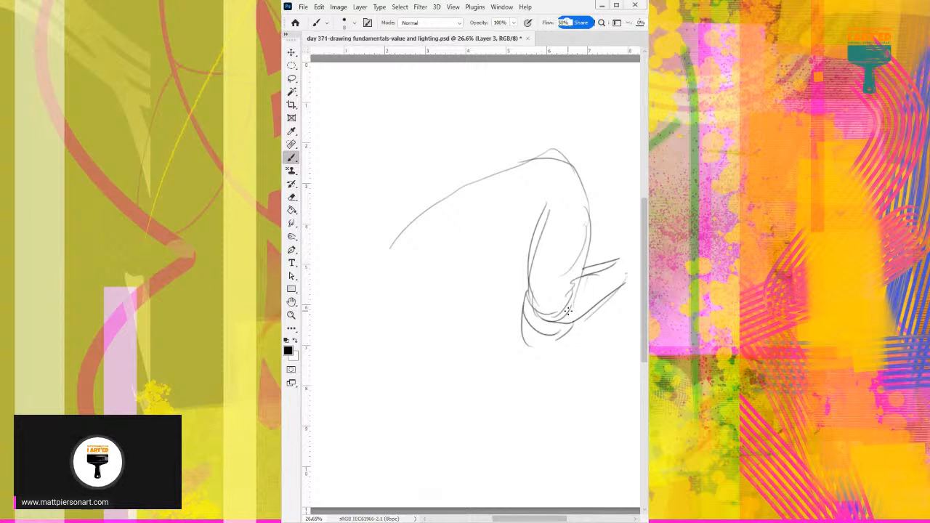
Draw the belly and chest contours beneath the torso, and retrace the back and hip outline darker.
drag(479, 255, 521, 230)
drag(534, 225, 513, 283)
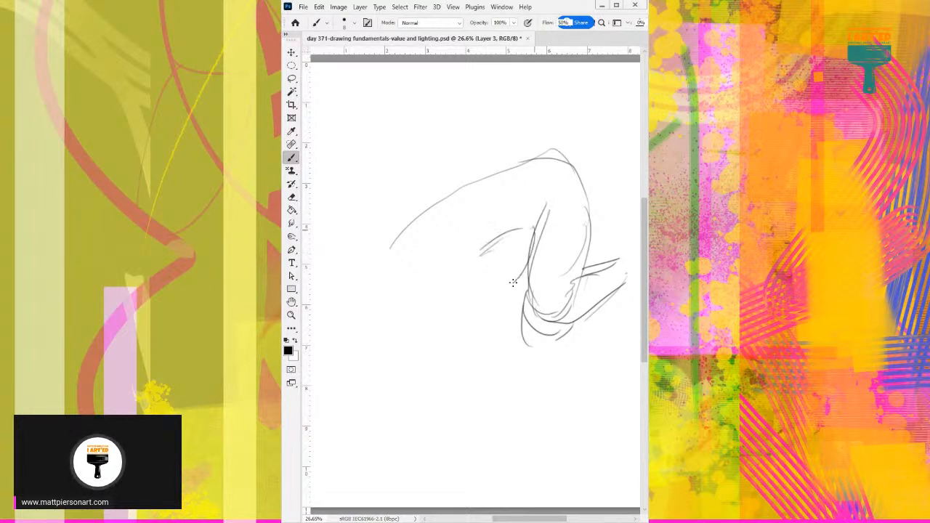
drag(496, 234, 511, 285)
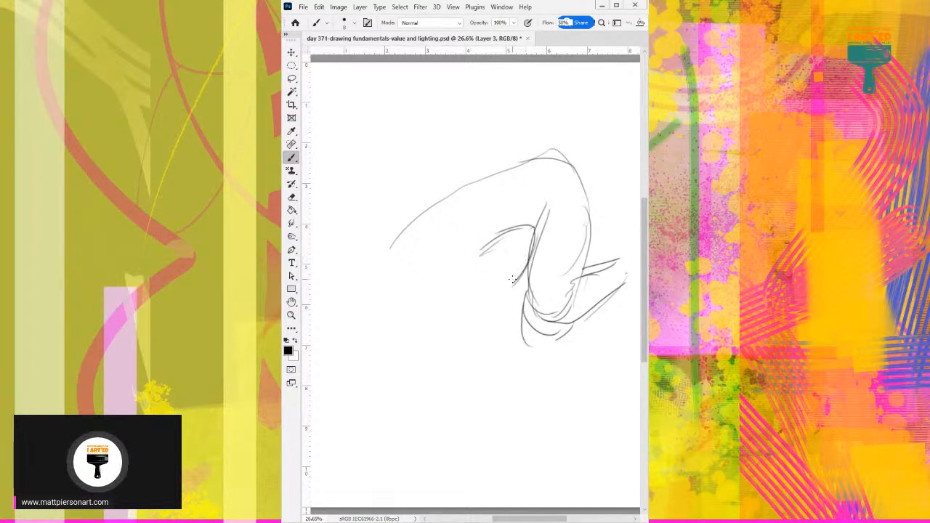
mouse_move(520, 252)
mouse_down()
mouse_move(484, 295)
mouse_move(405, 288)
mouse_up()
mouse_move(391, 247)
mouse_down()
mouse_move(461, 188)
mouse_move(563, 150)
mouse_move(585, 188)
mouse_move(589, 233)
mouse_up()
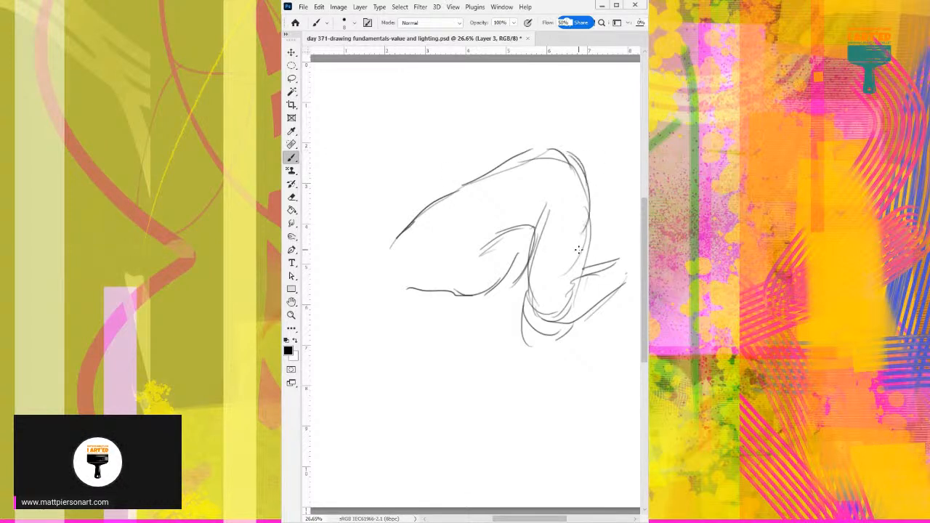
Add the hip crease, a boxy lowered head with hair around it, and the upper line of the outstretched arm.
drag(530, 225, 532, 212)
drag(446, 293, 437, 334)
mouse_move(401, 298)
mouse_down()
mouse_move(398, 347)
mouse_move(442, 336)
mouse_move(445, 299)
mouse_move(403, 314)
mouse_move(426, 287)
mouse_move(414, 301)
mouse_move(449, 293)
mouse_move(436, 342)
mouse_move(376, 325)
mouse_move(383, 341)
mouse_move(395, 299)
mouse_up()
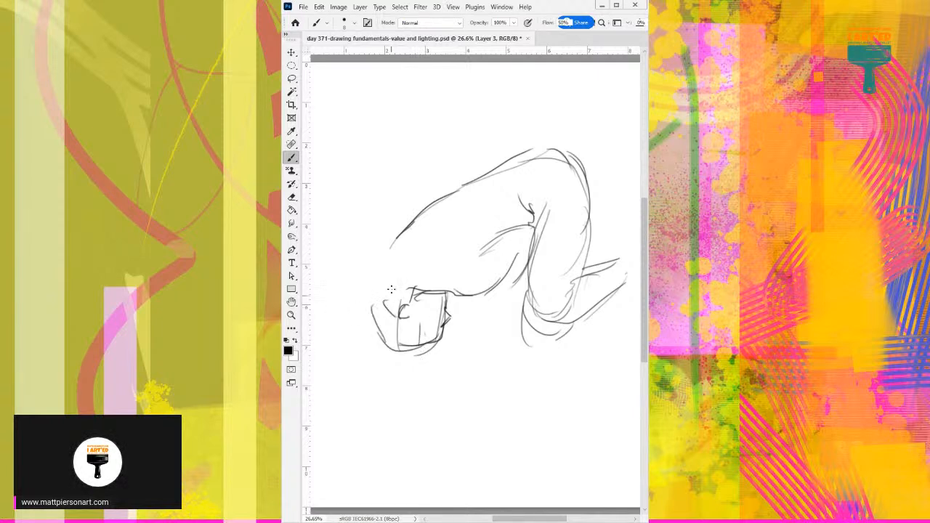
drag(397, 238, 363, 251)
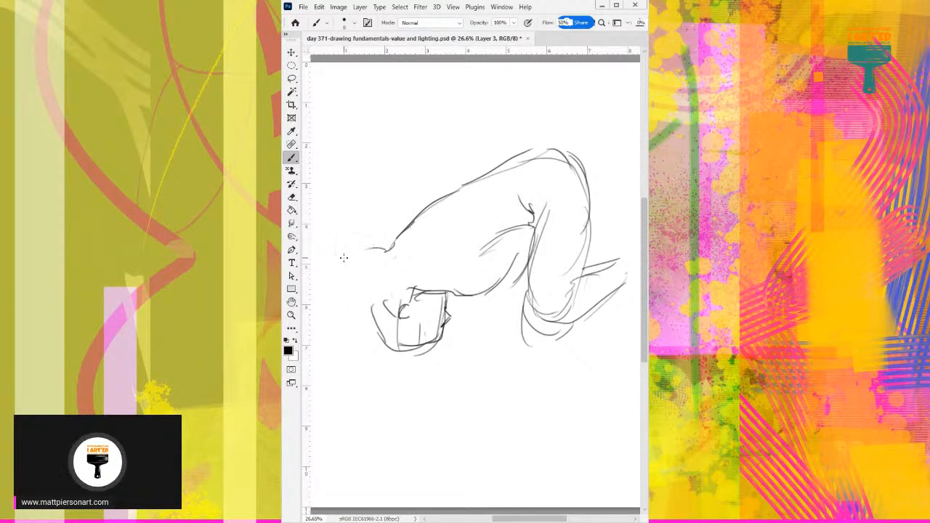
drag(401, 238, 341, 241)
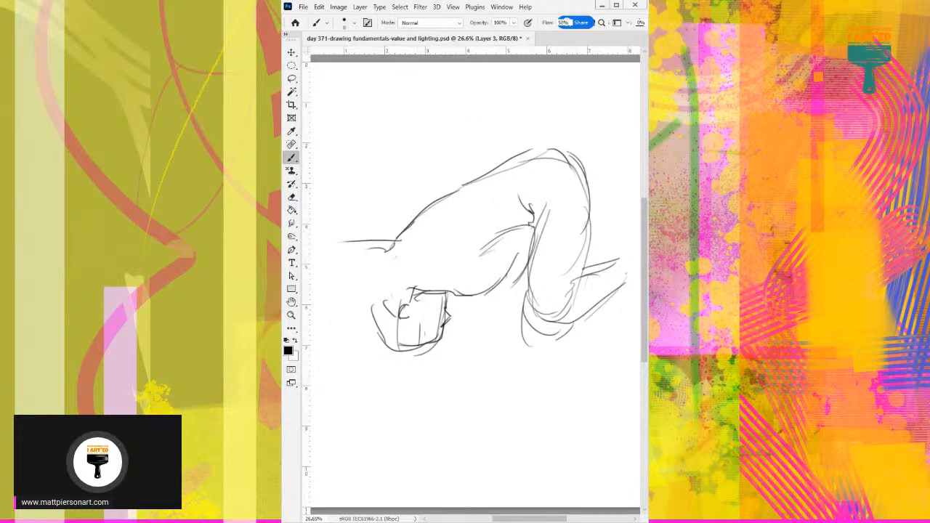
Move on to the blank Layer 2 and bring the whole page into view.
mouse_move(236, 45)
mouse_down()
mouse_move(409, 56)
mouse_move(236, 44)
mouse_up()
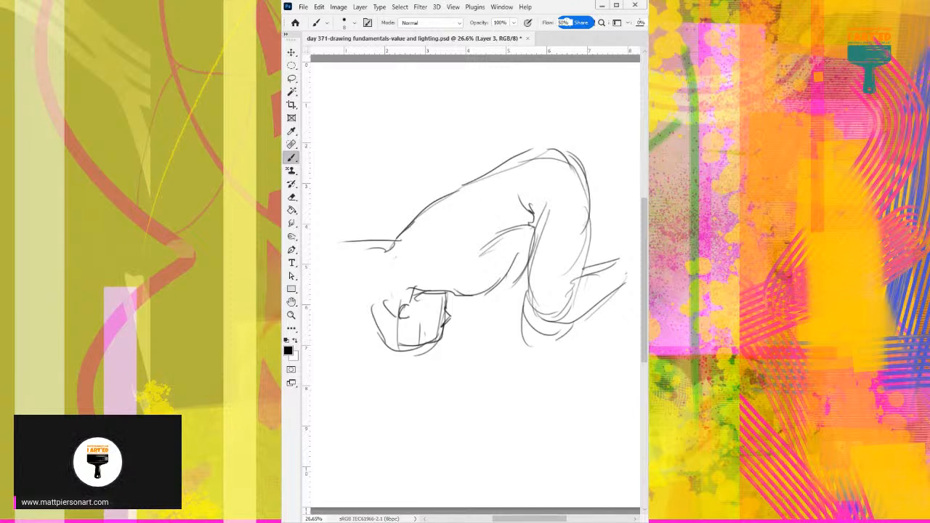
key(Delete)
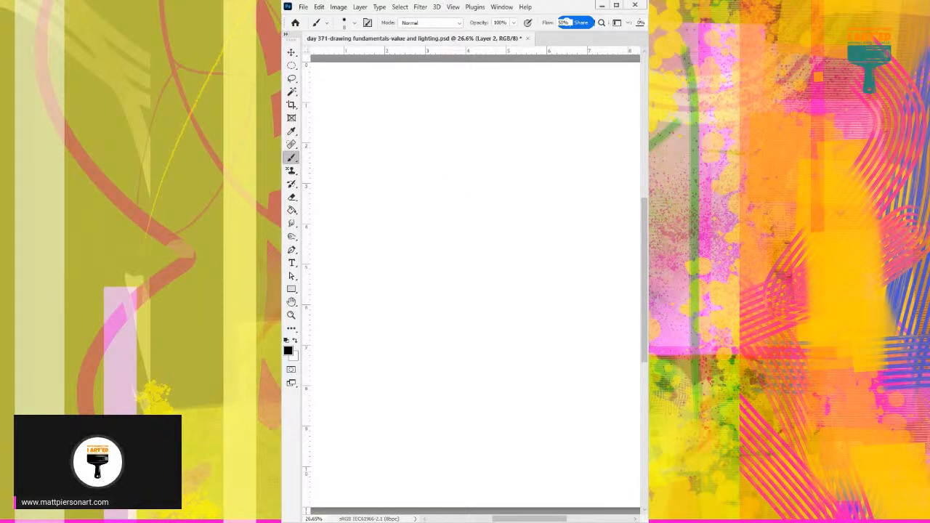
mouse_move(531, 160)
mouse_down()
mouse_move(502, 160)
mouse_move(552, 158)
mouse_move(512, 168)
mouse_up()
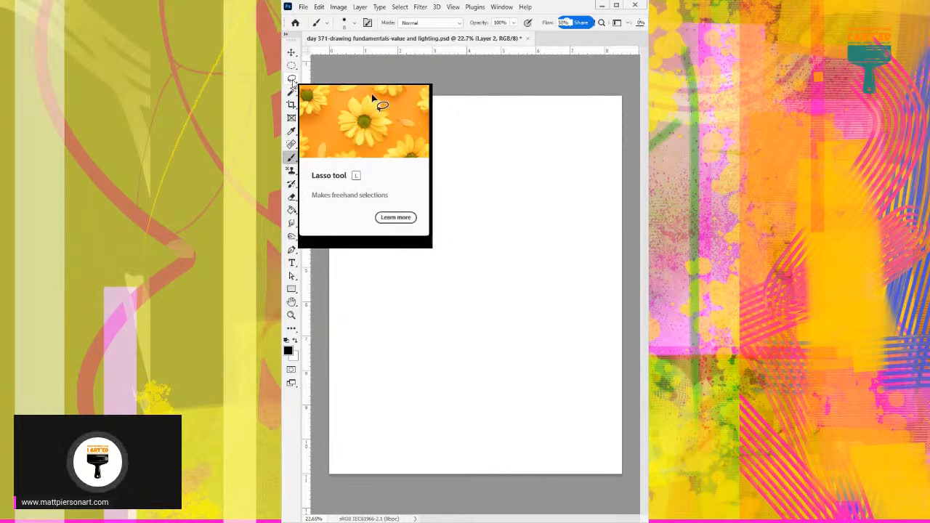
With the Rectangle tool active, place horizontal guides at about 0.5 and 1.5 and vertical guides at about 1 and 7.5 on the rulers.
click(291, 79)
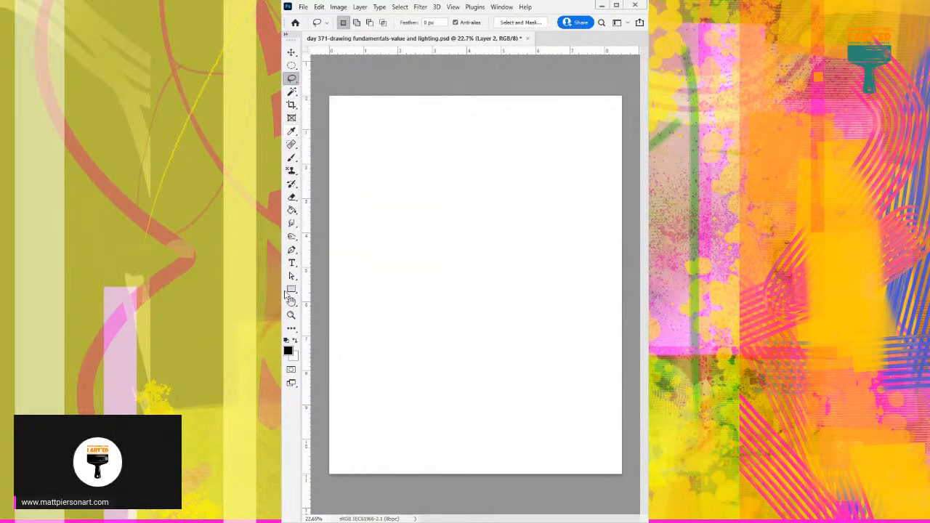
click(291, 289)
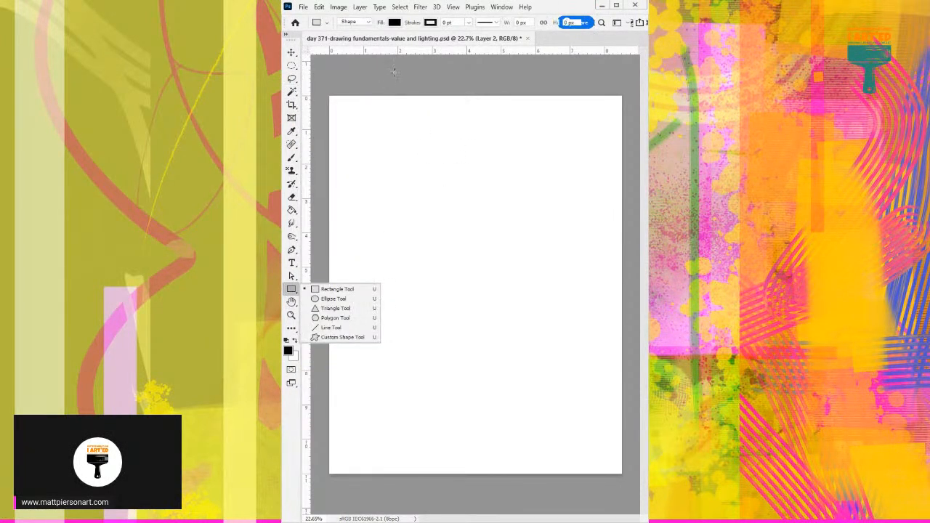
drag(441, 53, 436, 113)
drag(458, 51, 458, 147)
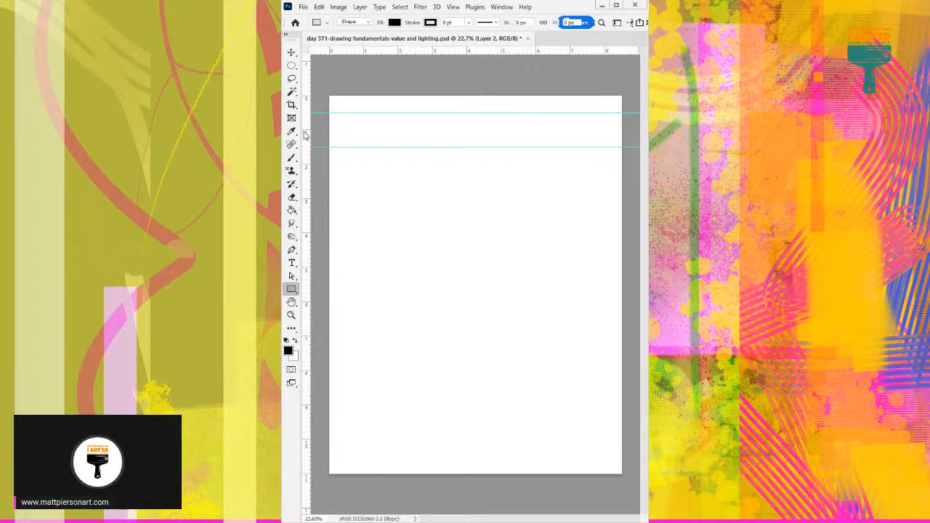
drag(306, 134, 363, 131)
drag(306, 145, 588, 145)
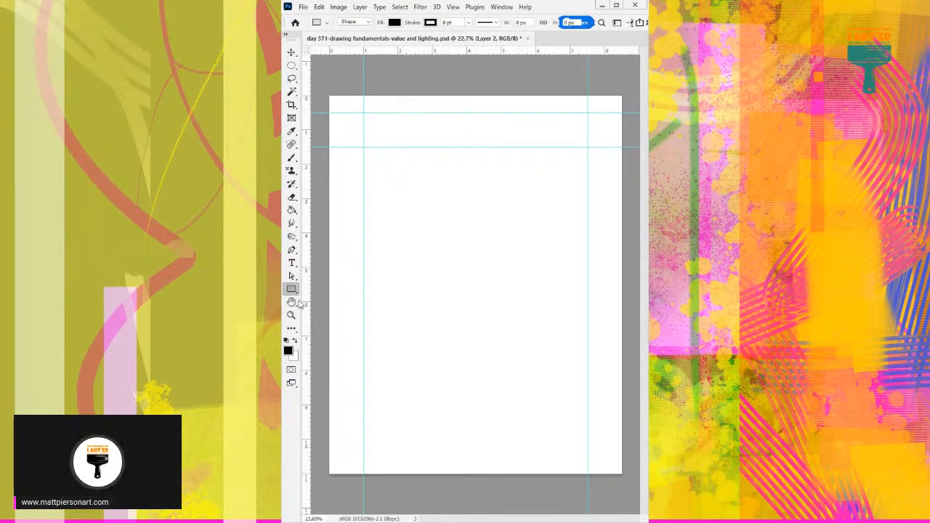
Draw a 1955 px wide, 296 px high rectangle between the guides with no fill and a 3 pt black stroke.
drag(363, 113, 586, 148)
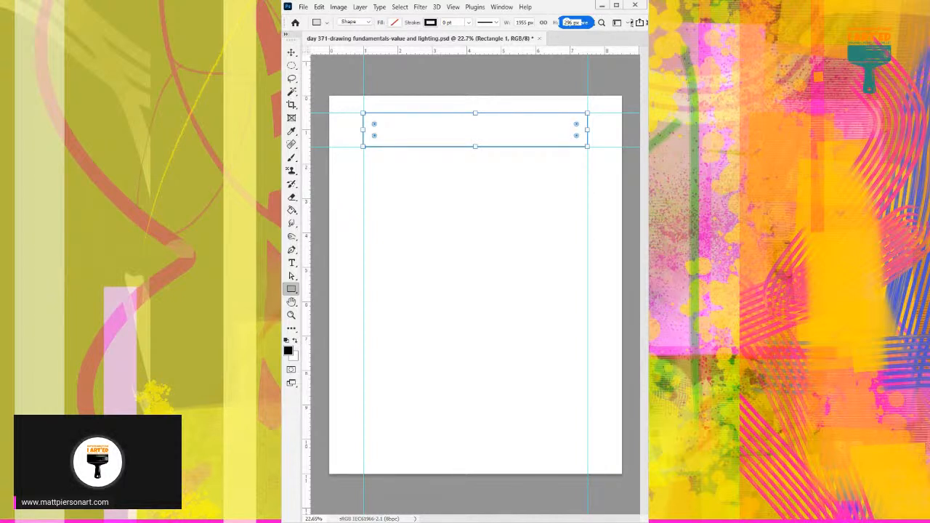
key(Return)
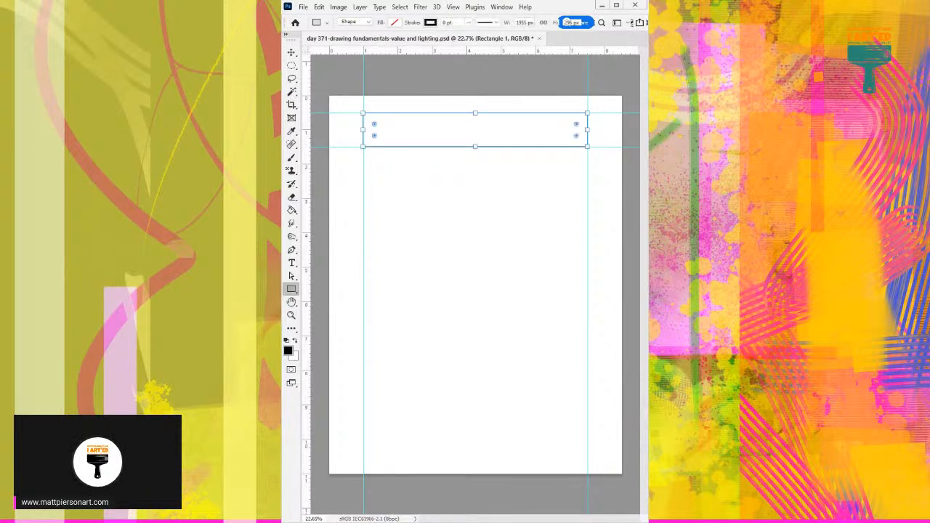
click(453, 23)
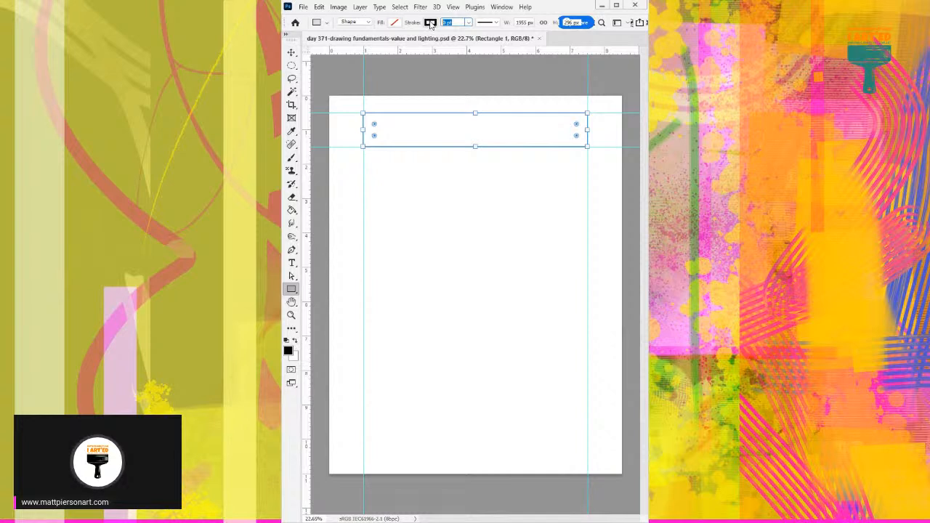
text(3)
key(Return)
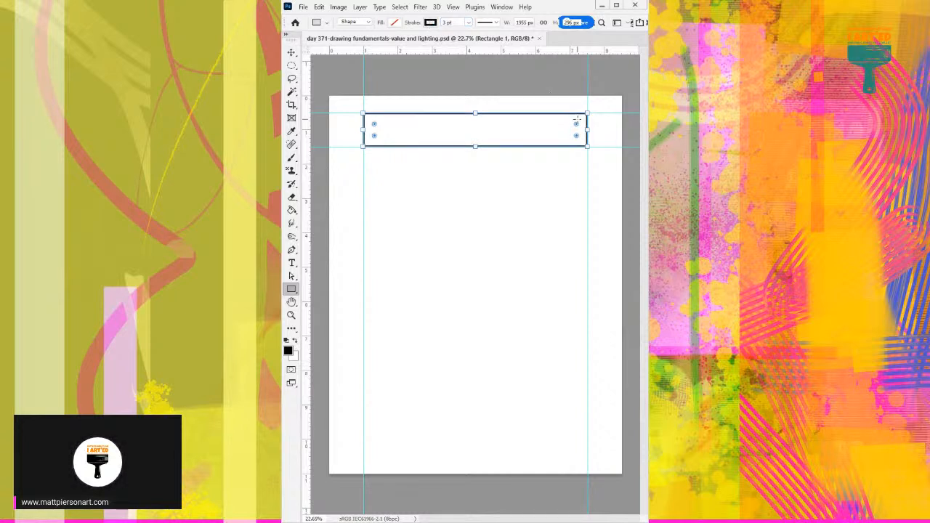
Set the rectangle's stroke width to 2 pt.
click(449, 22)
text(2)
key(Return)
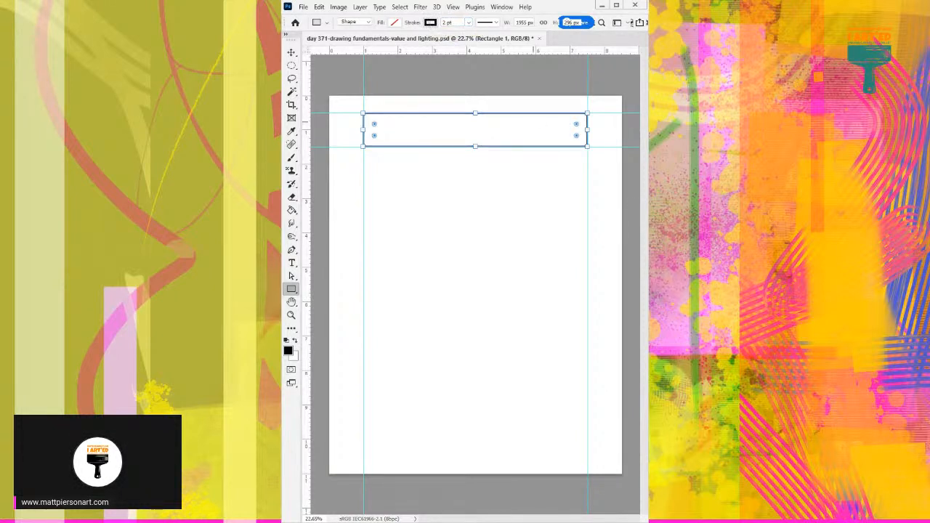
key(Return)
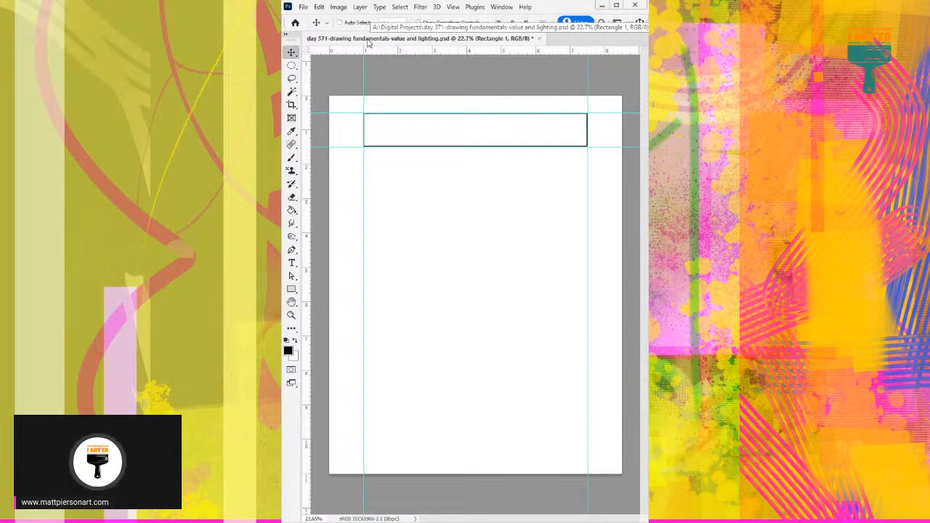
Remove the guides around the rectangle using the Move tool.
key(v)
drag(362, 69, 322, 44)
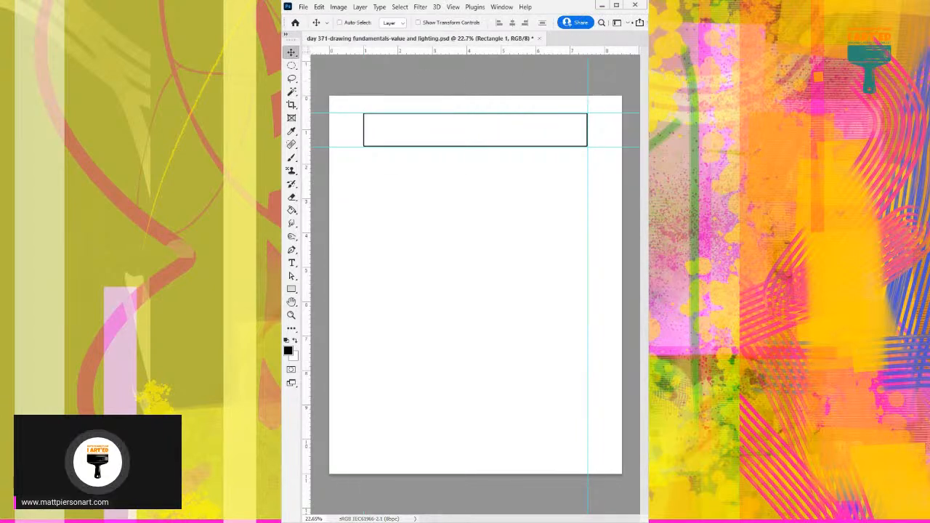
drag(588, 123, 560, 47)
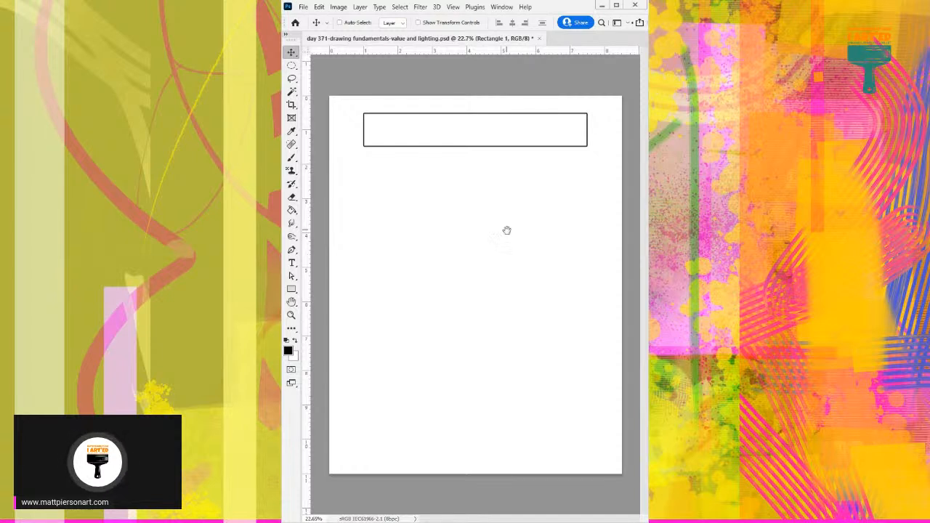
scroll(510, 229, up, 2)
scroll(510, 229, down, 1)
scroll(458, 237, down, 2)
scroll(458, 237, down, 1)
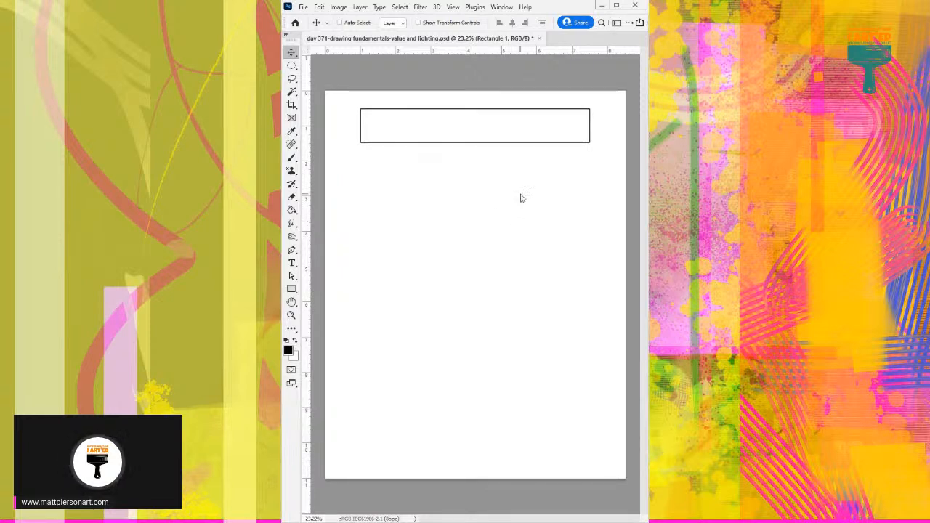
key(ctrl)
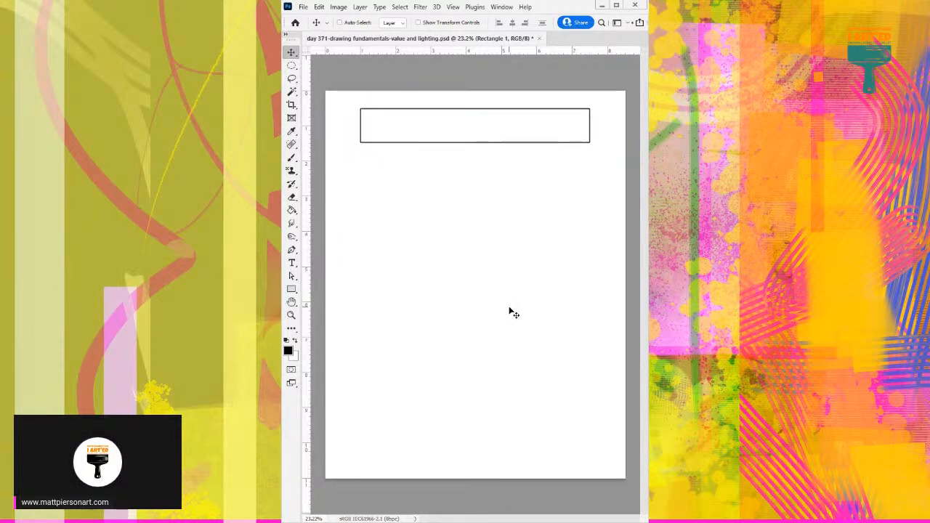
Switch to the Brush tool and add a new blank layer.
key(b)
click(417, 247)
key(Return)
click(461, 199)
key(Return)
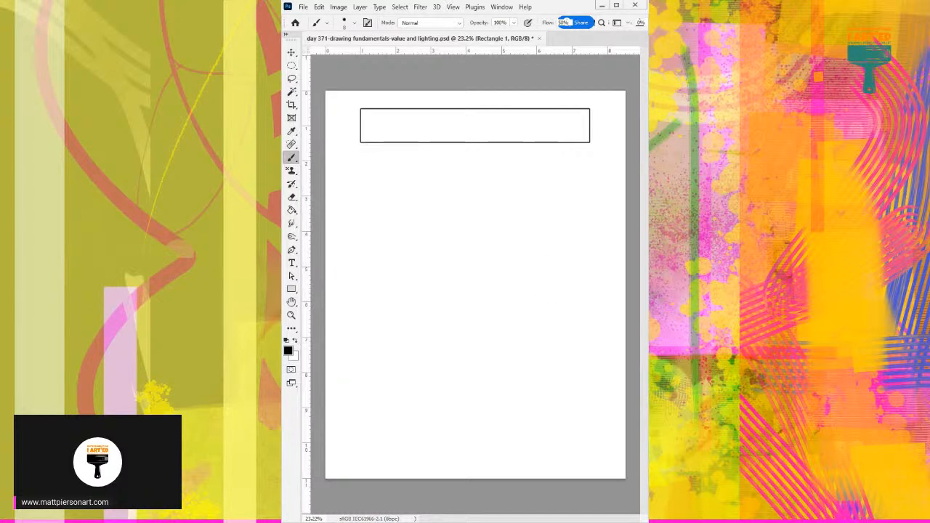
key(ctrl+shift+alt+n)
Select the blank page area with the Magic Wand, sampling just above the outlined rectangle.
mouse_move(459, 242)
mouse_down()
mouse_move(484, 235)
mouse_move(475, 233)
mouse_up()
drag(510, 228, 496, 405)
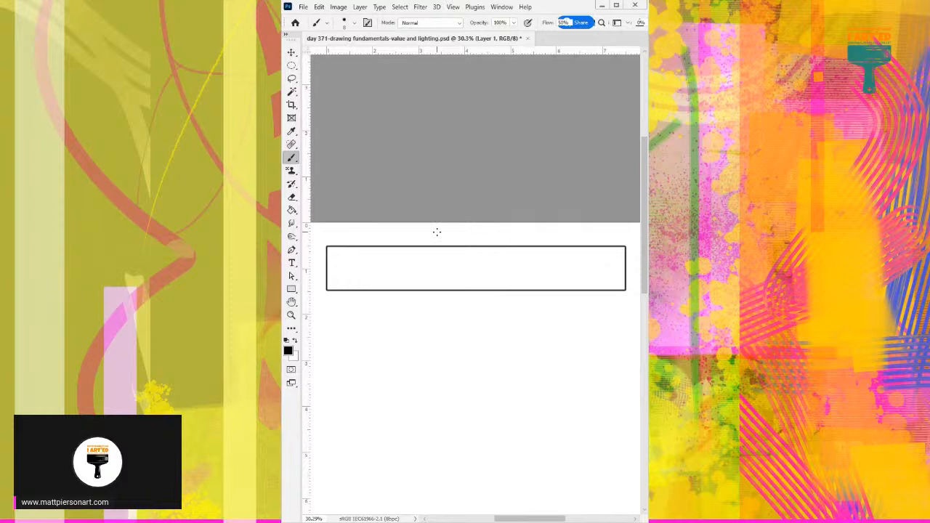
key(w)
click(387, 237)
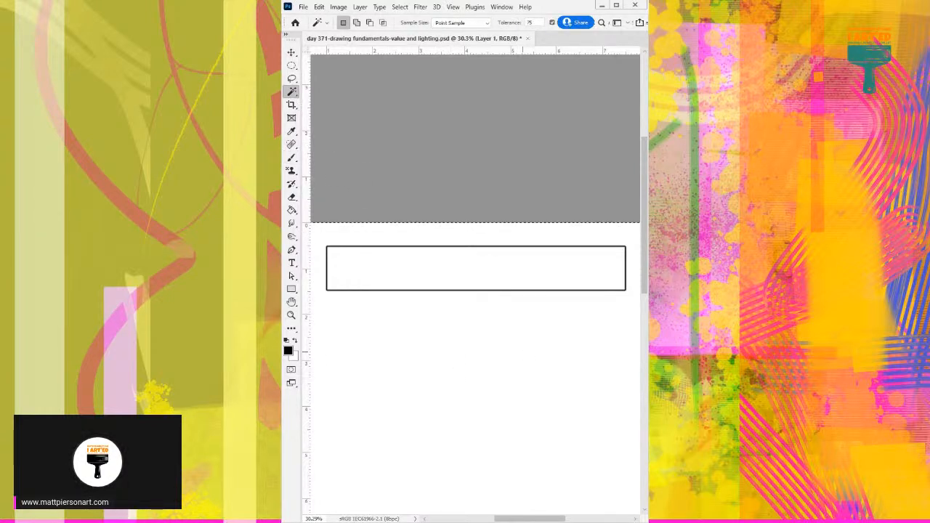
Clear the page selection and try the Magic Wand just above the rectangle on the Rectangle 1 layer.
click(646, 367)
key(ctrl+d)
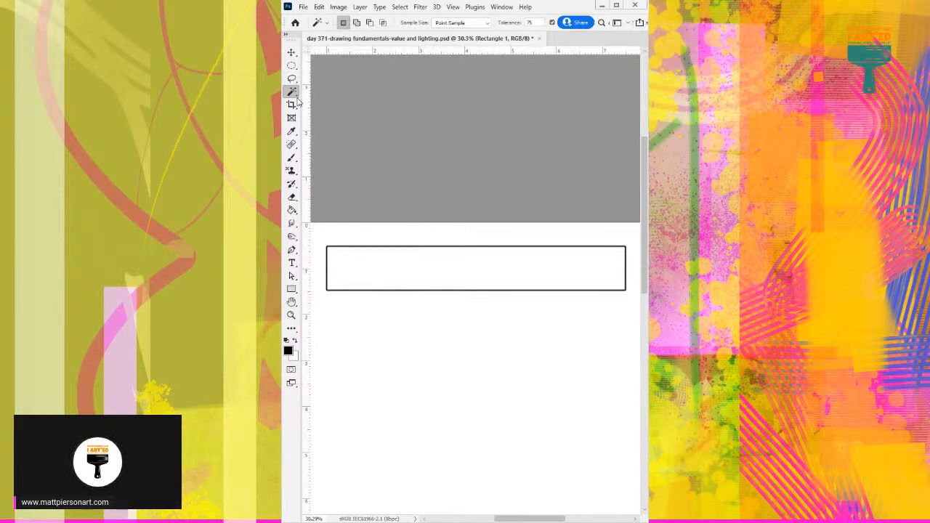
click(380, 235)
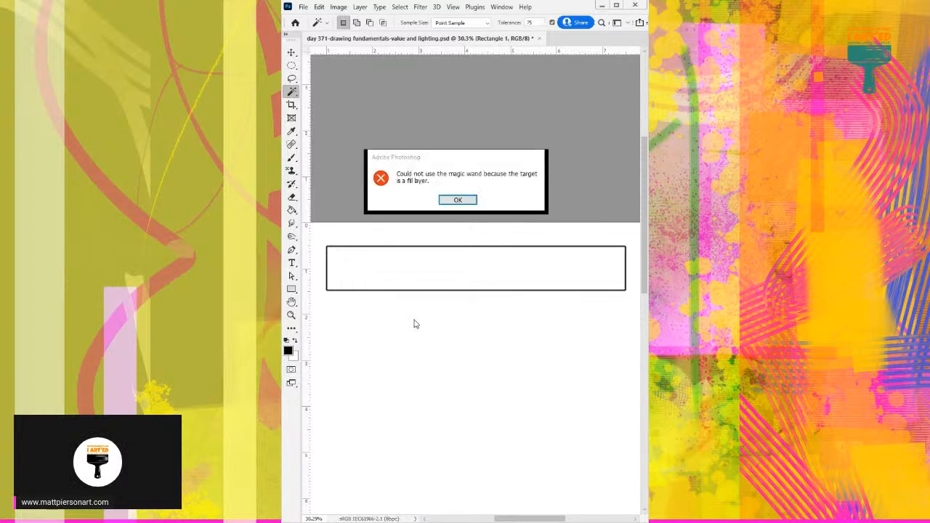
click(458, 200)
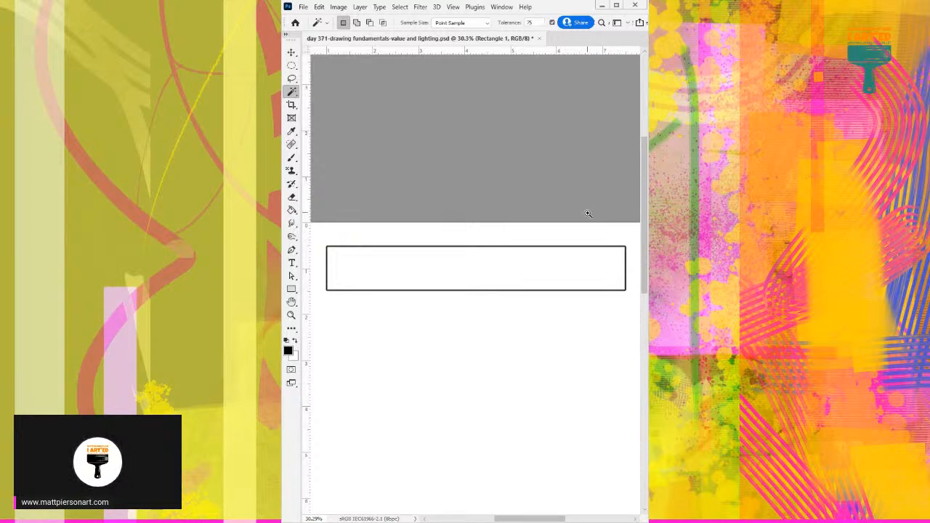
scroll(561, 230, down, 2)
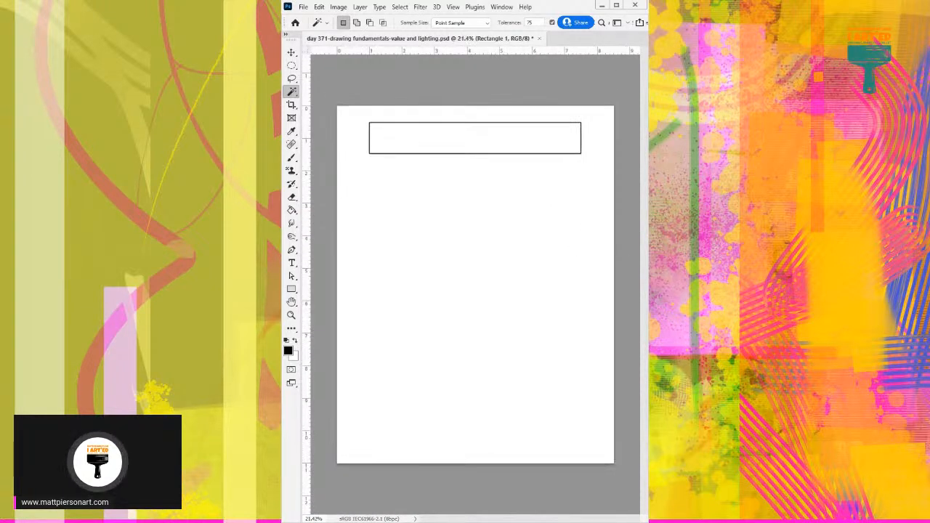
Add a new blank layer and place guides along all four edges of the outlined rectangle, with the Brush tool active.
key(ctrl+alt+shift+n)
key(ctrl+alt+shift+n)
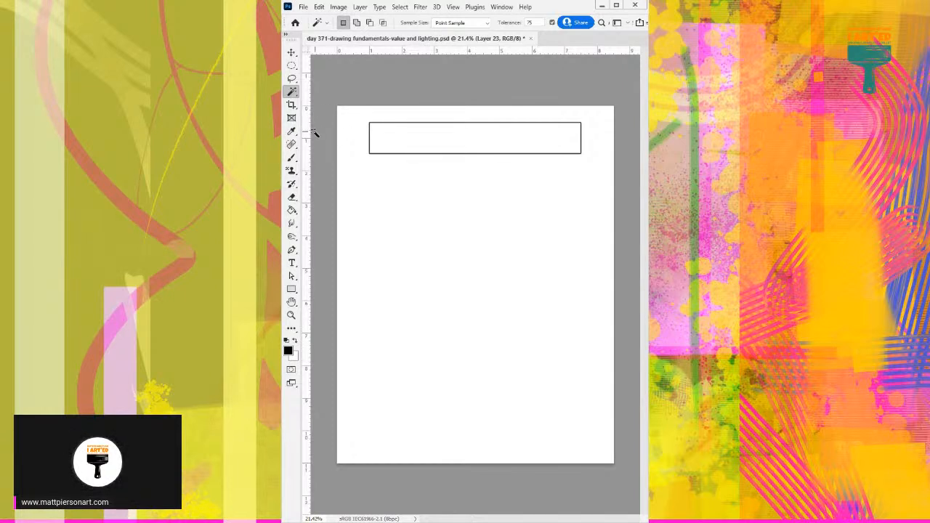
key(b)
drag(306, 135, 369, 137)
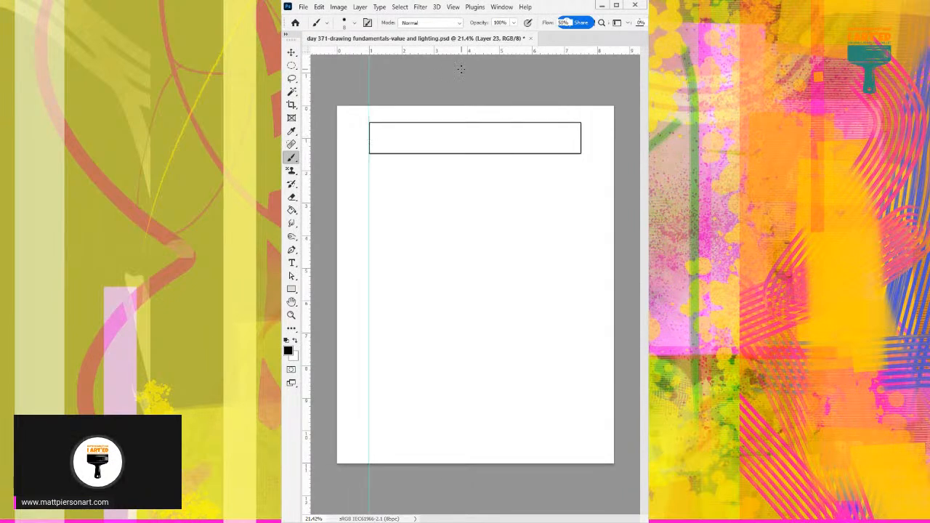
drag(470, 55, 469, 122)
drag(308, 142, 580, 141)
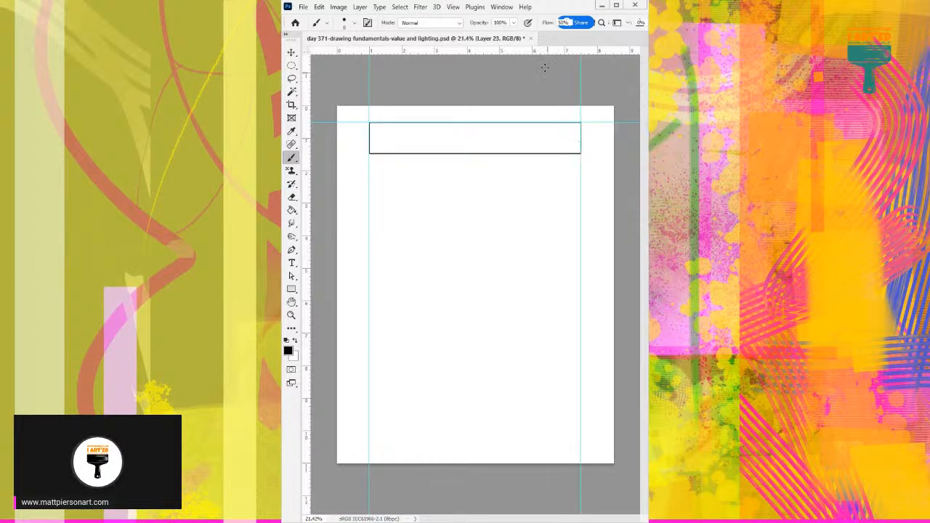
drag(540, 53, 552, 154)
Remove the original rectangle from view and paint a black rectangular outline along the four guides with the Brush.
key(ctrl+z)
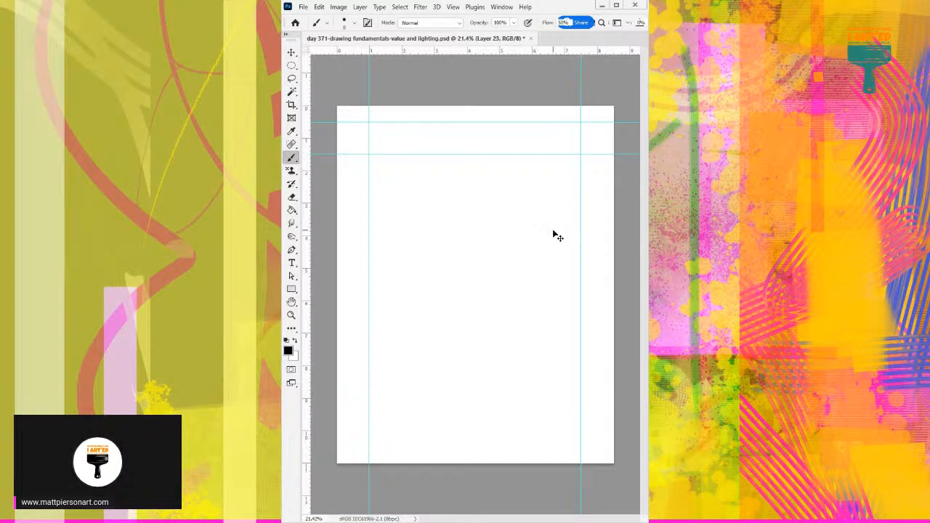
drag(380, 254, 411, 260)
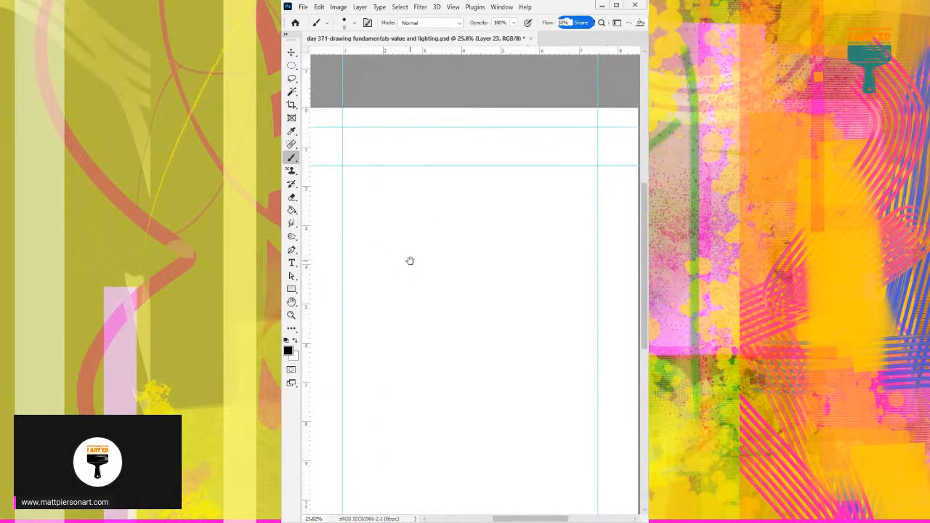
key(z)
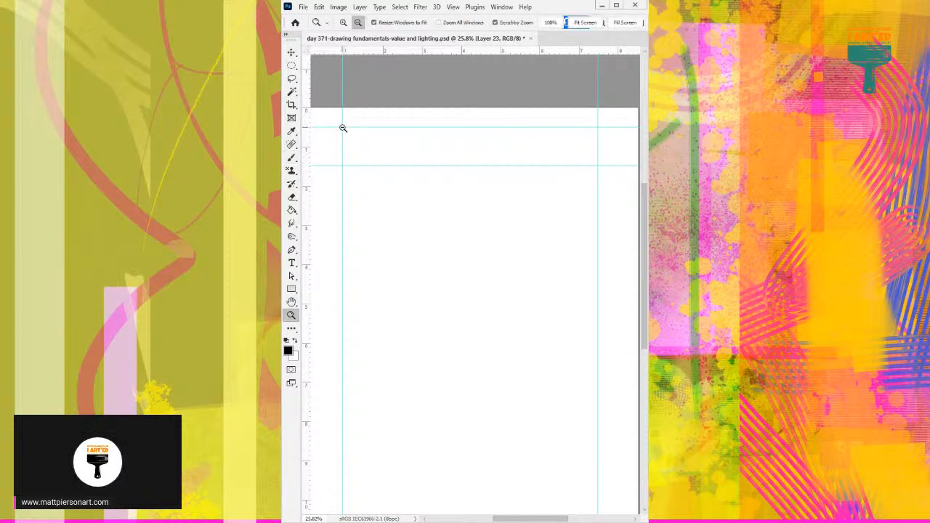
key(b)
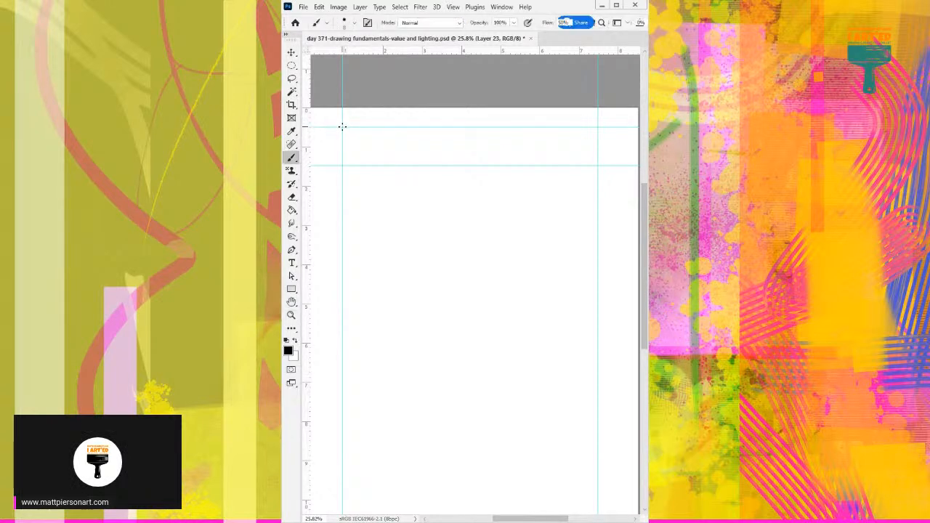
mouse_move(356, 126)
mouse_down()
mouse_move(599, 141)
mouse_move(599, 129)
mouse_move(599, 166)
mouse_move(342, 177)
mouse_up()
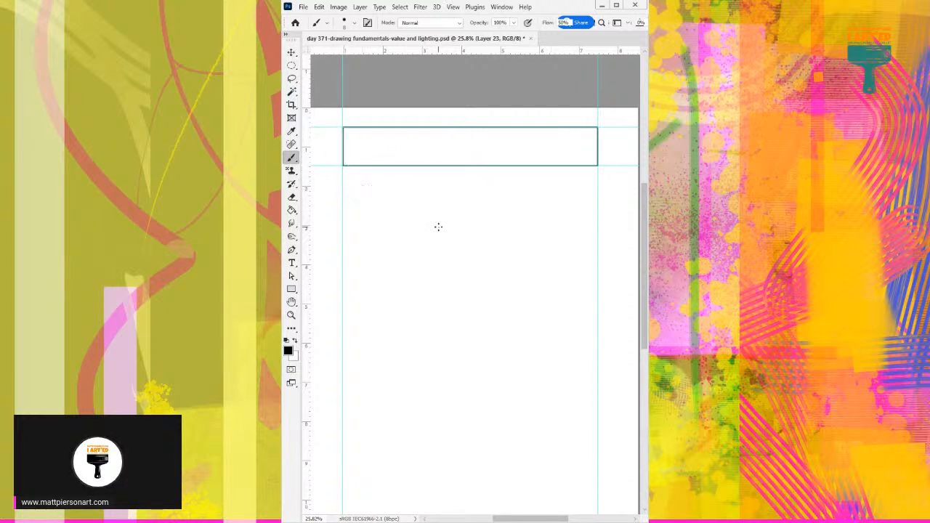
click(452, 6)
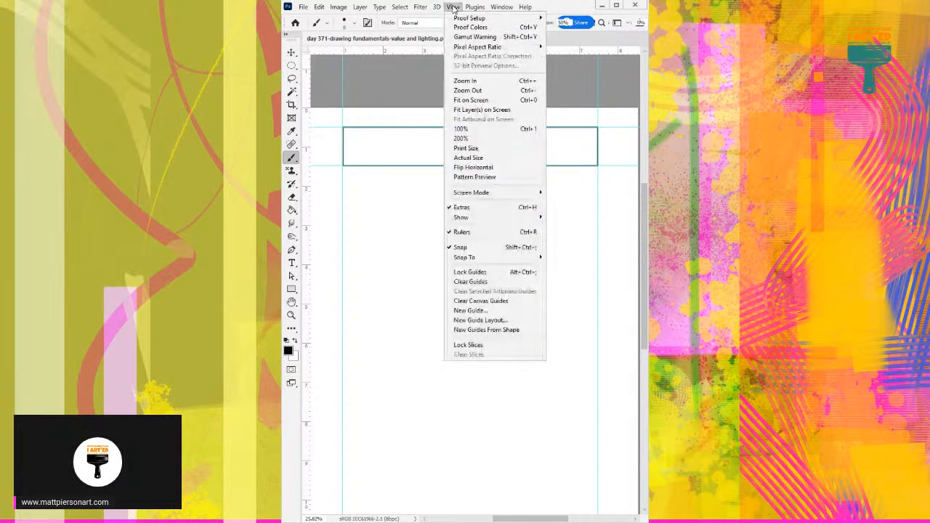
click(513, 231)
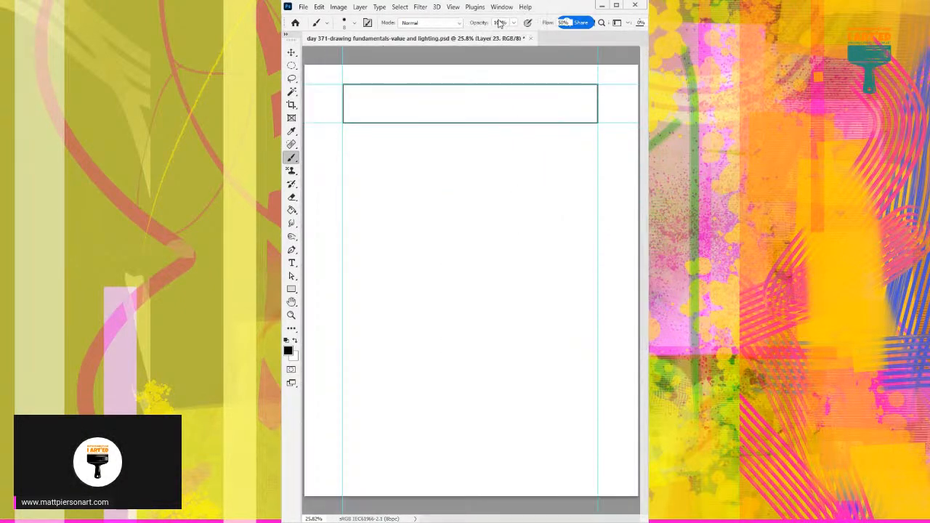
click(453, 7)
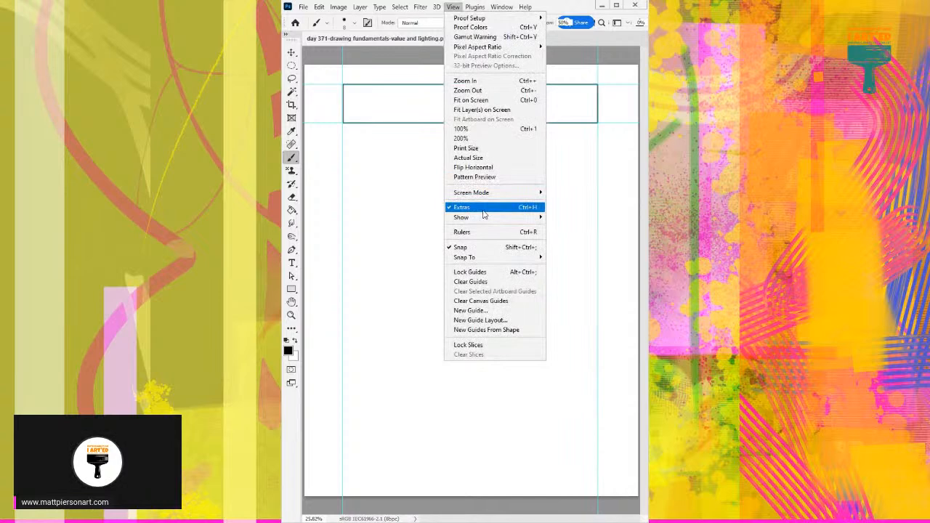
click(486, 232)
Turn off Extras to hide the guides around the traced rectangle.
click(452, 7)
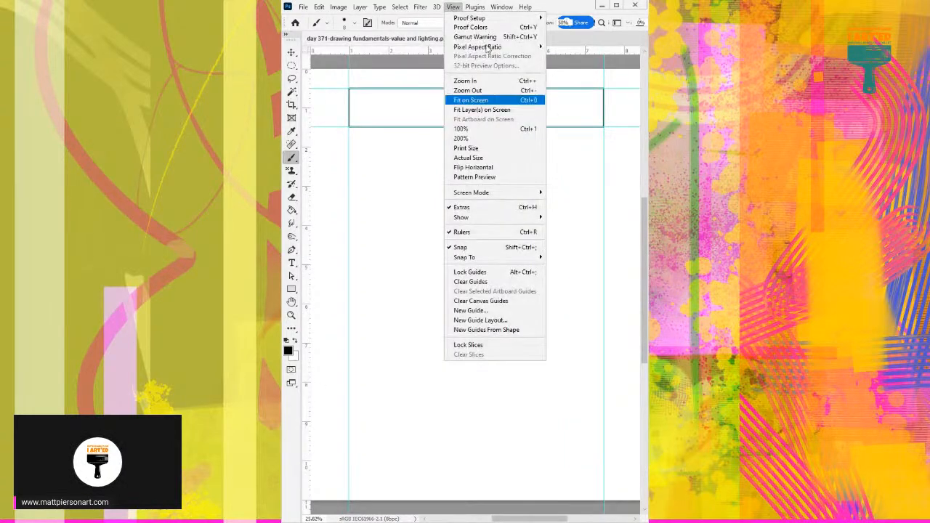
click(500, 208)
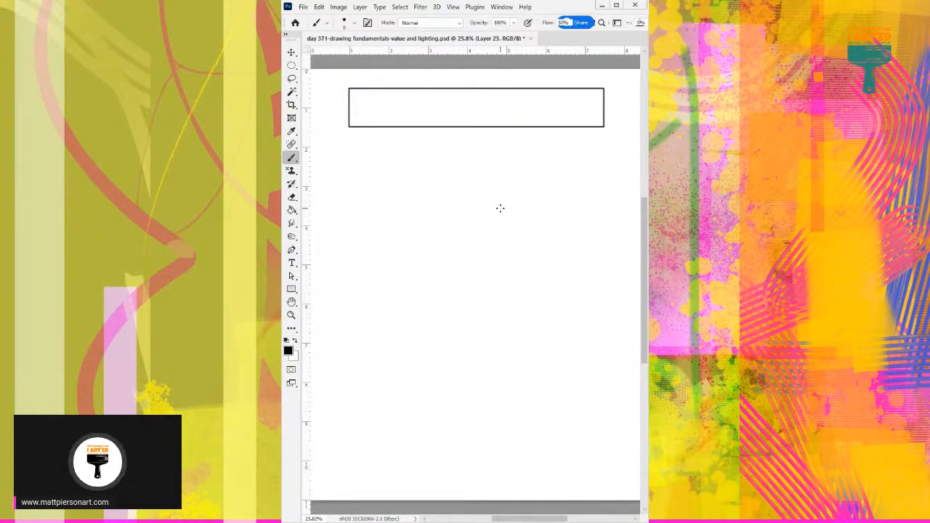
drag(496, 251, 476, 260)
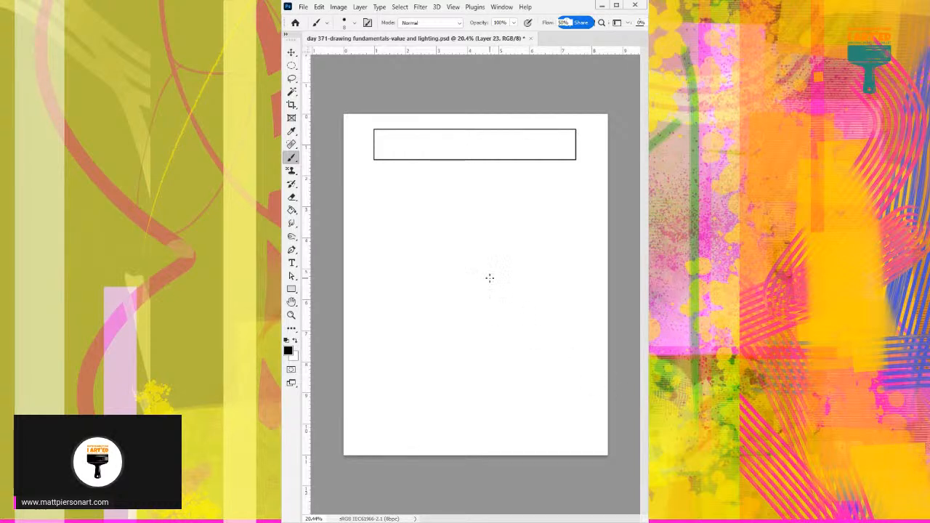
Select the inside of the traced rectangle with the Magic Wand and add a new layer.
key(g)
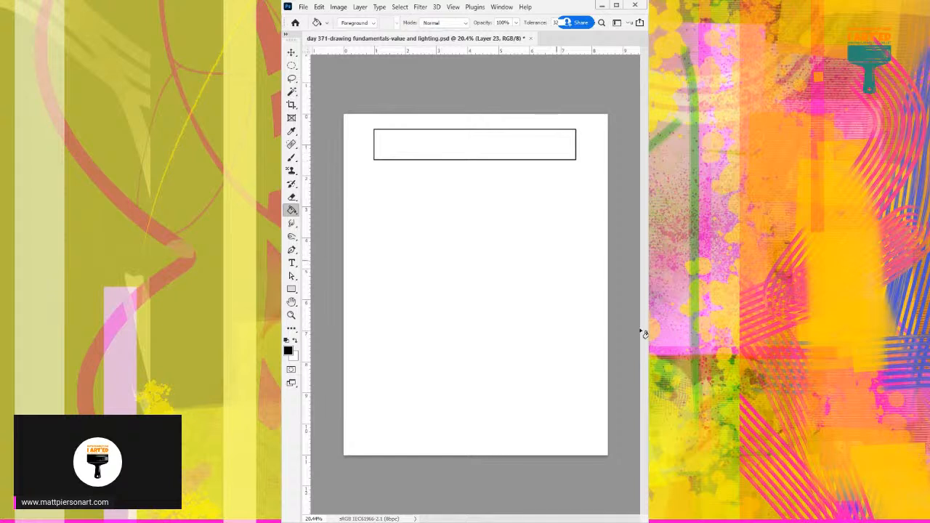
click(291, 91)
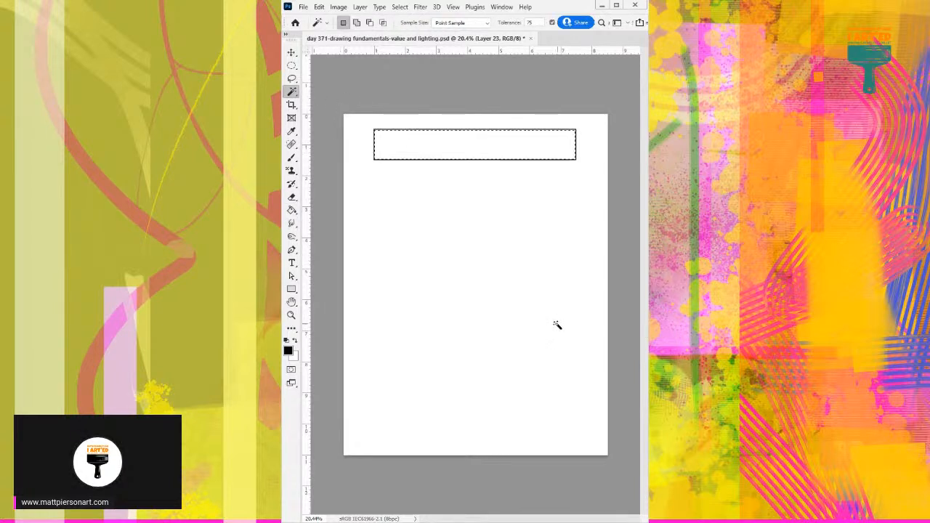
key(ctrl+shift+alt+n)
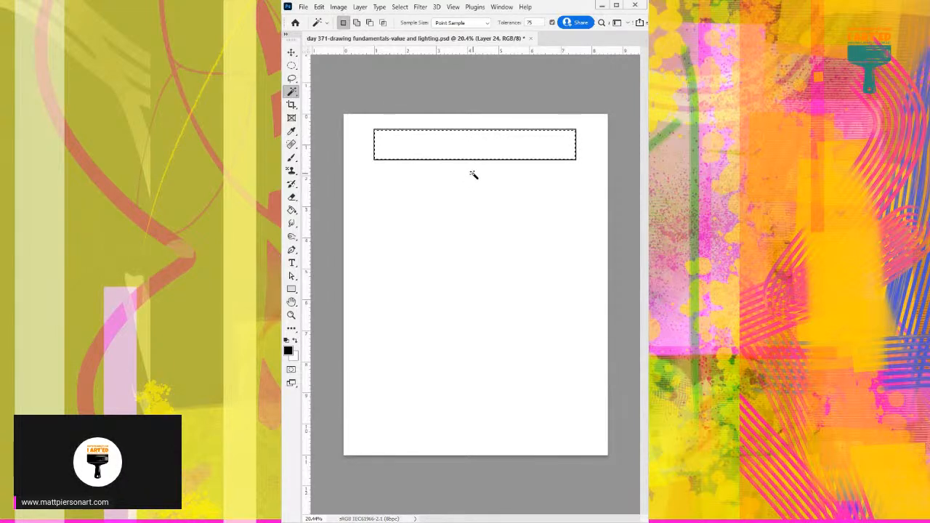
Try white as the Paint Bucket's foreground colour, clear the rectangle selection and restore black.
key(g)
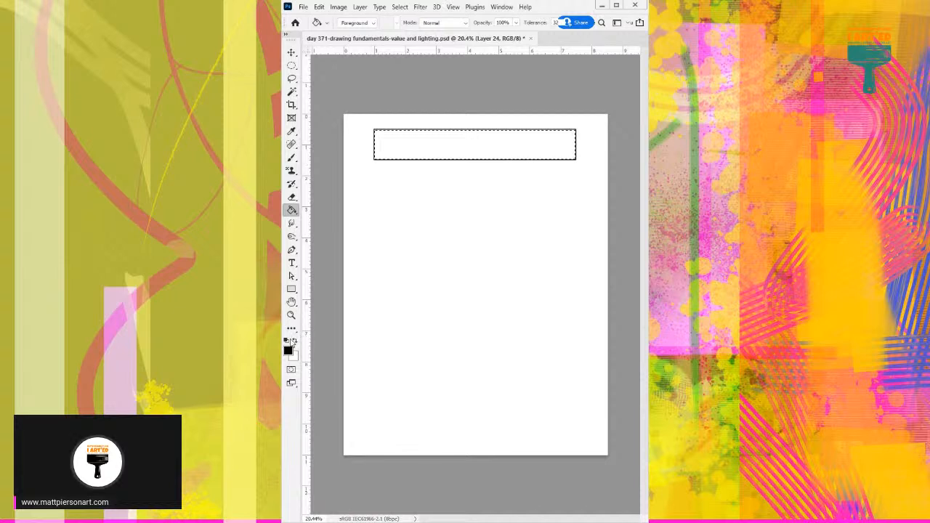
click(288, 350)
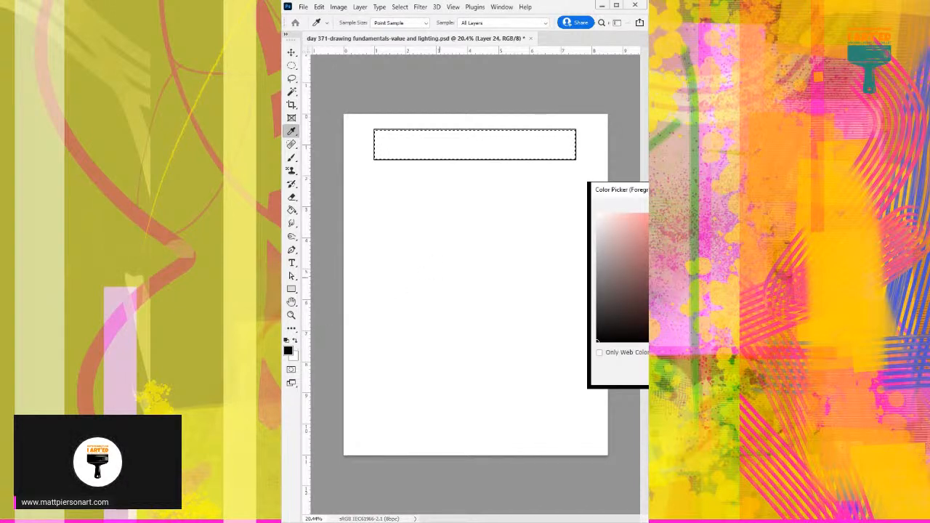
key(Return)
click(297, 341)
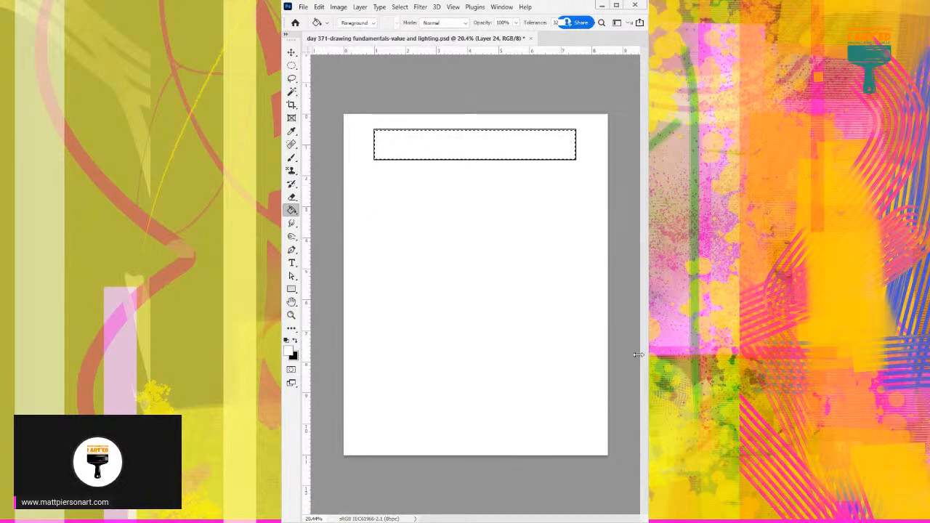
key(ctrl+d)
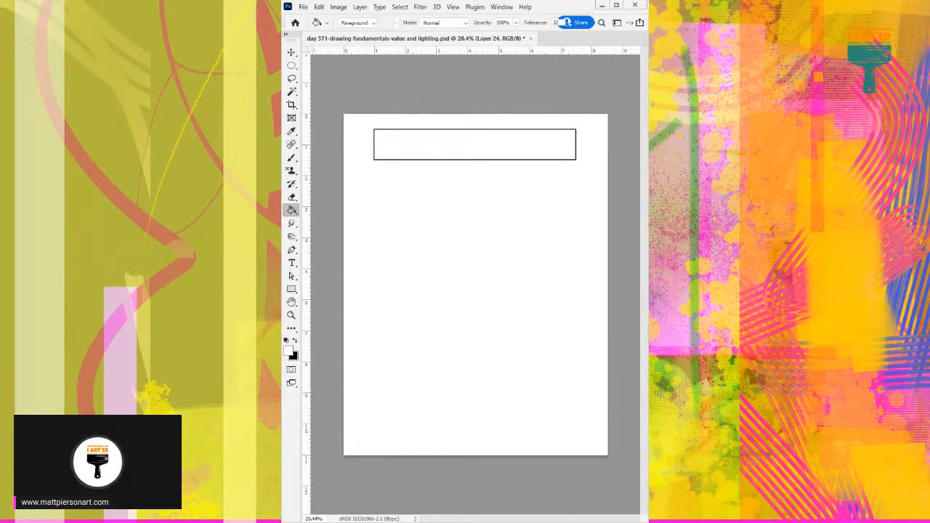
click(296, 341)
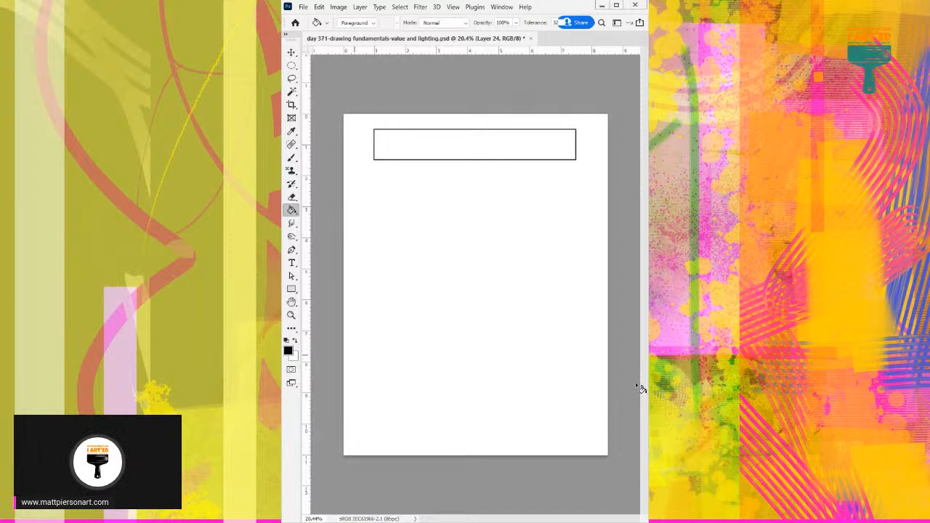
Switch to the Brush tool and enlarge the brush tip.
key(b)
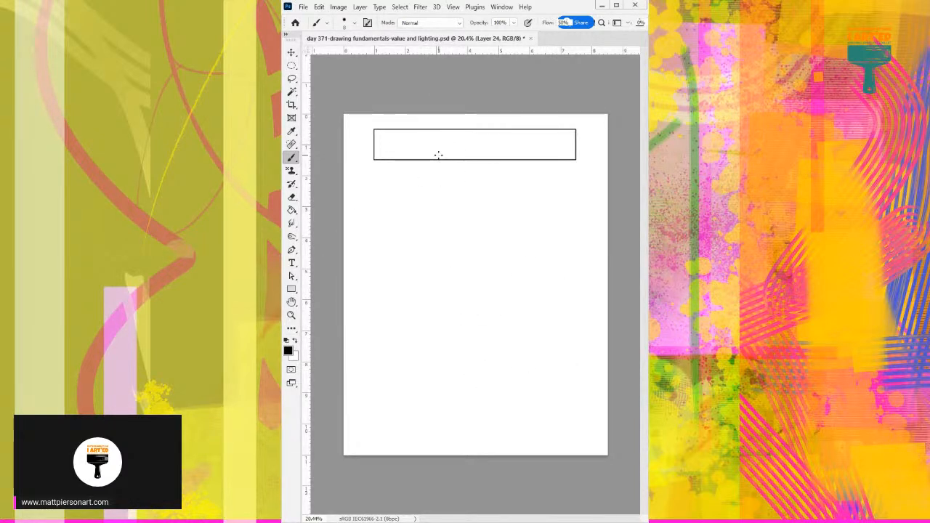
key(bracketright)
key(bracketright)
key(bracketright)
key(bracketright)
key(bracketright)
key(bracketright)
key(bracketright)
key(bracketright)
key(bracketright)
key(bracketright)
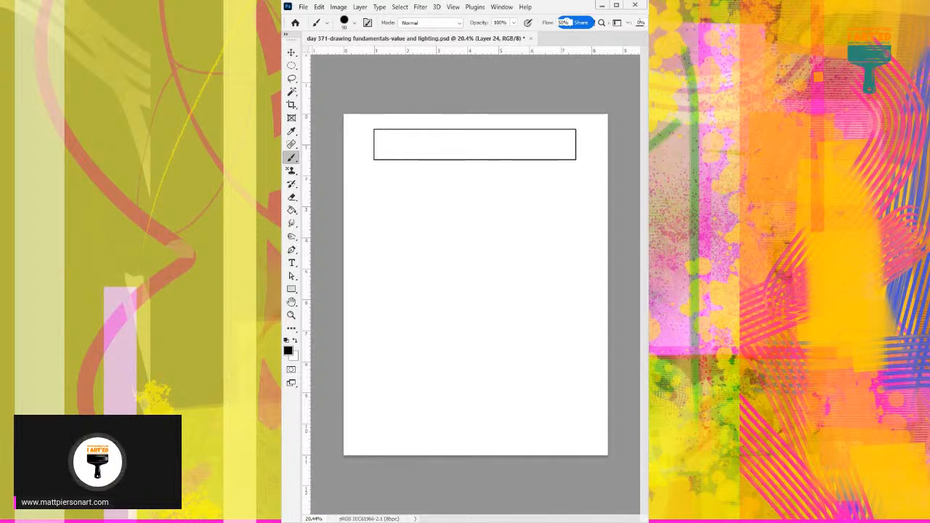
key(ctrl+z)
key(ctrl+shift+z)
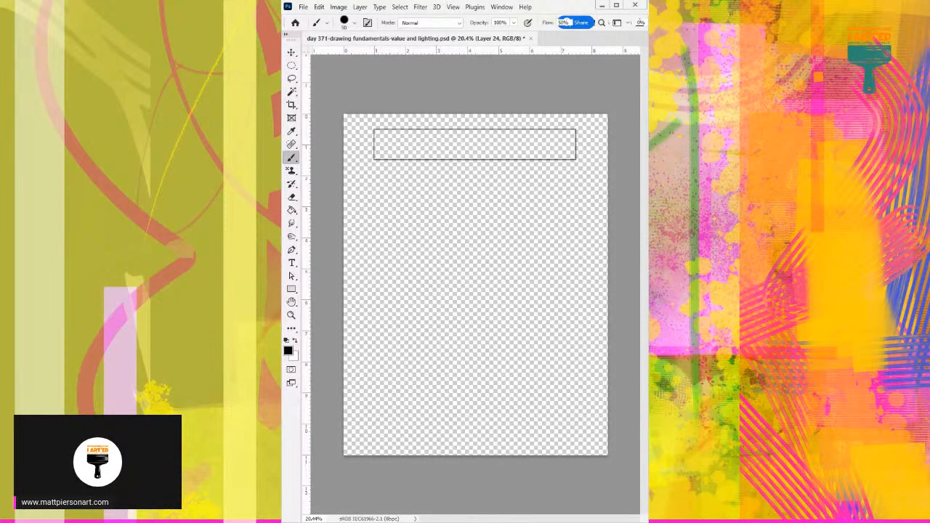
Try a thick black test stroke across the lower page, and undo back to before the extra layer was added.
drag(569, 337, 448, 327)
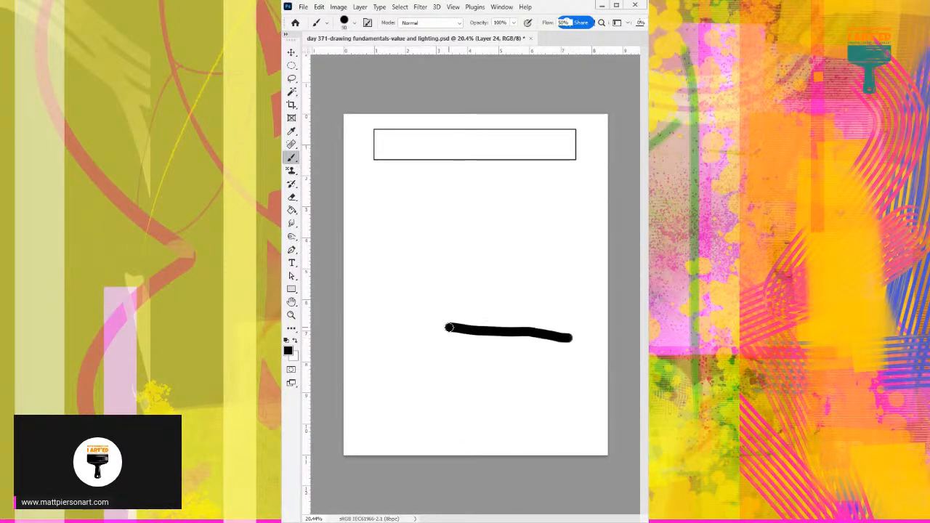
key(ctrl+z)
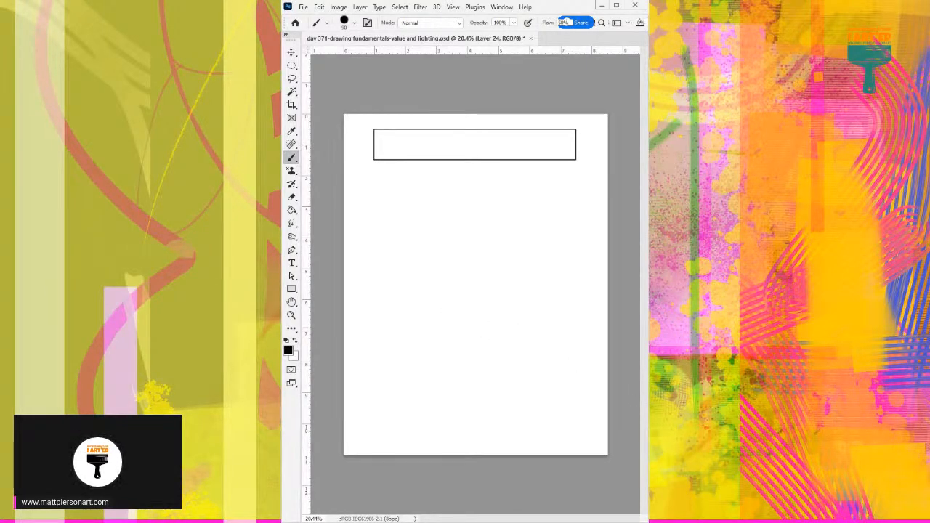
key(ctrl+z)
key(ctrl+shift+z)
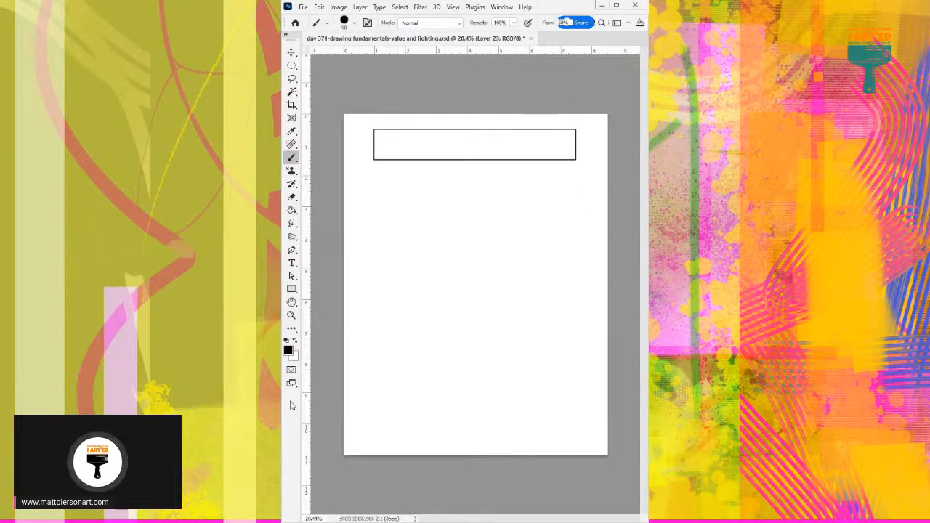
key(ctrl+z)
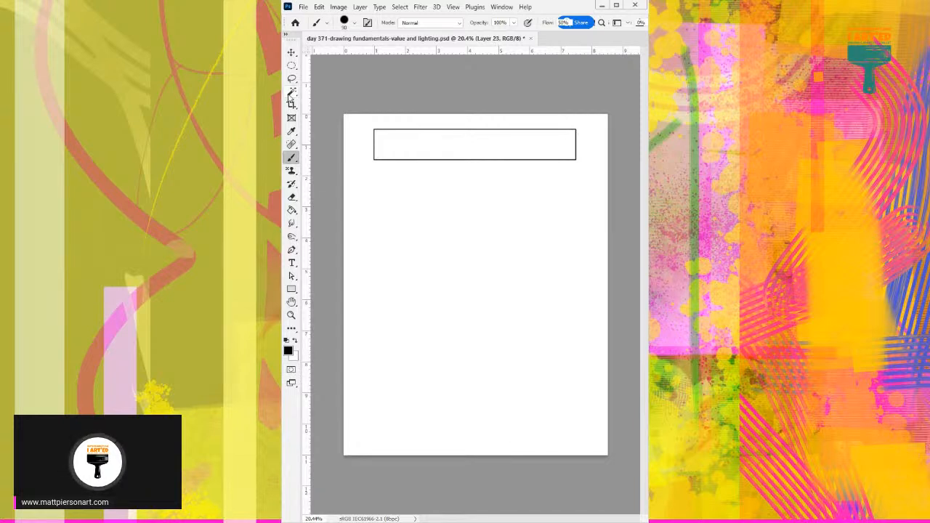
Select the interior of the outlined bar with the Magic Wand, add a new layer and choose the Paint Bucket.
click(292, 91)
click(417, 147)
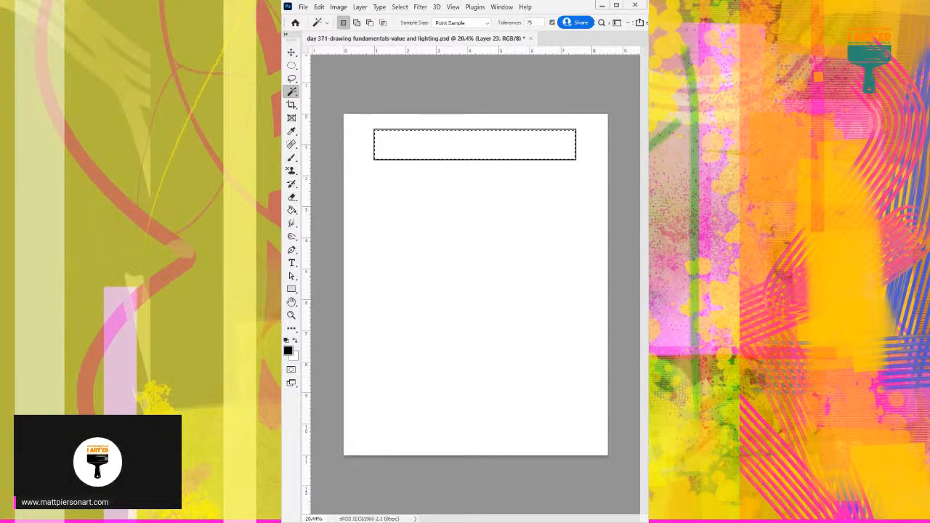
key(g)
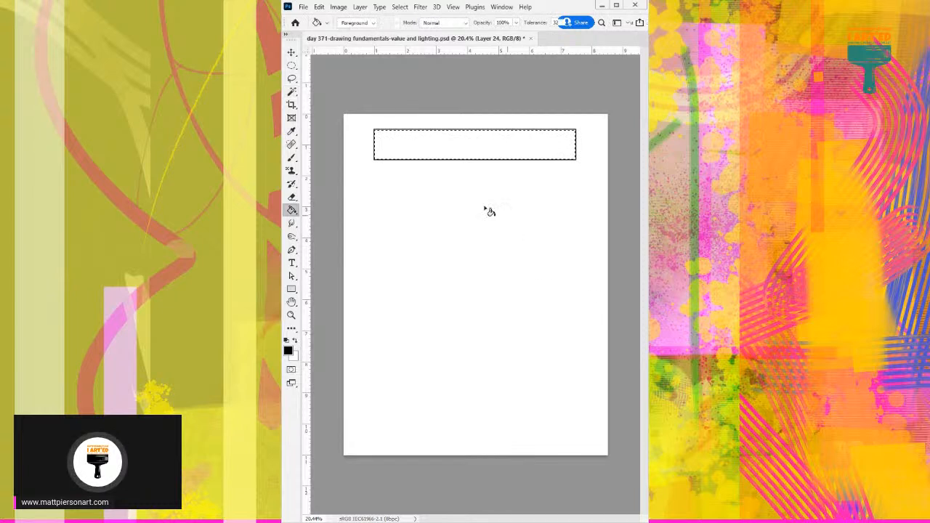
Switch to the Brush tool, trying white as the foreground colour before restoring black.
click(295, 343)
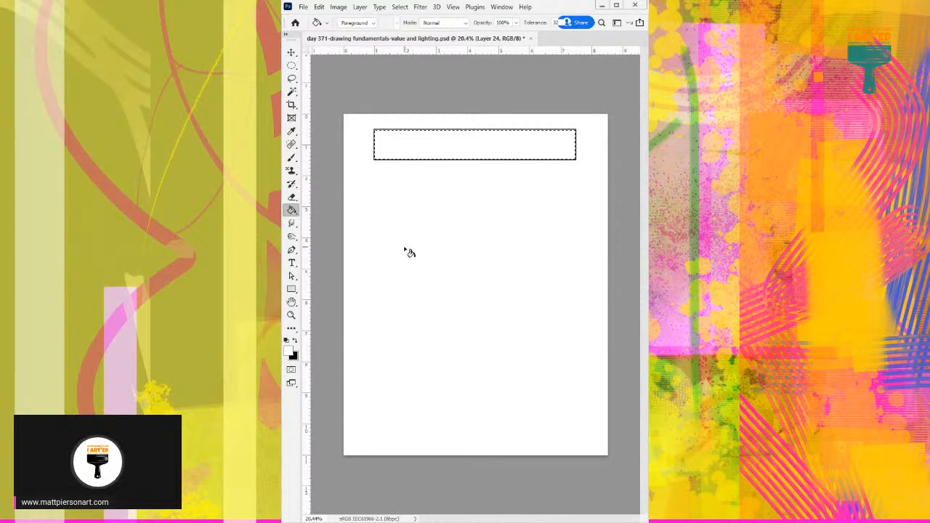
key(b)
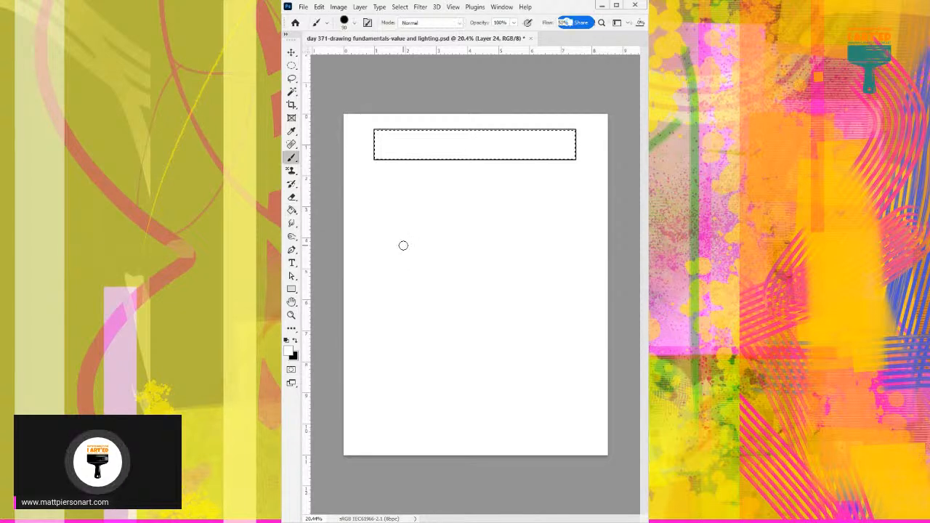
click(294, 341)
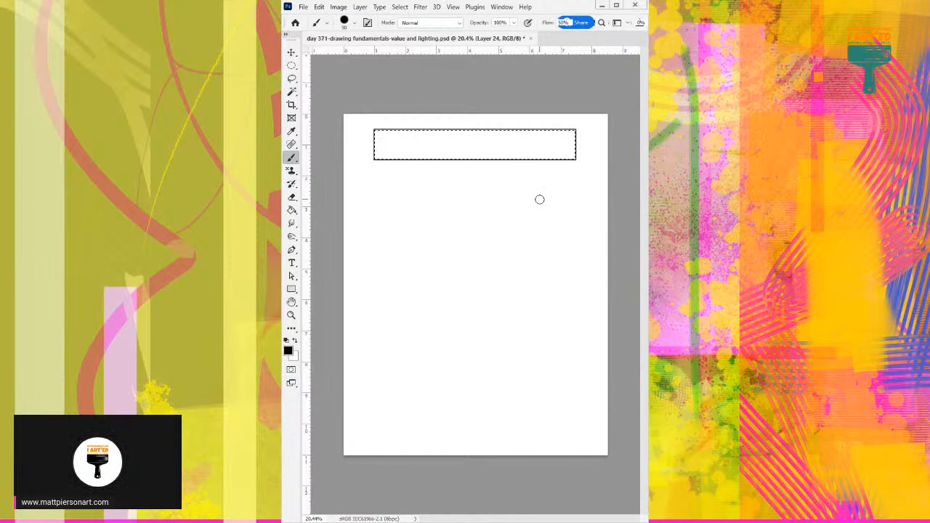
Paint a slanted black stroke across the selected bar interior and hide the selection edges while keeping the selection active.
drag(439, 116, 433, 161)
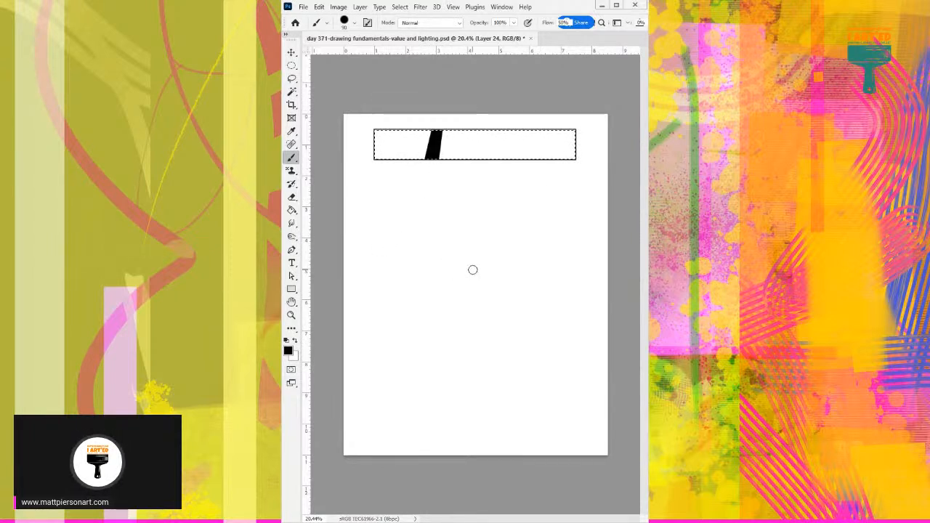
key(ctrl+d)
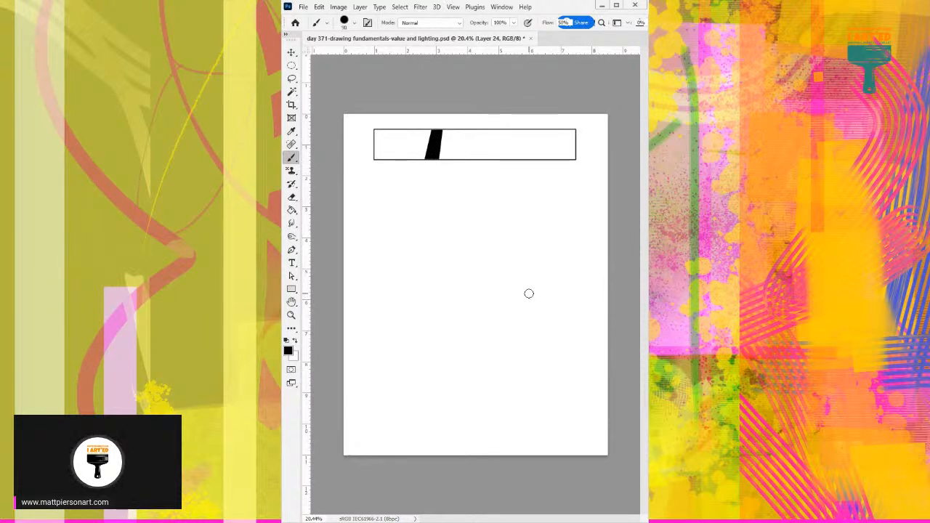
mouse_move(395, 250)
mouse_down()
mouse_move(423, 239)
mouse_move(432, 258)
mouse_move(399, 303)
mouse_up()
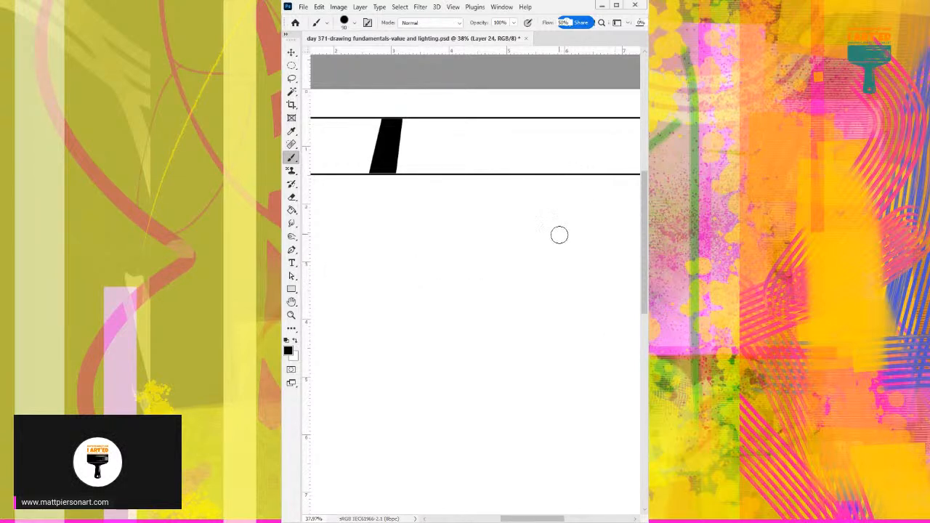
alt+scroll(498, 268, down, 2)
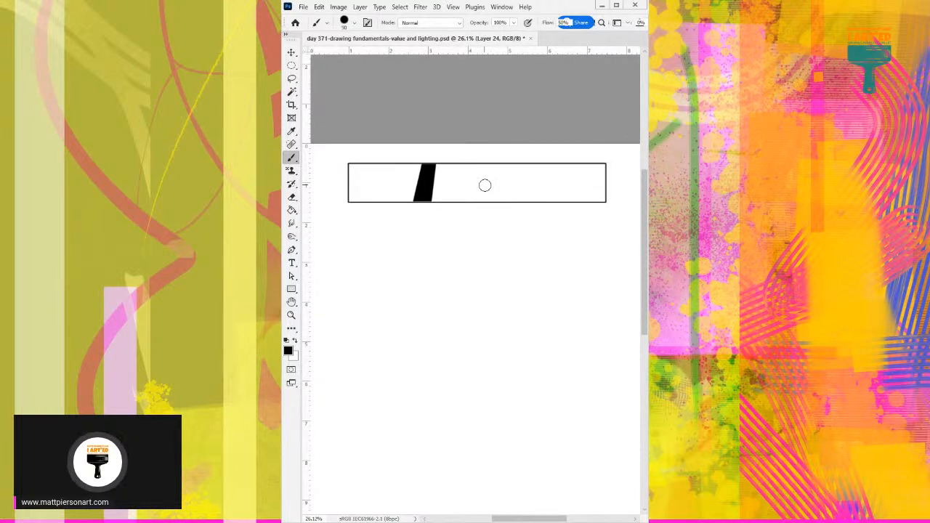
key(ctrl+h)
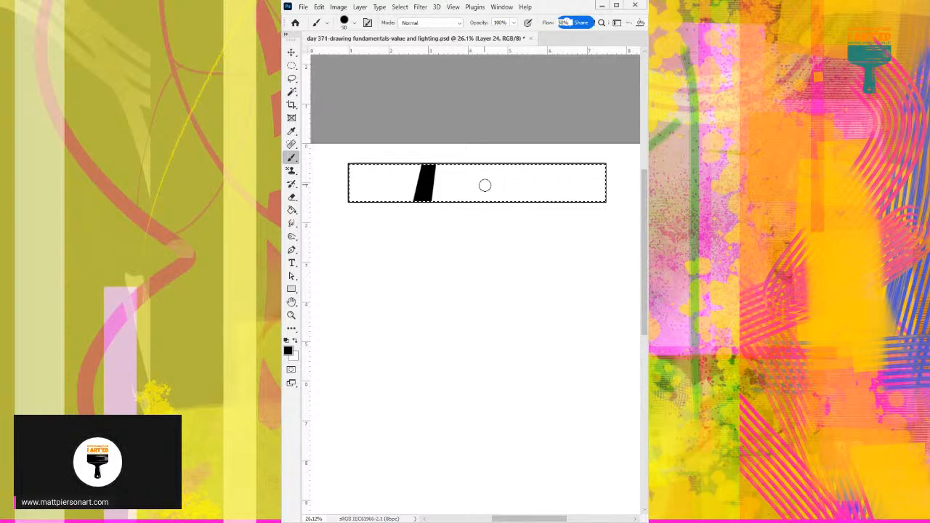
key(ctrl+d)
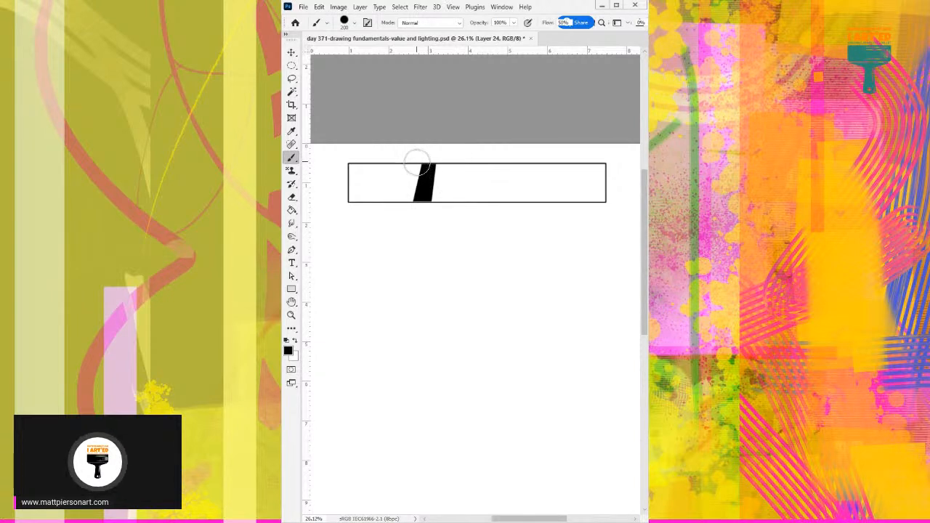
Brush a dark area along the left side of the slanted stroke with a 200-pixel tip, undoing and redoing strokes.
drag(418, 155, 416, 186)
key(ctrl+z)
key(ctrl+z)
key(ctrl+shift+z)
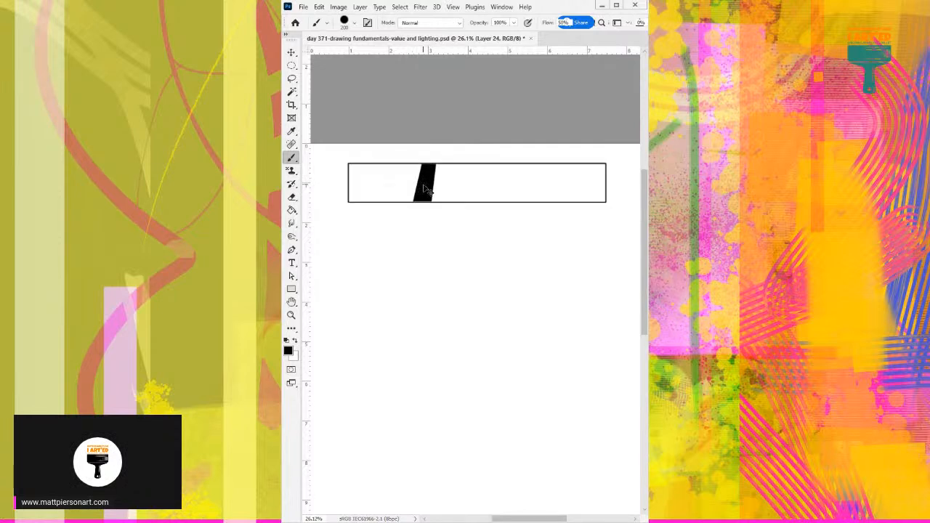
key(ctrl+shift+z)
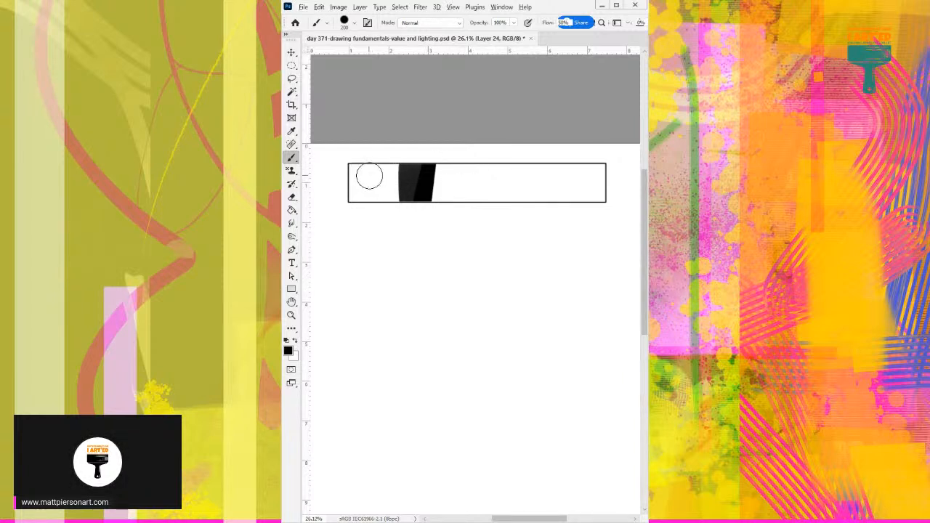
Enlarge the brush tip to 600 pixels and paint the bar solid black from its left end to about the middle.
key(bracketright)
key(bracketright)
key(bracketright)
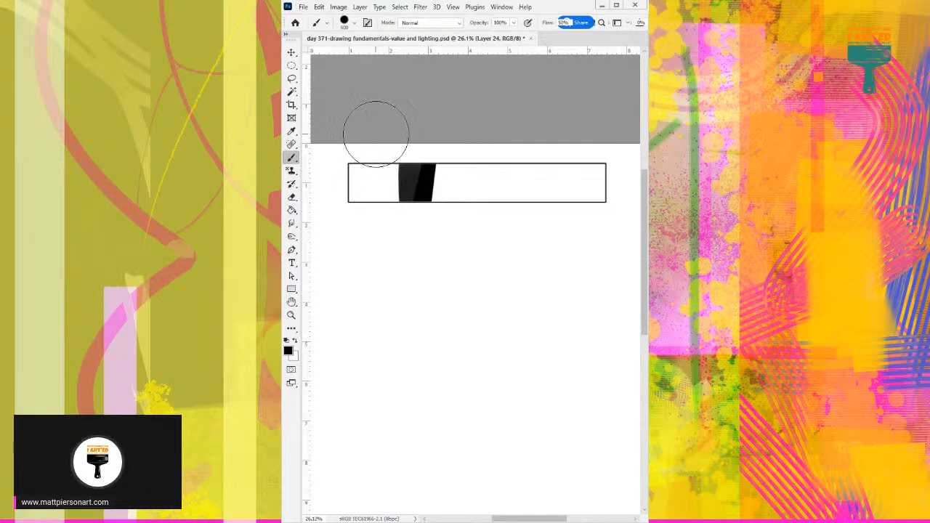
key(bracketright)
key(bracketright)
drag(411, 187, 385, 181)
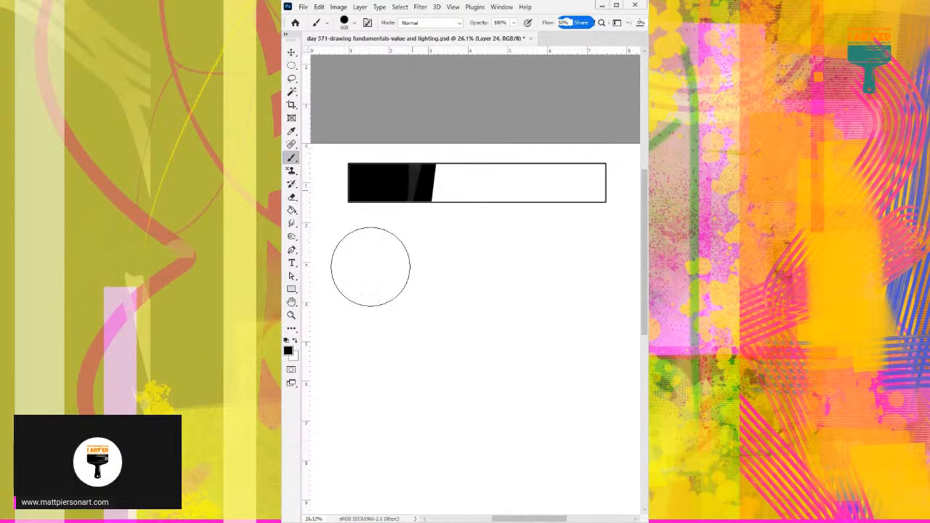
mouse_move(394, 228)
mouse_down()
mouse_move(405, 217)
mouse_move(436, 237)
mouse_move(432, 250)
mouse_up()
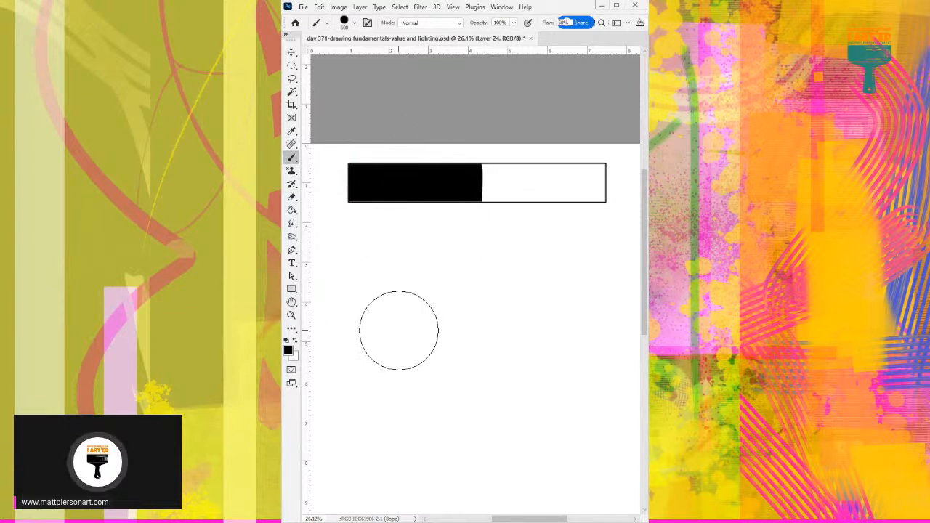
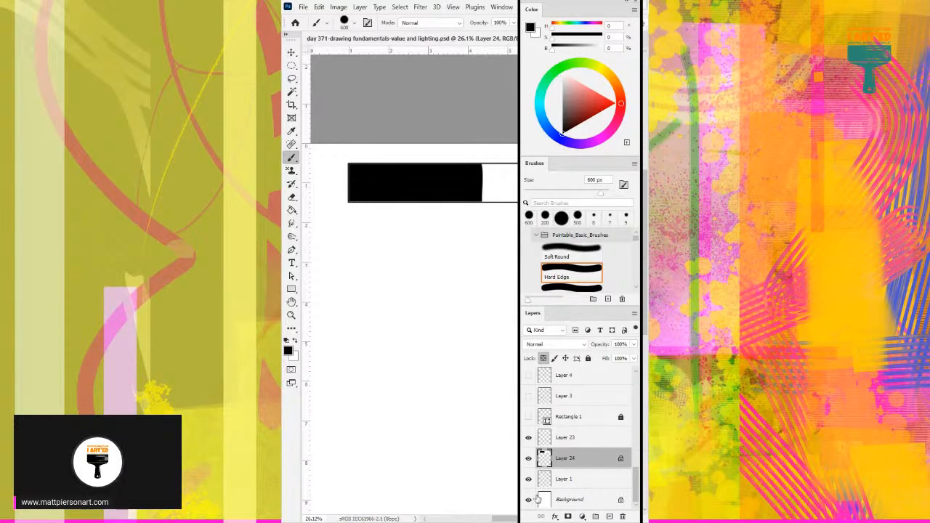
Hide and reshow the Background layer to check the bar's white fill, and move the floating panels off the canvas.
click(529, 500)
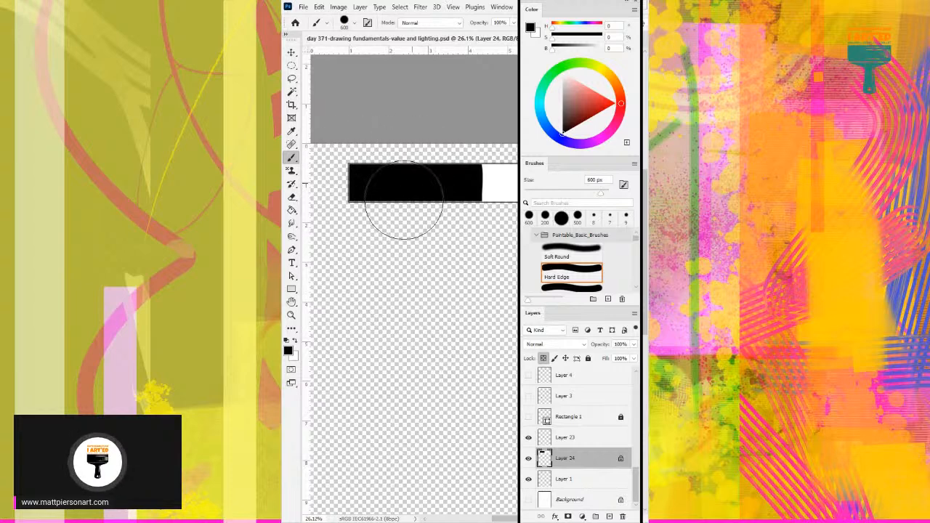
click(529, 501)
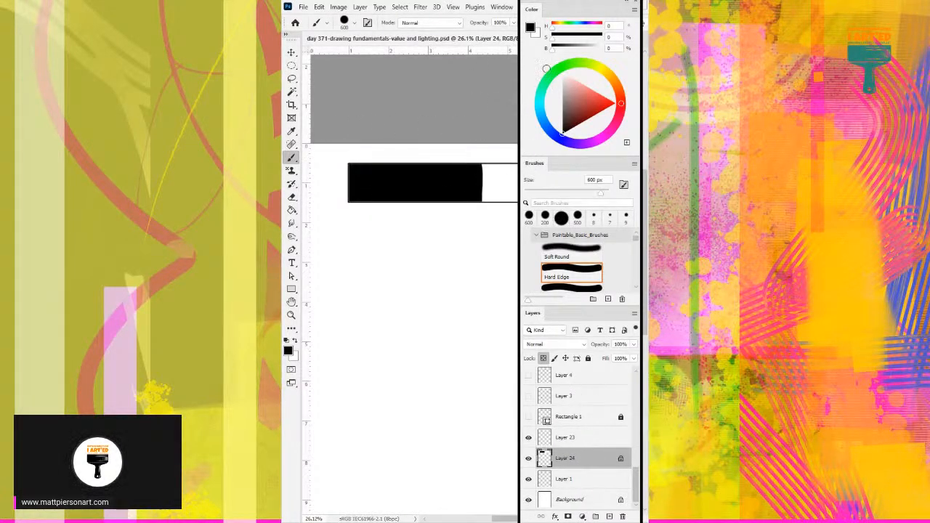
drag(580, 4, 713, 4)
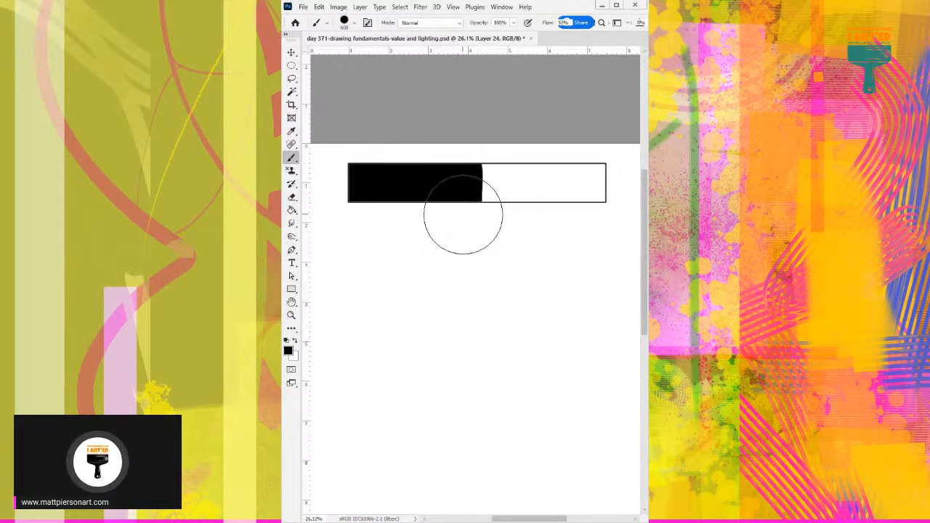
scroll(477, 175, up, 1)
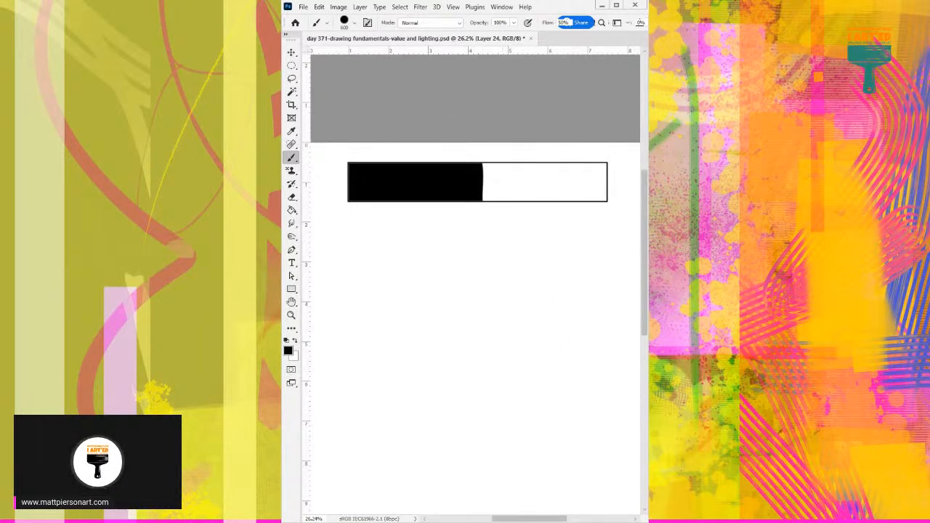
drag(643, 9, 559, 8)
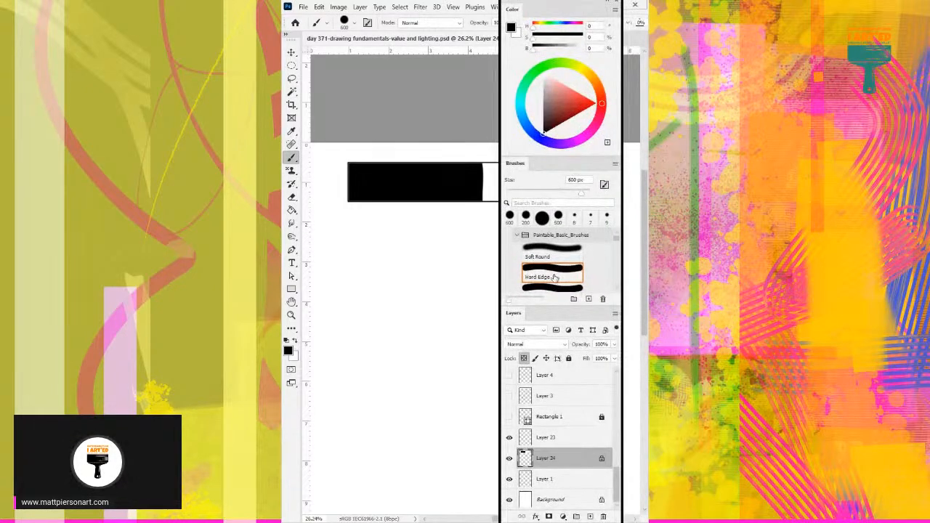
drag(579, 6, 685, 5)
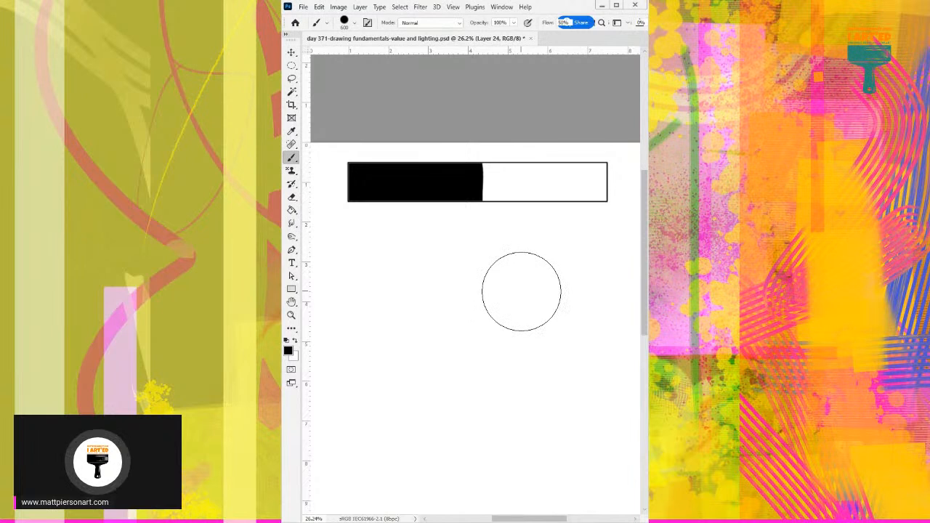
Undo a 600-pixel grey stroke beside the black area and paint a narrower mid-grey band there with a 400-pixel tip.
drag(498, 150, 508, 370)
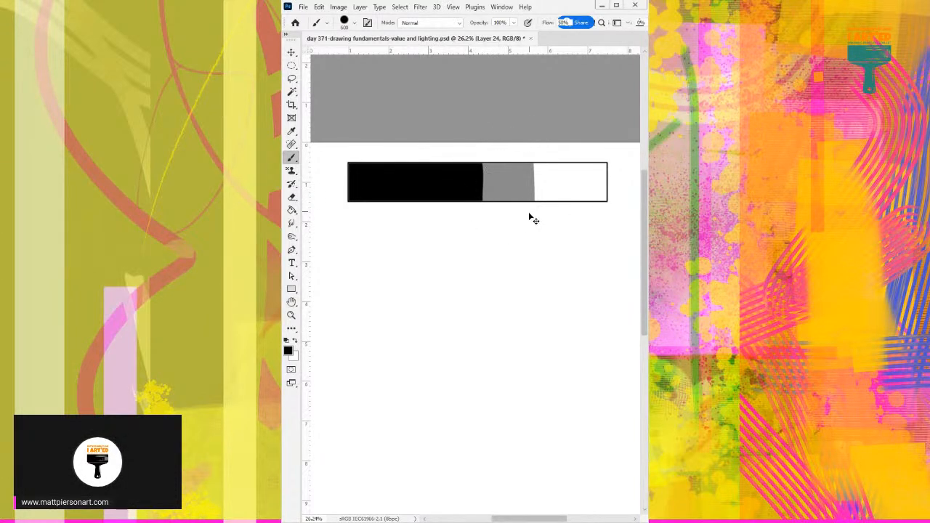
key(ctrl+z)
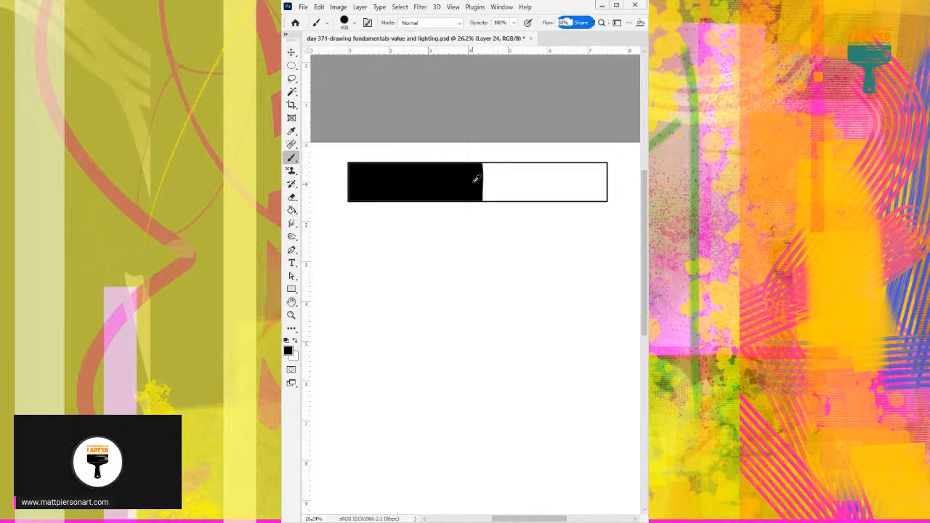
drag(480, 150, 480, 182)
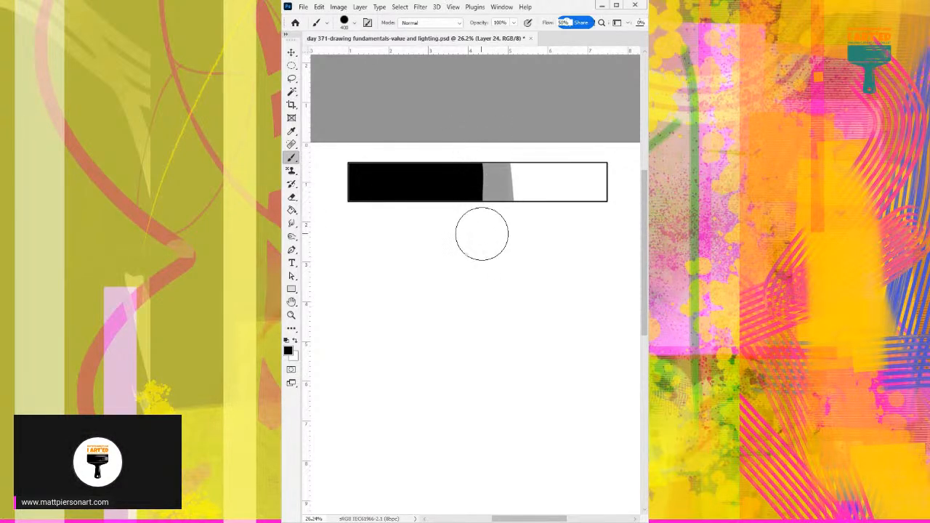
Sample each new grey and paint it over the black, stepping progressively darker bands toward the bar's left end.
alt+click(494, 182)
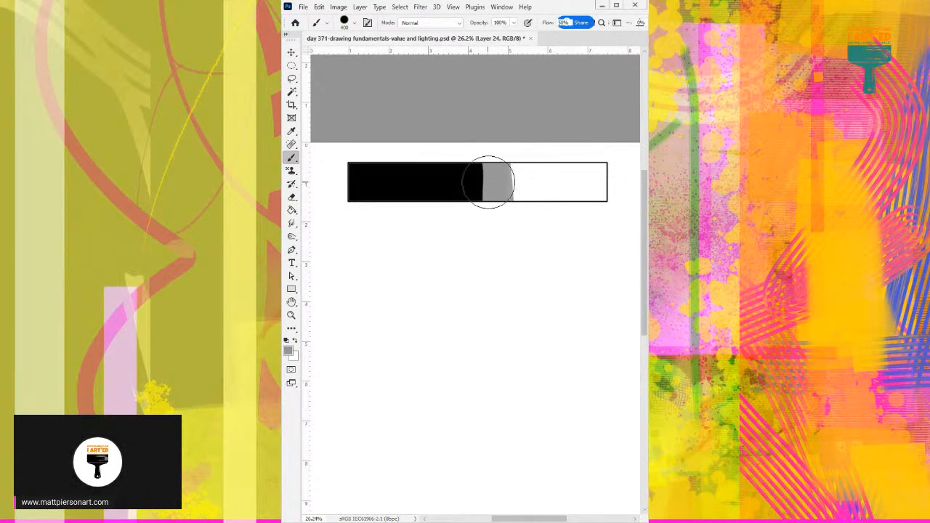
drag(488, 182, 475, 201)
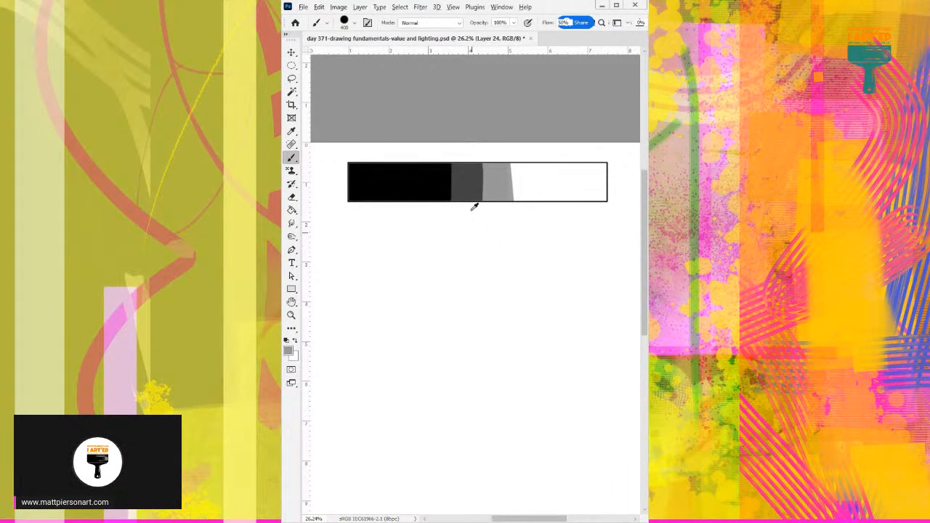
alt+click(465, 178)
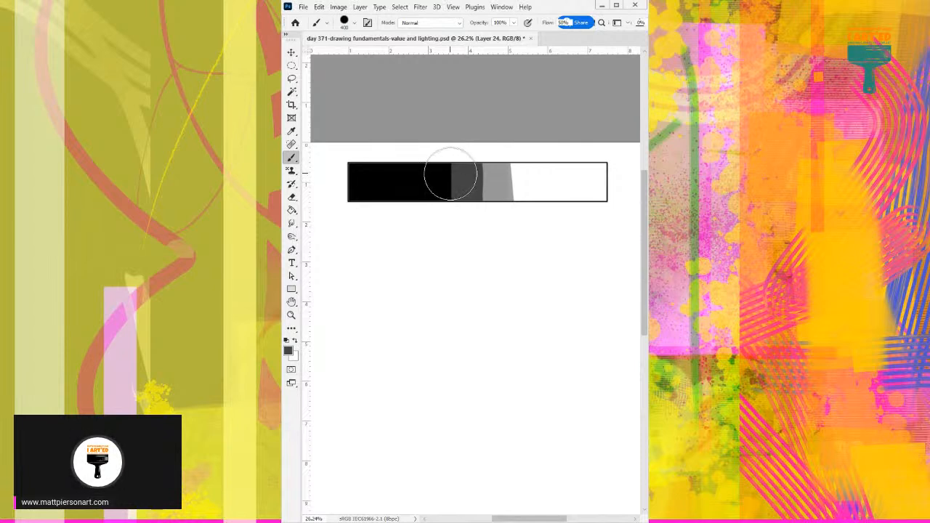
mouse_move(451, 146)
mouse_down()
mouse_move(454, 209)
mouse_move(449, 158)
mouse_up()
alt+click(437, 179)
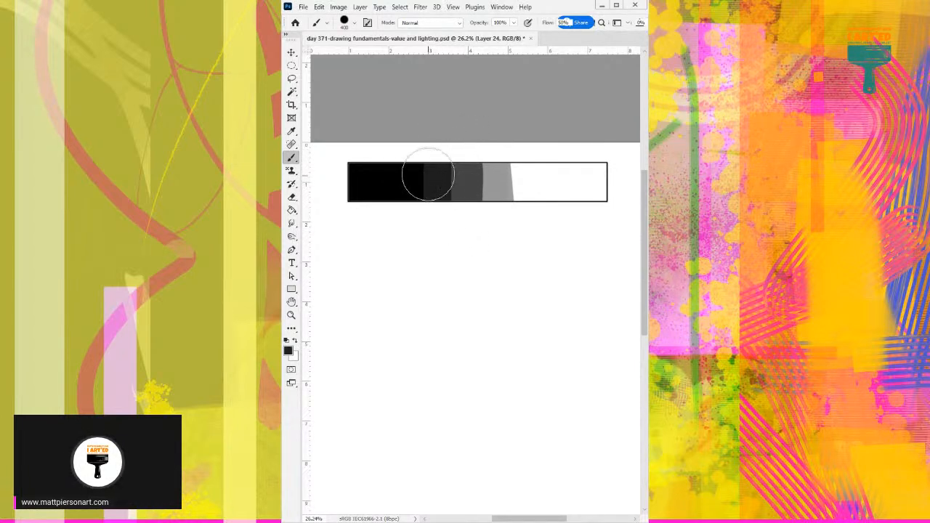
alt+click(414, 199)
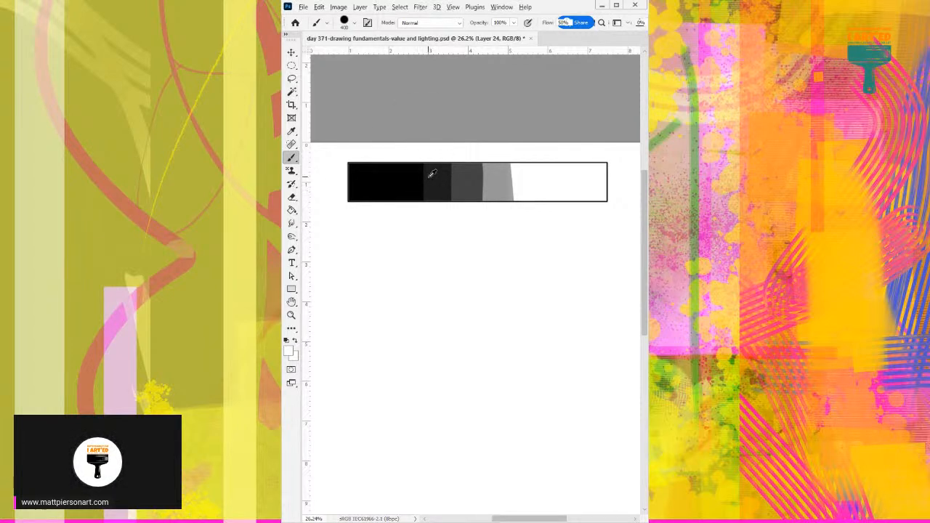
alt+click(434, 175)
drag(415, 160, 414, 224)
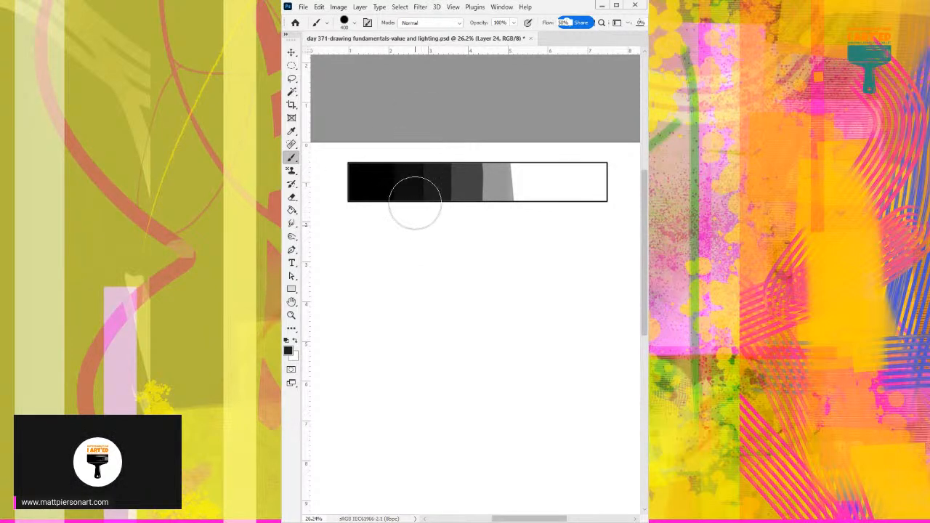
drag(396, 154, 395, 234)
Sample intermediate dark greys and overpaint the band borders across the bar's dark half with vertical strokes.
alt+click(468, 178)
drag(451, 163, 455, 211)
drag(431, 159, 427, 211)
alt+click(411, 179)
alt+click(401, 192)
drag(398, 145, 394, 218)
alt+click(407, 182)
drag(385, 162, 382, 215)
alt+click(445, 178)
drag(434, 161, 436, 214)
alt+click(465, 182)
alt+click(458, 228)
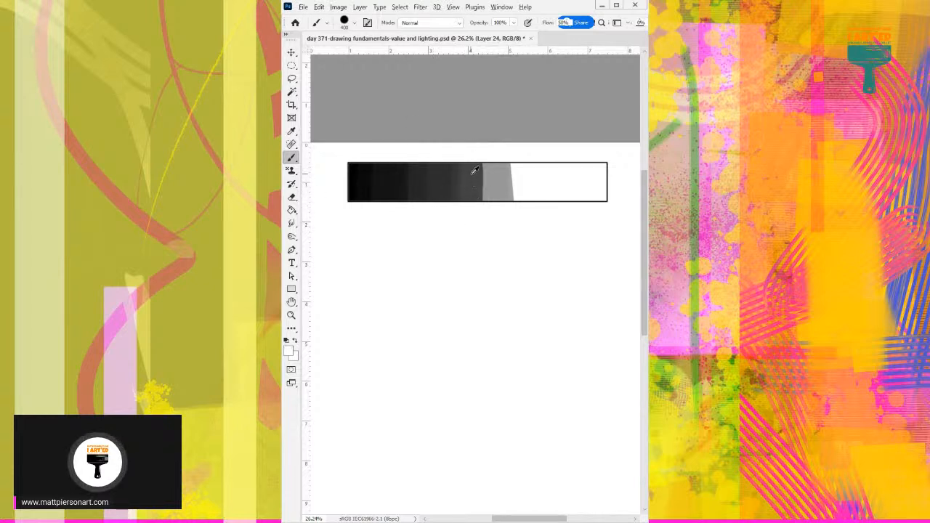
Darken the mid-grey band with a sampled dark grey and paint a lighter grey band beyond it into the white.
alt+click(486, 193)
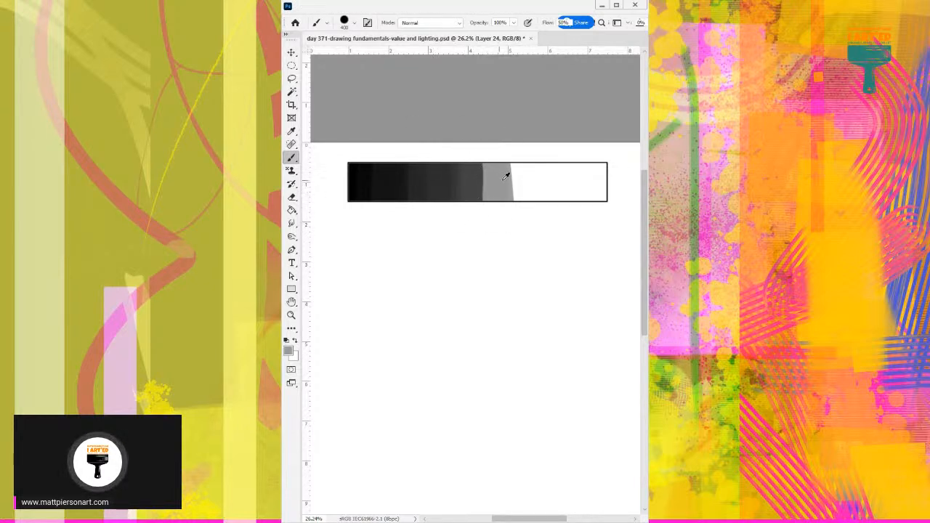
alt+click(483, 174)
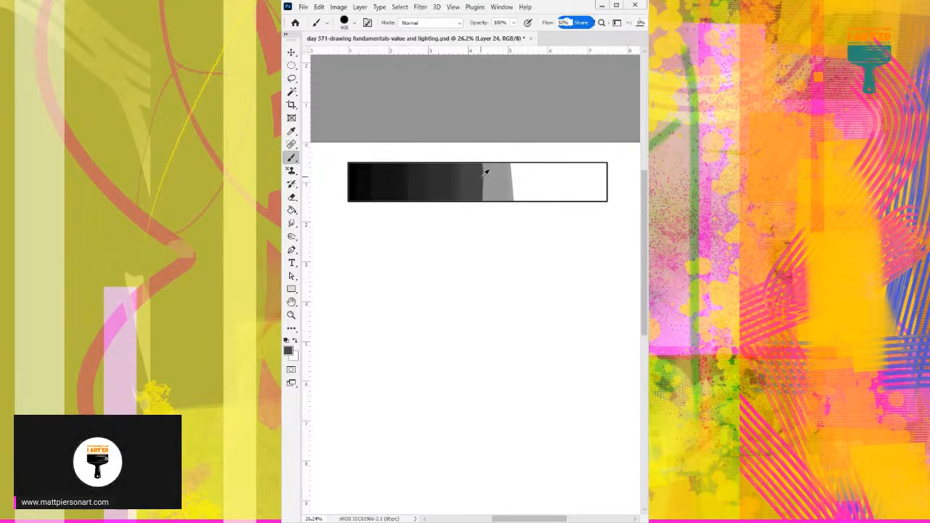
alt+click(505, 175)
drag(508, 170, 508, 220)
Sample and paint progressively lighter grey bands across the white area toward the bar's right end.
alt+click(521, 182)
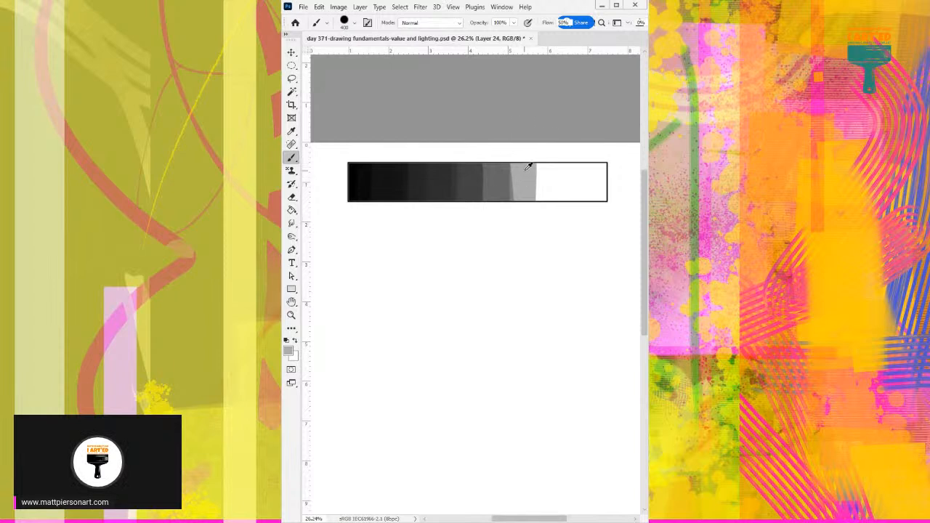
drag(527, 174, 525, 230)
alt+click(548, 167)
drag(548, 173, 548, 214)
alt+click(573, 190)
drag(567, 156, 570, 228)
alt+click(583, 183)
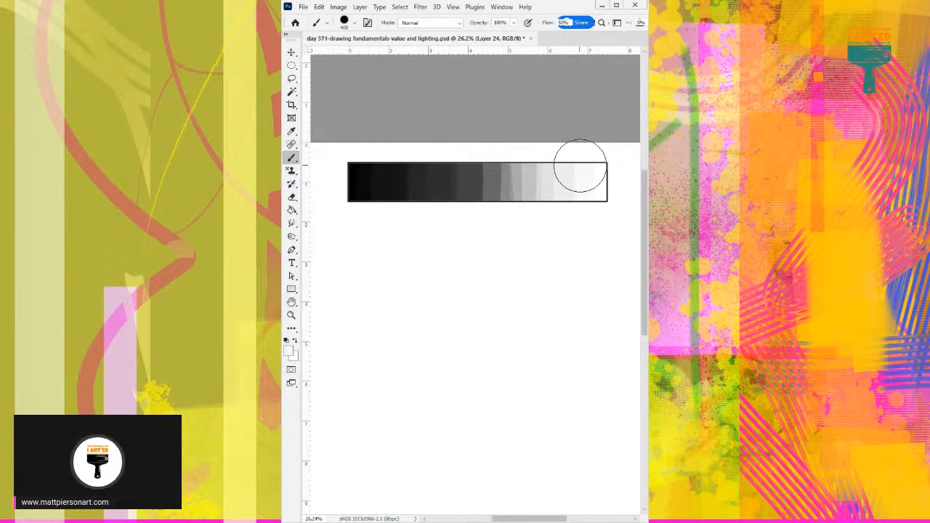
Reduce the brush tip to 200 pixels and blend the hard transition between dark and mid greys at the bar's middle.
key(bracketleft)
key(bracketleft)
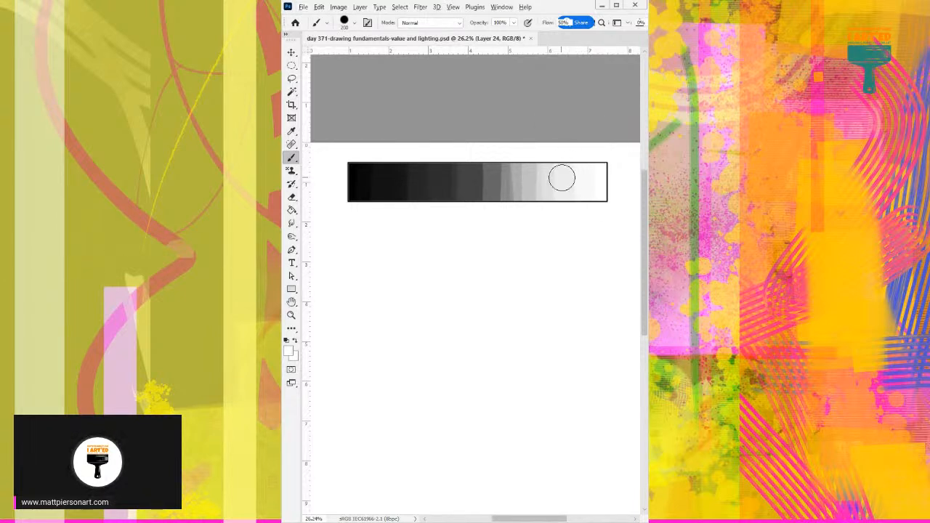
alt+click(437, 180)
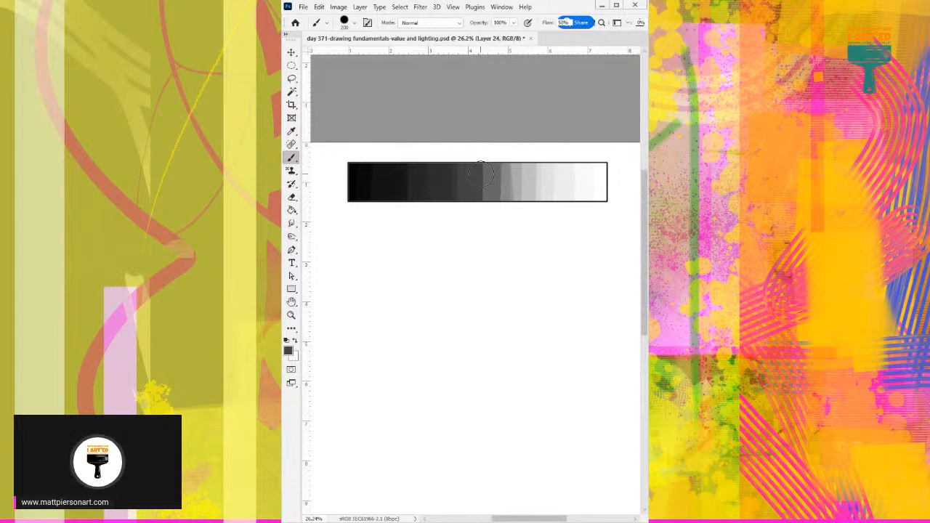
alt+click(481, 234)
alt+click(482, 178)
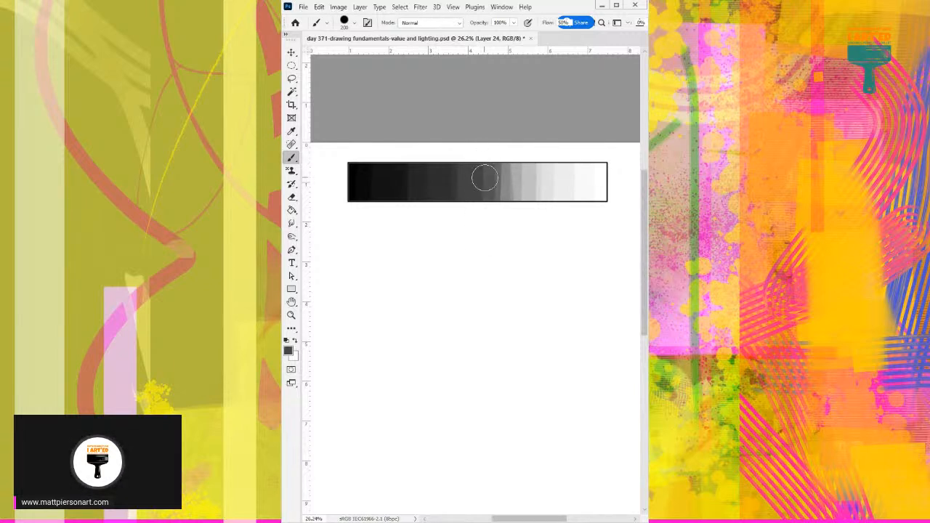
alt+click(513, 179)
alt+click(496, 174)
alt+click(502, 191)
alt+click(495, 175)
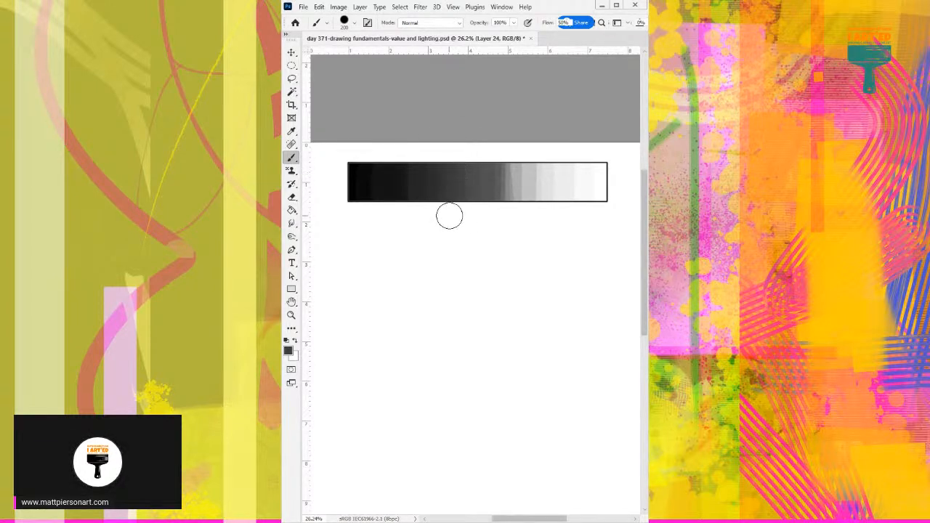
Sample neighbouring dark greys and smooth the bands left of the bar's middle with narrow strokes.
drag(420, 212, 464, 179)
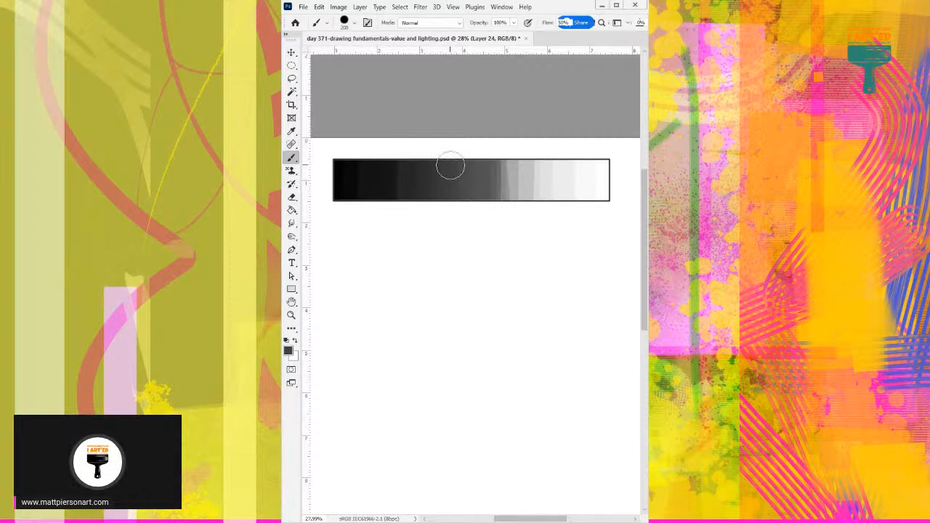
alt+click(441, 174)
alt+click(429, 172)
alt+click(414, 165)
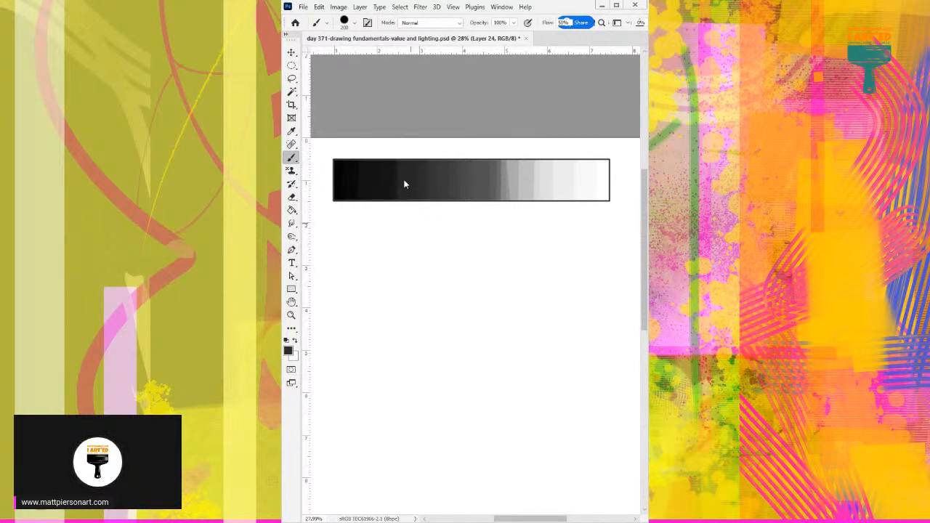
alt+click(404, 164)
alt+click(395, 172)
Soften the border between the near-black and dark-grey bands with vertical strokes of sampled in-between greys.
alt+click(432, 151)
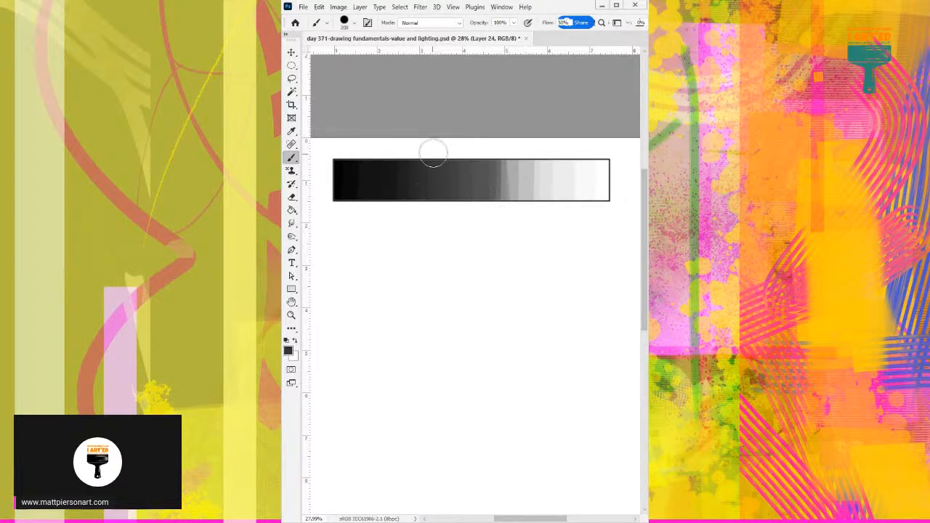
alt+click(421, 189)
alt+click(422, 172)
drag(418, 162, 417, 206)
alt+click(417, 205)
alt+click(413, 172)
drag(410, 152, 409, 211)
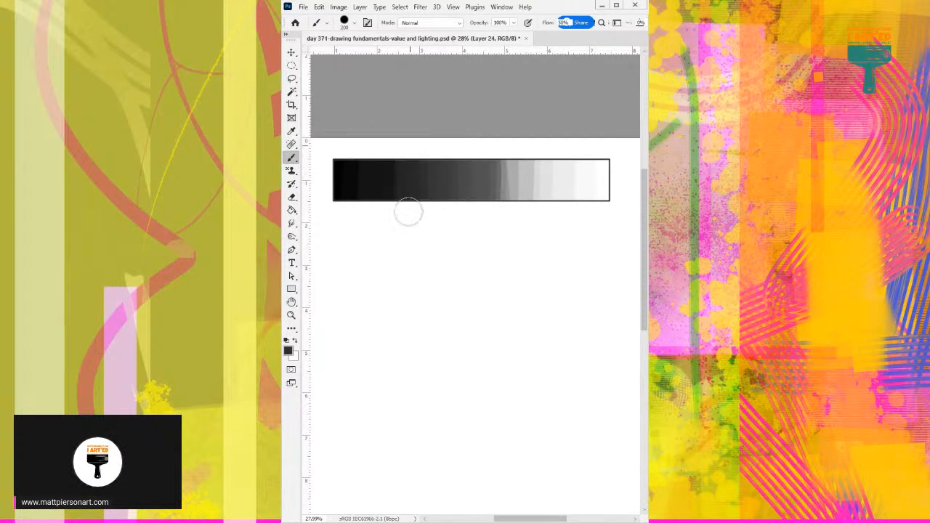
Overpaint the dark-to-mid-grey edge just past the bar's middle with sampled mid greys to add intermediate bands.
alt+click(462, 177)
drag(463, 155, 463, 222)
alt+click(509, 169)
alt+click(506, 163)
alt+click(507, 173)
drag(498, 218, 497, 153)
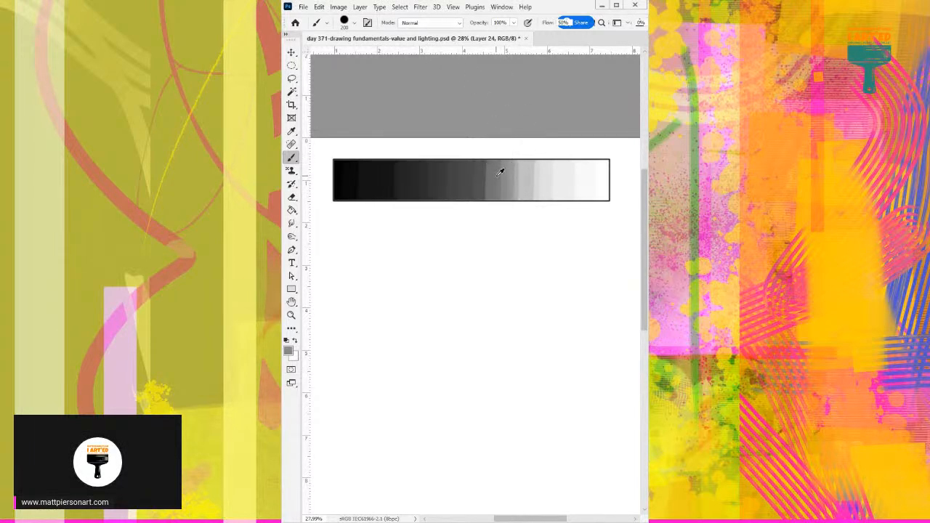
drag(489, 156, 481, 226)
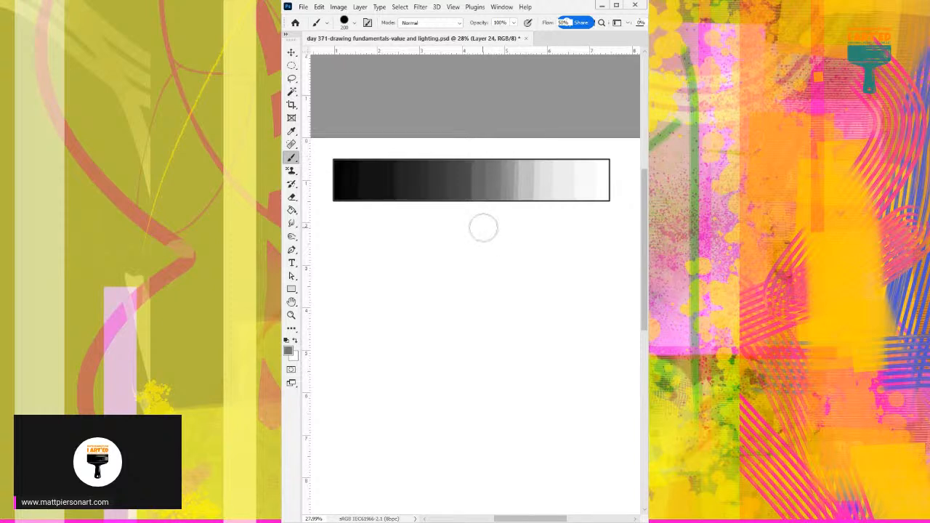
Carry sampled mid greys leftward over the adjoining dark bands to make the central darkening more gradual.
alt+click(483, 173)
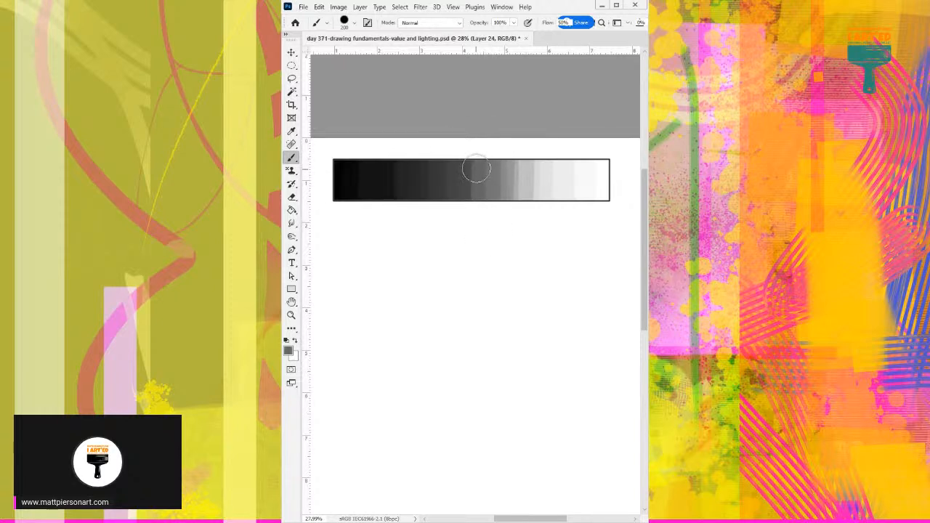
drag(476, 168, 466, 231)
alt+click(466, 184)
alt+click(458, 191)
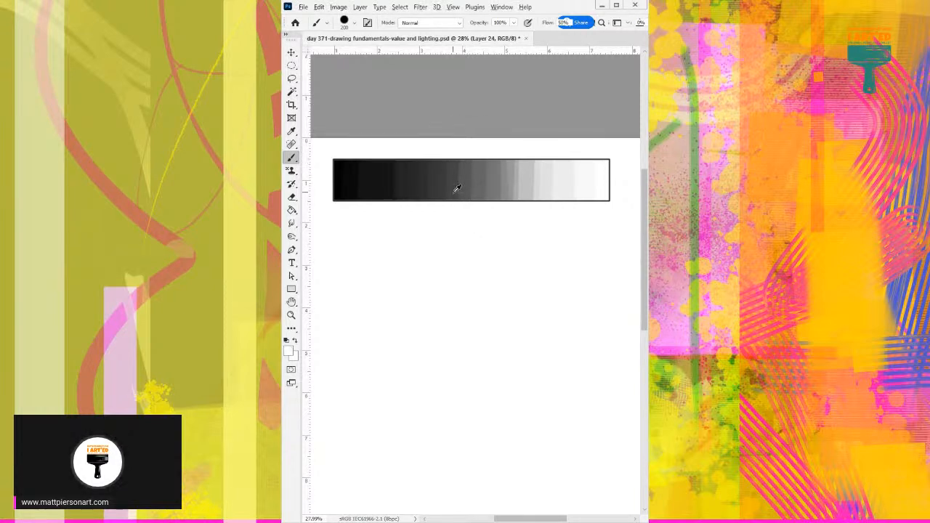
alt+click(458, 176)
Sample lighter mid greys and blend the mid-grey bands toward the abrupt light-grey border.
alt+click(493, 165)
alt+click(515, 172)
alt+click(513, 167)
alt+click(522, 187)
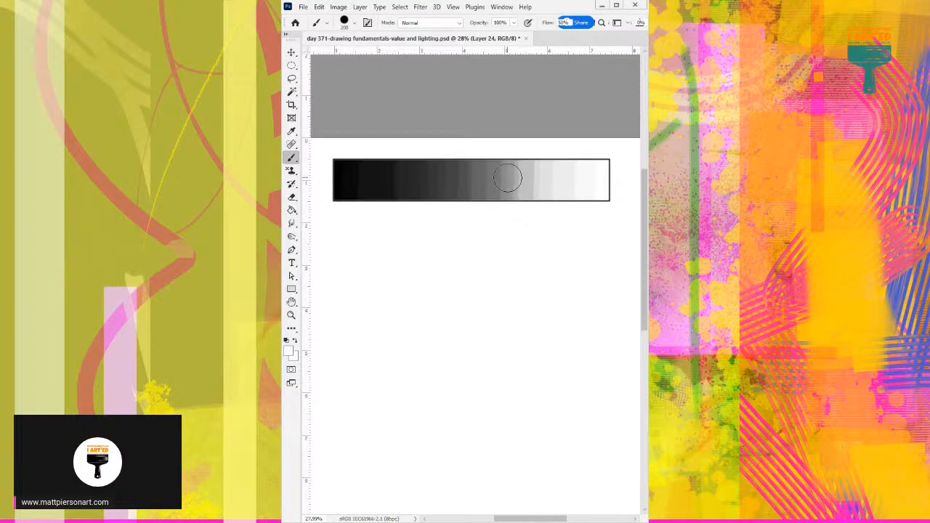
alt+click(512, 164)
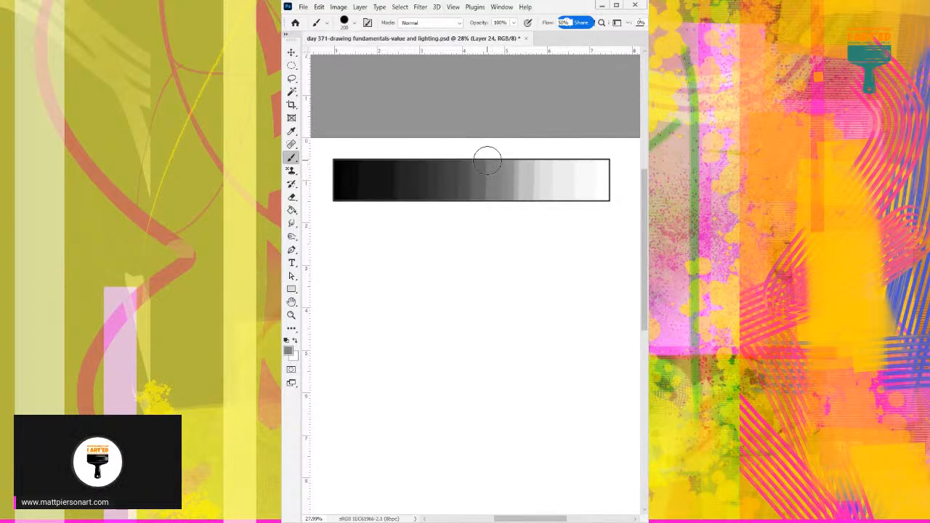
Blend the light-grey bands toward white by overpainting their borders with sampled light greys.
alt+click(526, 174)
alt+click(539, 172)
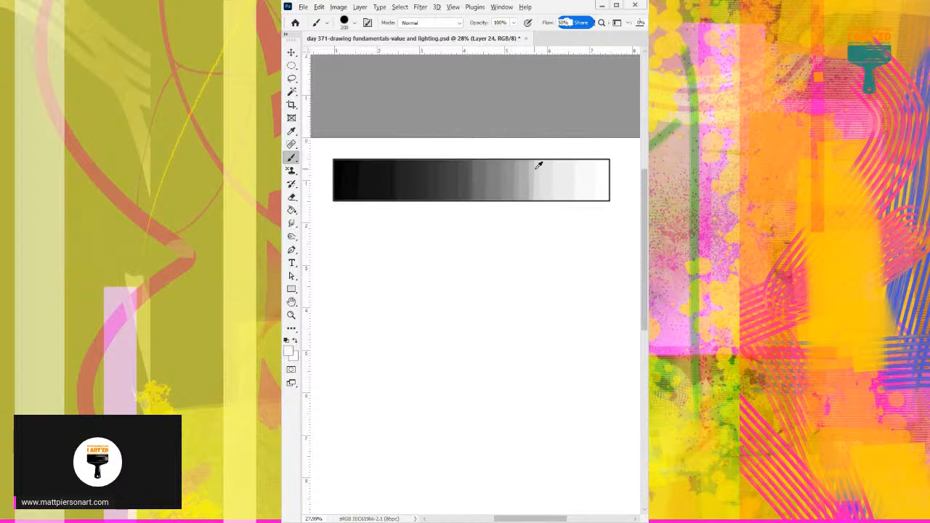
alt+click(528, 171)
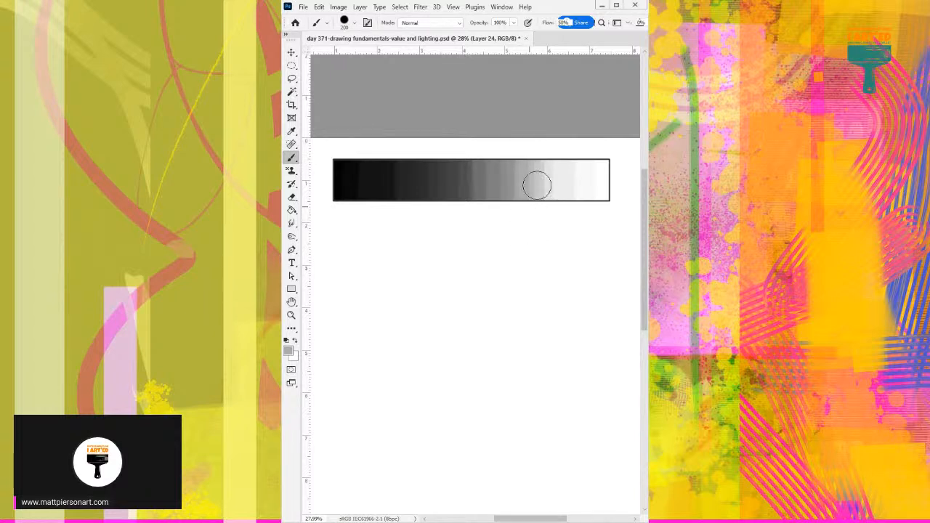
alt+click(540, 170)
alt+click(557, 185)
alt+click(544, 172)
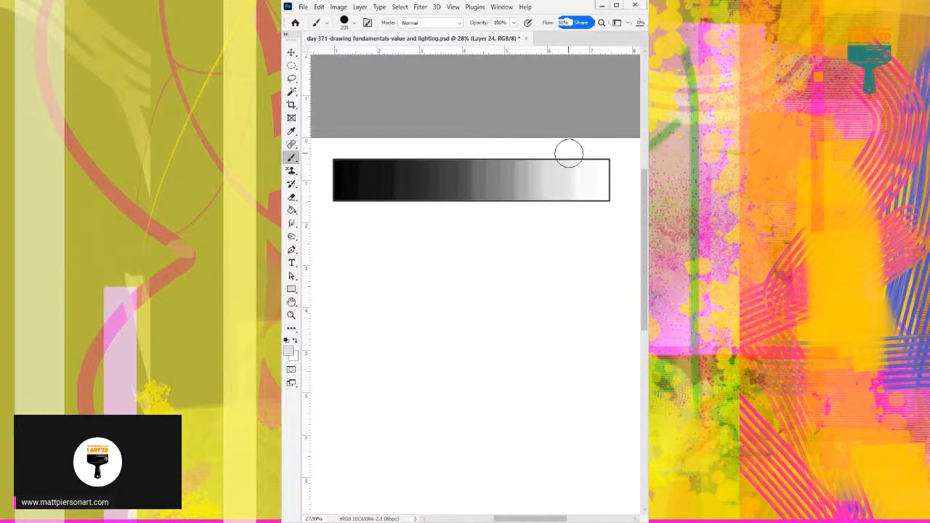
Overpaint the border between the palest grey and white with sampled near-white tones using the soft brush.
alt+click(571, 149)
alt+click(574, 172)
drag(575, 177, 574, 215)
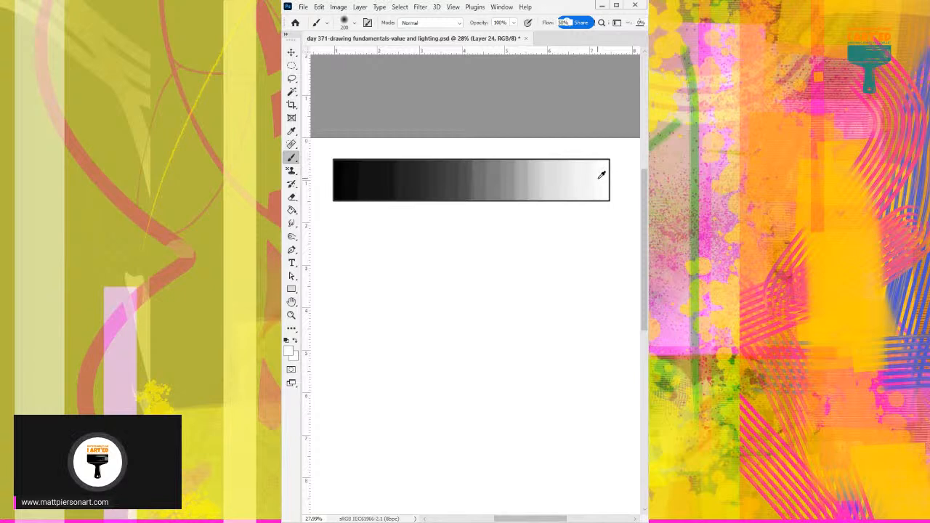
Reduce the soft brush to 175 px and blend the abrupt border between the mid-grey and light-grey bands.
key(bracketleft)
key(bracketleft)
key(bracketleft)
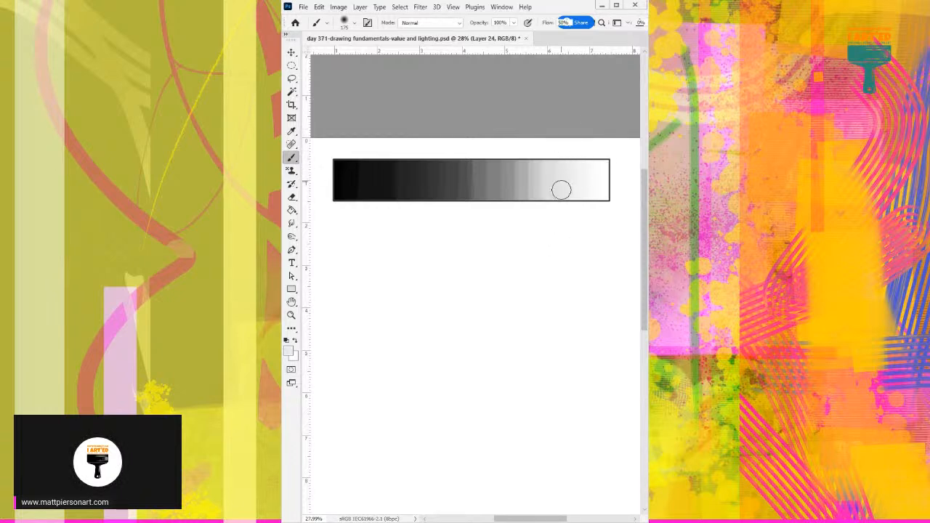
alt+click(548, 178)
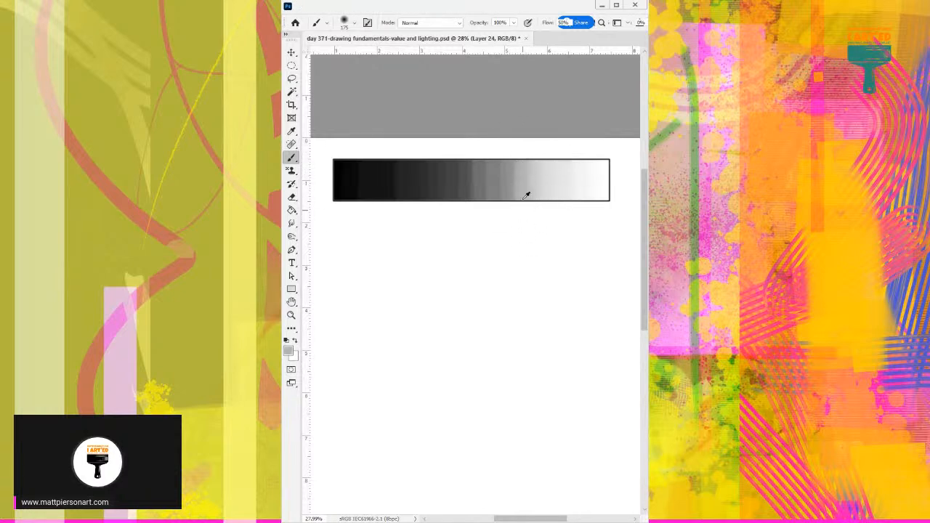
alt+click(526, 172)
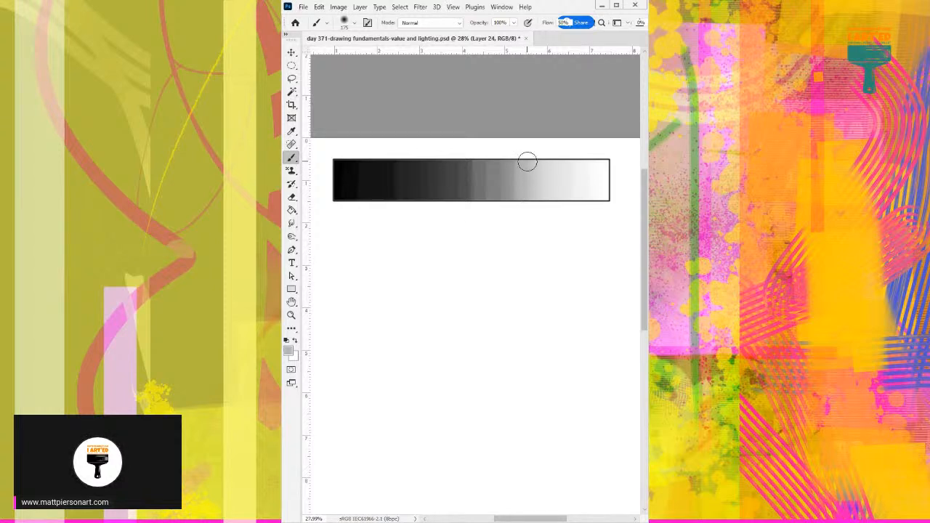
alt+click(531, 165)
alt+click(533, 165)
Smooth the pale-grey bands toward the white end with sampled light tones.
alt+click(550, 165)
alt+click(563, 174)
alt+click(578, 175)
alt+click(570, 152)
alt+click(577, 177)
Sample mid greys and blend the band borders just right of the bar's middle.
alt+click(515, 170)
alt+click(517, 191)
alt+click(516, 203)
alt+click(519, 180)
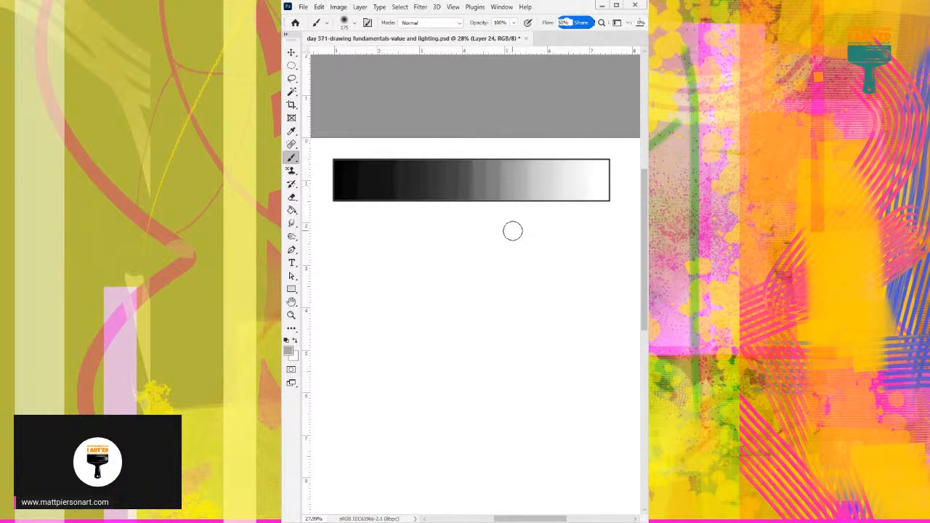
alt+click(503, 168)
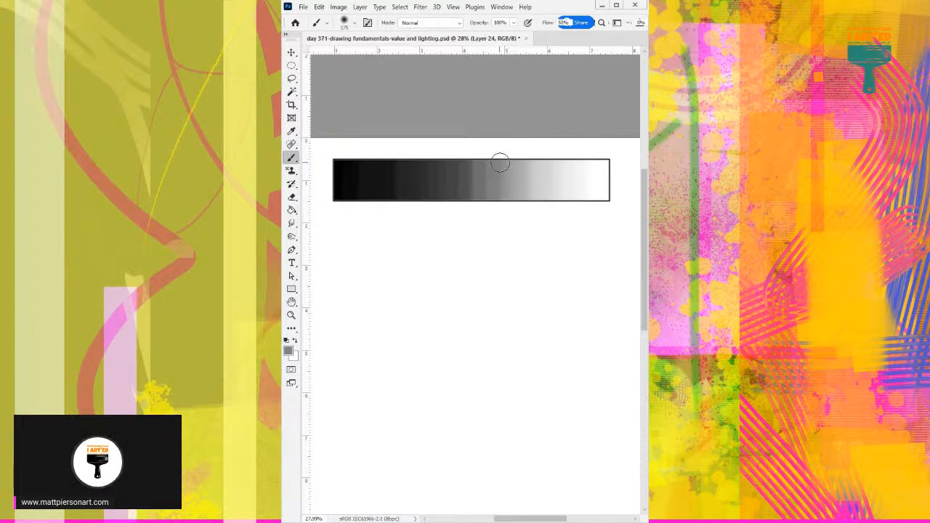
alt+click(494, 170)
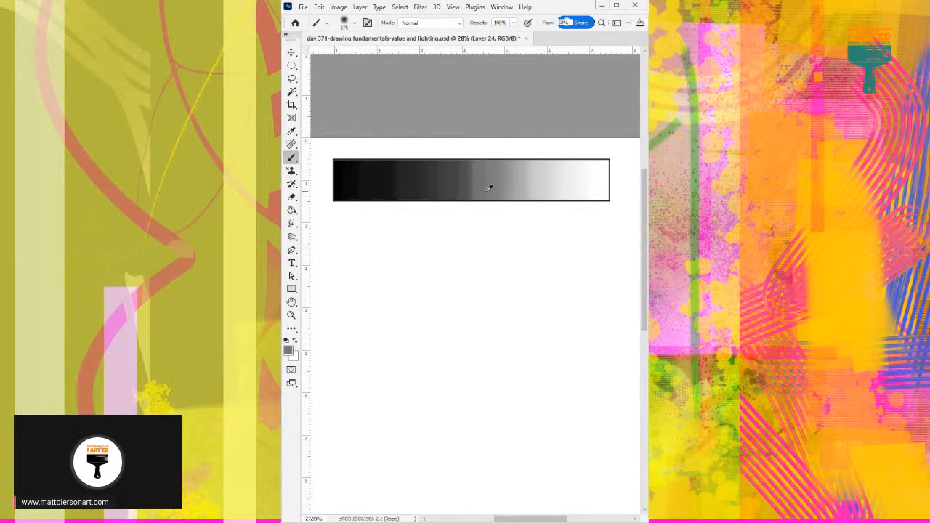
Soften the hard dark-to-mid-grey edge at the bar's middle with greys sampled from both sides.
drag(476, 166, 473, 199)
alt+click(467, 172)
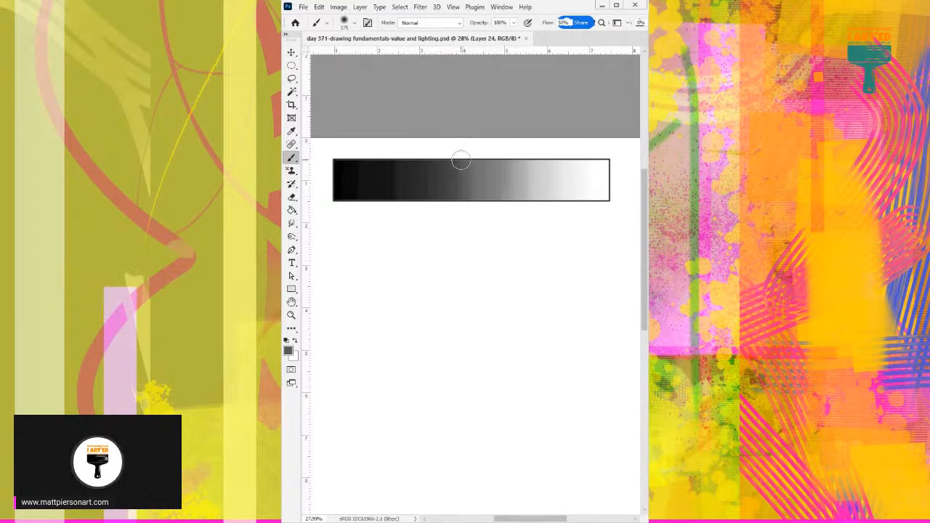
alt+click(468, 192)
alt+click(462, 178)
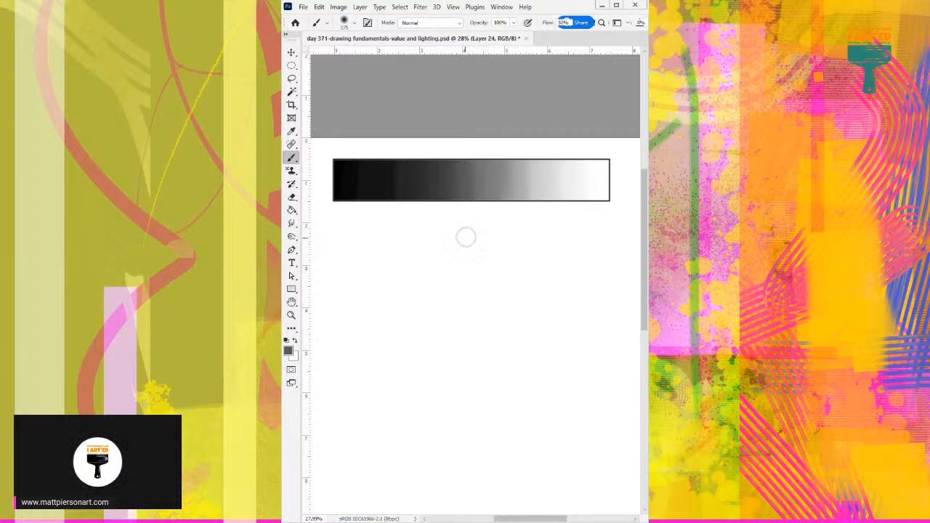
alt+click(457, 175)
alt+click(457, 172)
Blend the dark-grey bands left of the bar's middle with sampled dark greys.
alt+click(433, 174)
alt+click(431, 175)
alt+click(432, 221)
alt+click(427, 182)
Rework the mid-grey to light-grey transition about two thirds along the bar with sampled greys.
alt+click(522, 178)
alt+click(520, 146)
alt+click(518, 173)
mouse_move(507, 202)
mouse_down()
mouse_move(509, 151)
mouse_move(524, 206)
mouse_move(525, 174)
mouse_up()
alt+click(520, 181)
Sample darker greys and smooth the step between the dark-grey and near-black bands in the bar's left third.
alt+click(445, 170)
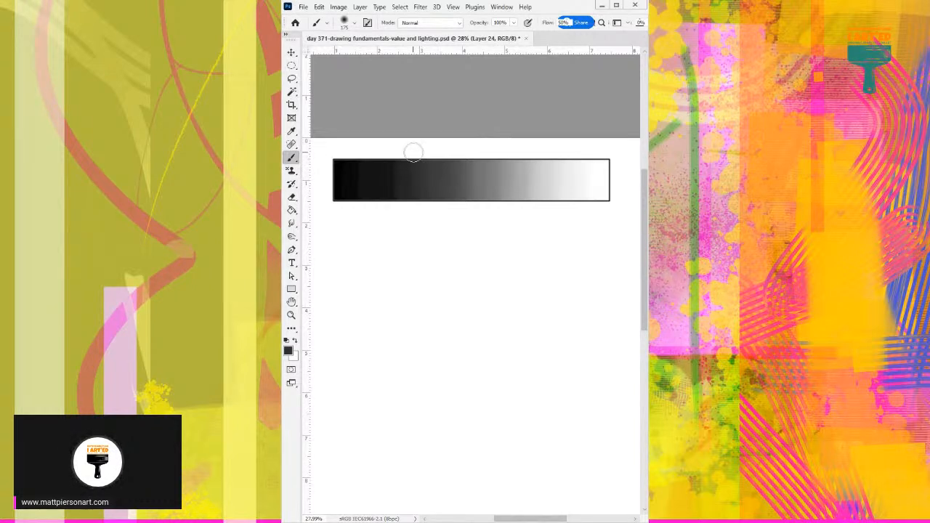
alt+click(403, 176)
alt+click(387, 178)
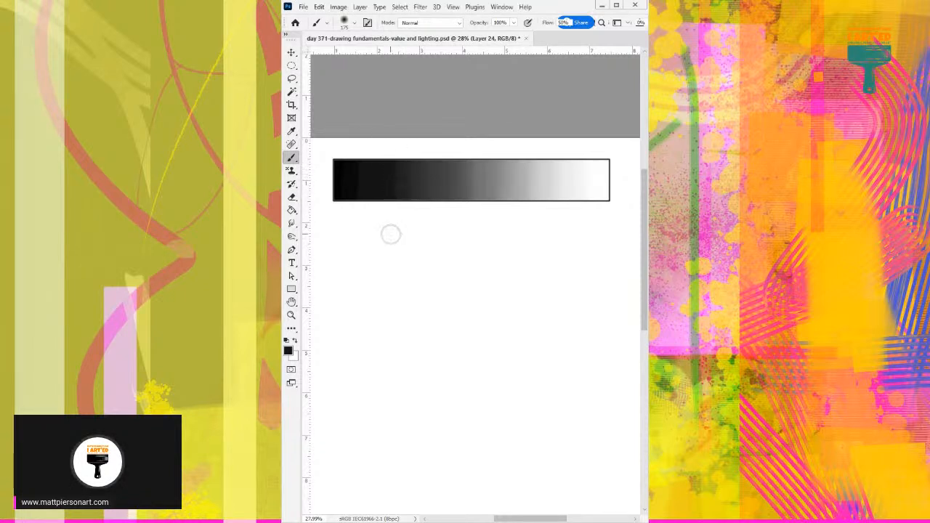
alt+click(415, 159)
alt+click(412, 220)
alt+click(414, 176)
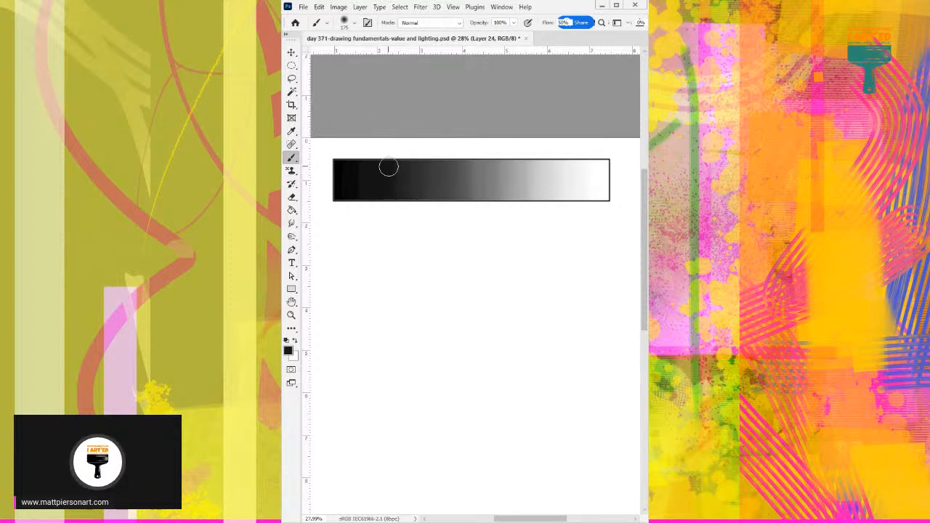
Carry sampled near-black tones over the remaining dark band borders toward the black end.
alt+click(406, 182)
alt+click(399, 167)
alt+click(398, 175)
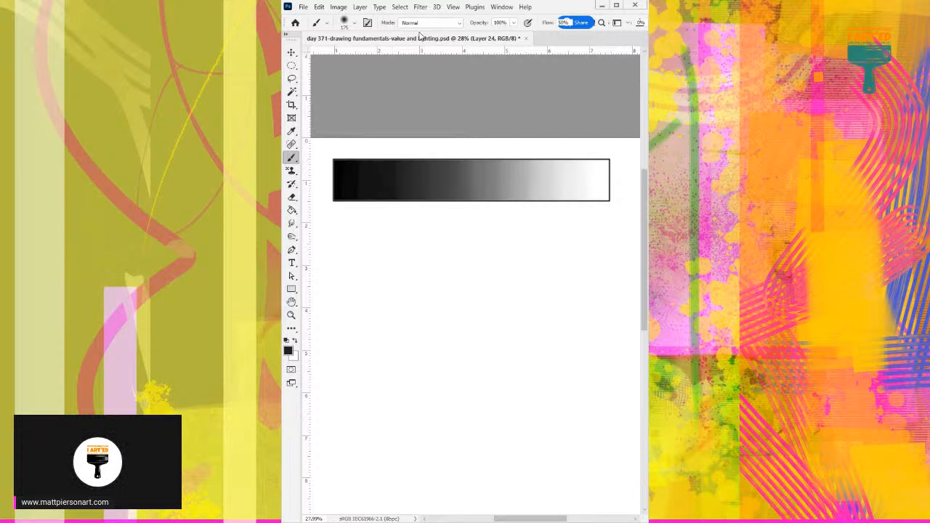
alt+click(374, 189)
alt+click(367, 170)
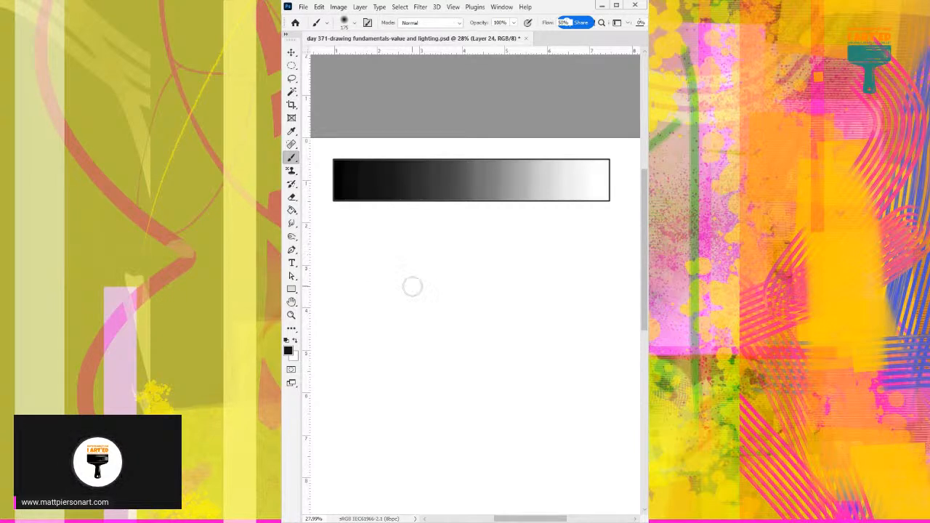
scroll(412, 286, up, 2)
mouse_move(413, 294)
mouse_down()
mouse_move(426, 239)
mouse_move(414, 192)
mouse_move(440, 158)
mouse_up()
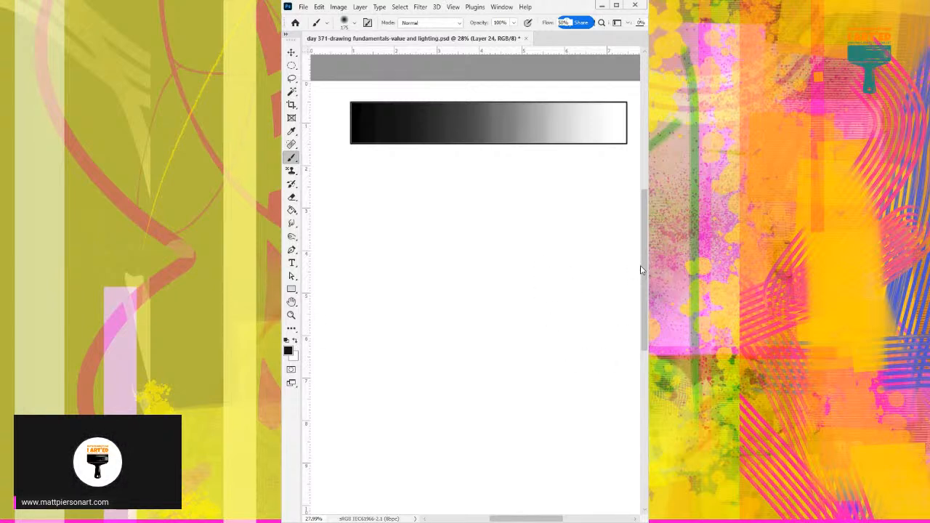
drag(640, 270, 644, 324)
scroll(647, 260, down, 1)
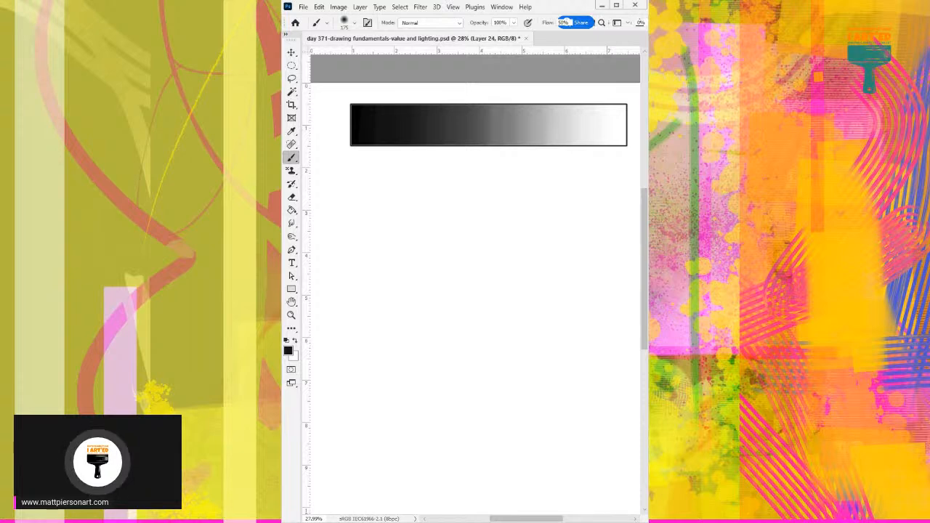
drag(643, 311, 644, 330)
drag(557, 269, 542, 280)
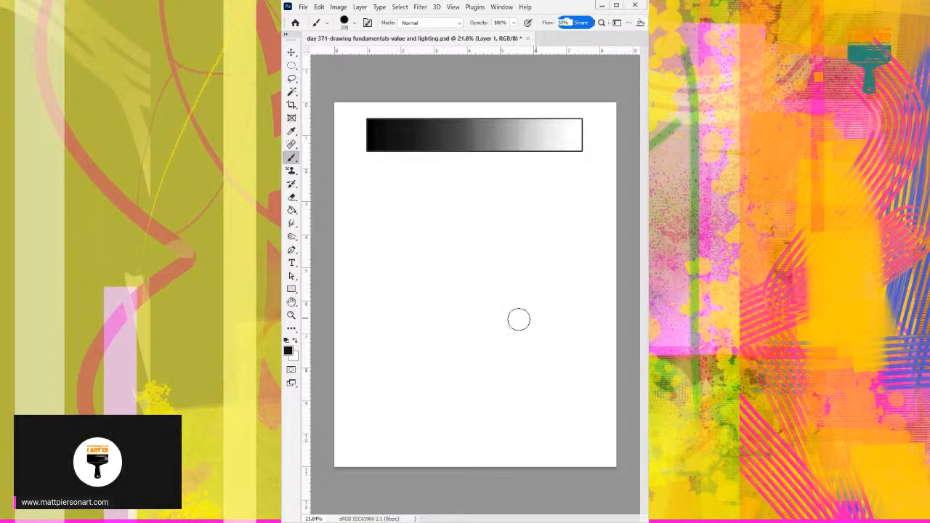
Reduce the hard round brush to 10 px for sketching on Layer 1.
key(bracketleft)
key(bracketleft)
key(bracketleft)
key(bracketleft)
key(bracketleft)
key(bracketleft)
key(bracketleft)
key(bracketleft)
key(bracketleft)
key(bracketleft)
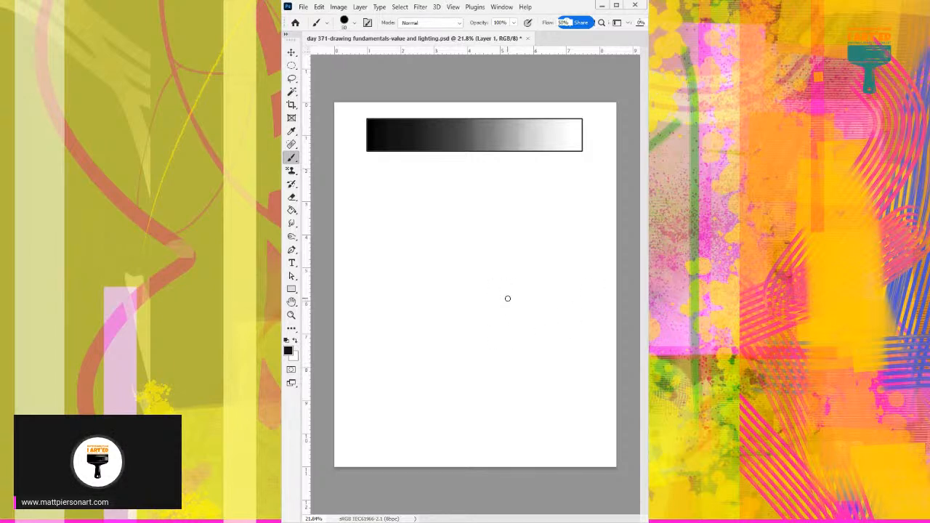
key(bracketleft)
drag(417, 257, 435, 249)
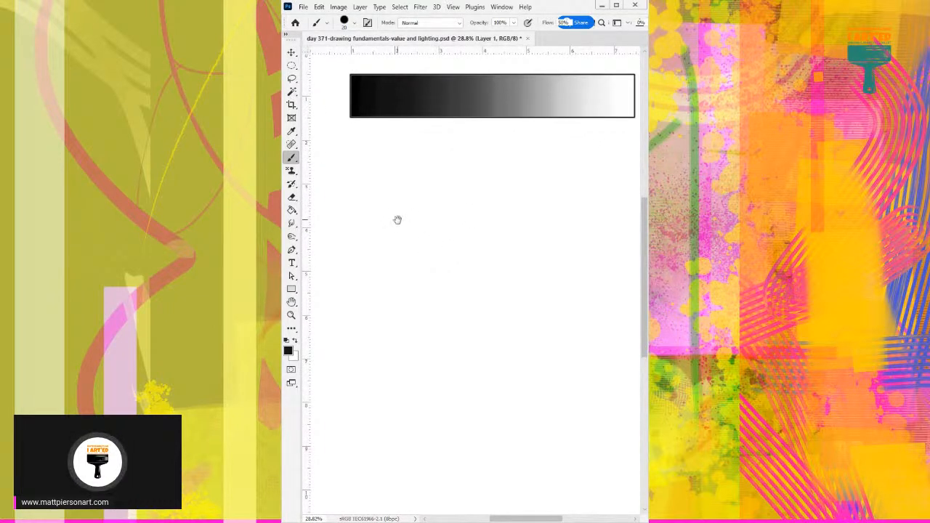
key(ctrl+0)
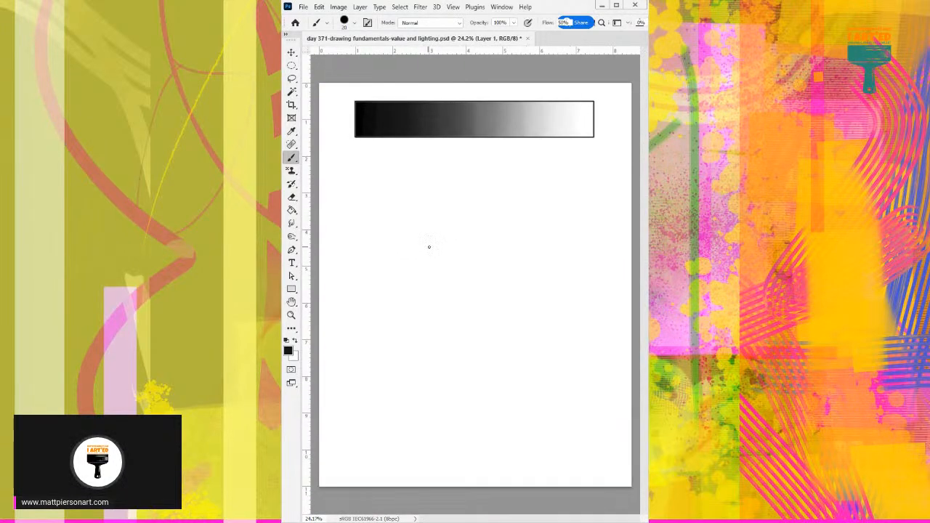
key(bracketleft)
key(bracketleft)
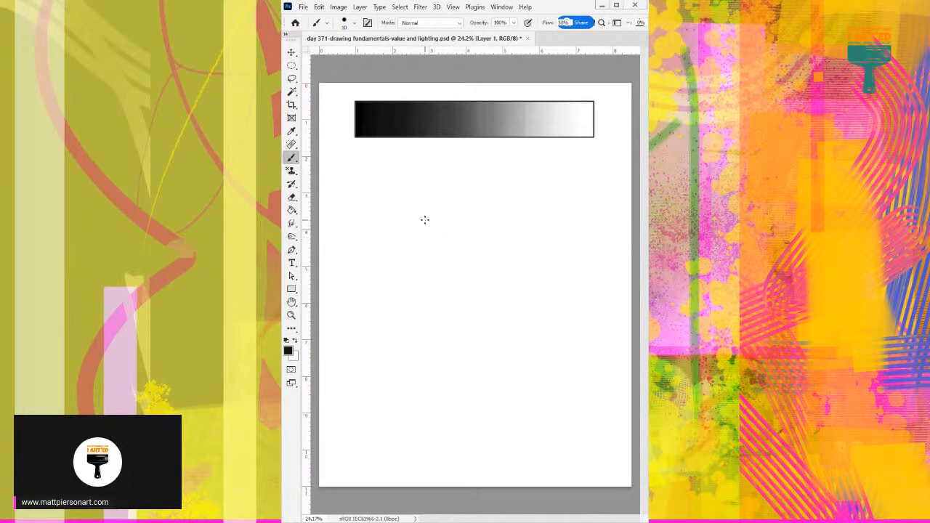
Sketch a circle below the value scale's dark half, undoing poor strokes, with a small light-source circle above and right of it.
mouse_move(397, 200)
mouse_down()
mouse_move(430, 229)
mouse_move(396, 241)
mouse_up()
key(ctrl+z)
drag(413, 199, 396, 243)
mouse_move(411, 201)
mouse_down()
mouse_move(429, 234)
mouse_move(397, 212)
mouse_up()
key(ctrl+z)
key(ctrl+z)
key(ctrl+z)
mouse_move(396, 204)
mouse_down()
mouse_move(422, 196)
mouse_move(429, 227)
mouse_move(405, 240)
mouse_move(380, 217)
mouse_move(393, 191)
mouse_move(419, 192)
mouse_move(431, 210)
mouse_move(425, 232)
mouse_move(397, 238)
mouse_move(382, 208)
mouse_move(404, 188)
mouse_move(425, 195)
mouse_move(380, 206)
mouse_move(385, 198)
mouse_move(387, 232)
mouse_move(417, 236)
mouse_move(392, 238)
mouse_move(427, 232)
mouse_move(427, 222)
mouse_move(417, 234)
mouse_move(432, 217)
mouse_move(422, 234)
mouse_move(382, 203)
mouse_move(416, 190)
mouse_move(408, 189)
mouse_move(427, 218)
mouse_move(429, 210)
mouse_move(426, 230)
mouse_move(428, 206)
mouse_move(425, 230)
mouse_up()
key(ctrl+z)
key(ctrl+z)
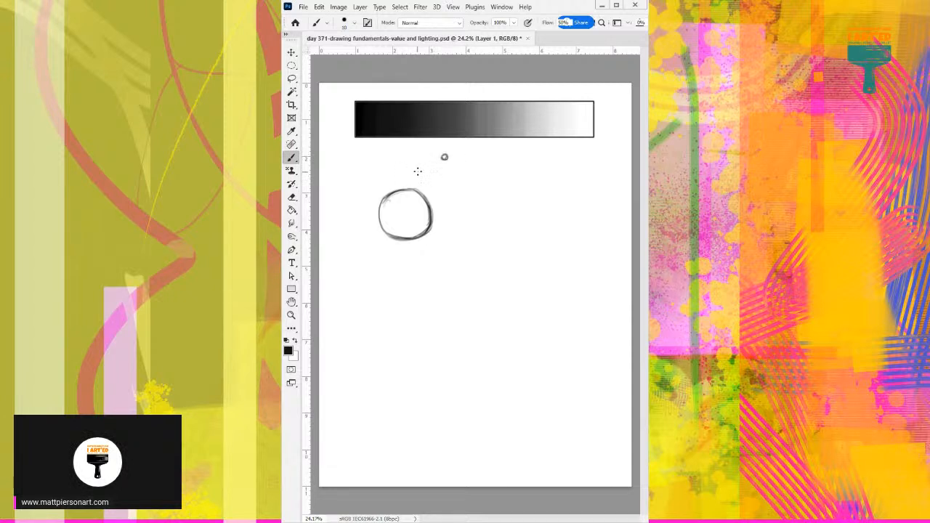
Draw two light rays from the light source along both sides of the circle down to ground level.
mouse_move(439, 160)
mouse_down()
mouse_move(381, 198)
mouse_move(432, 156)
mouse_move(385, 197)
mouse_move(445, 155)
mouse_move(435, 196)
mouse_up()
mouse_move(429, 237)
mouse_down()
mouse_move(446, 167)
mouse_move(428, 237)
mouse_up()
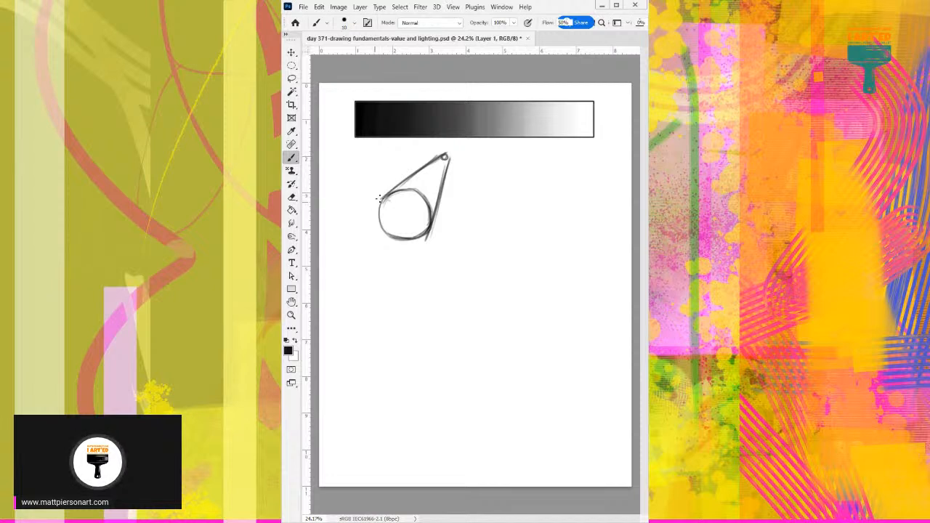
drag(383, 195, 356, 215)
drag(401, 183, 343, 227)
Outline a flat cast shadow beneath the circle between the ends of the two rays, undoing stray strokes.
mouse_move(397, 185)
mouse_down()
mouse_move(329, 242)
mouse_move(404, 239)
mouse_up()
drag(330, 249, 426, 241)
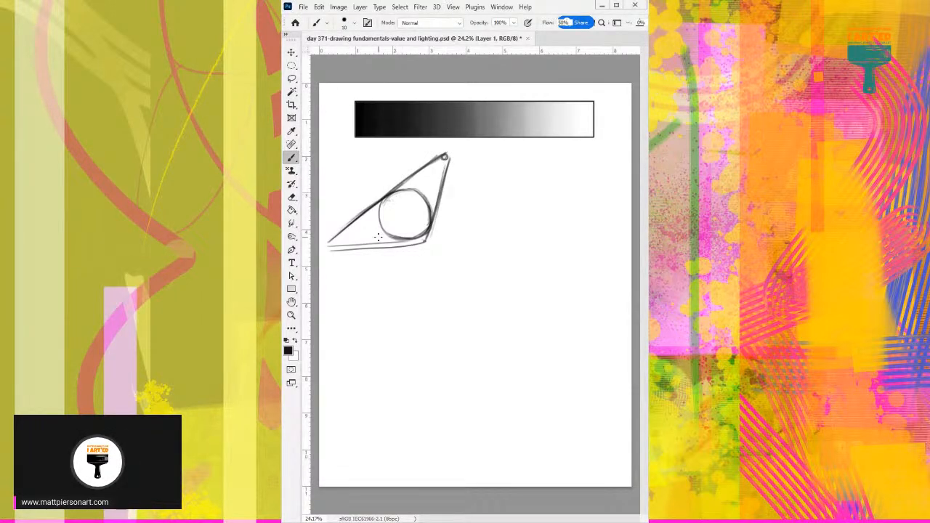
mouse_move(332, 237)
mouse_down()
mouse_move(323, 248)
mouse_move(394, 240)
mouse_move(380, 251)
mouse_move(329, 252)
mouse_move(405, 242)
mouse_up()
key(ctrl+z)
mouse_move(420, 235)
mouse_down()
mouse_move(325, 252)
mouse_move(396, 231)
mouse_up()
key(ctrl+z)
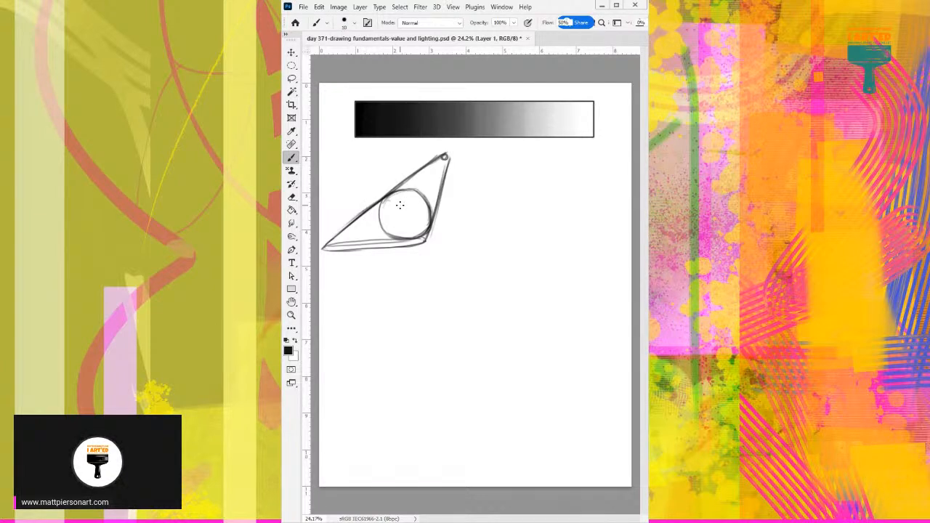
Draw the curved shadow edge inside the circle and hatch both its lower-left form shadow and the cast shadow.
drag(392, 202, 431, 218)
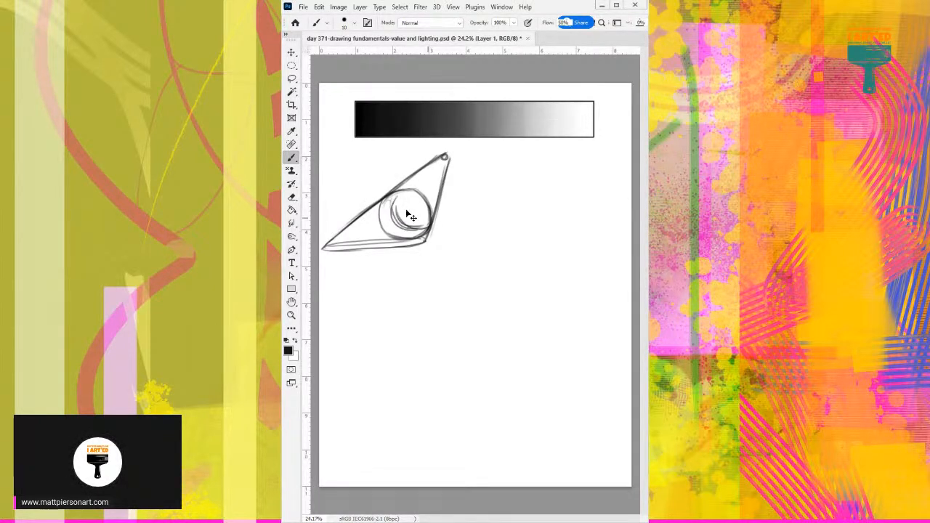
mouse_move(399, 191)
mouse_down()
mouse_move(398, 222)
mouse_move(415, 221)
mouse_move(394, 196)
mouse_up()
mouse_move(394, 207)
mouse_down()
mouse_move(390, 231)
mouse_move(403, 222)
mouse_move(397, 234)
mouse_move(406, 236)
mouse_move(424, 224)
mouse_move(419, 233)
mouse_move(420, 218)
mouse_move(396, 236)
mouse_up()
mouse_move(327, 250)
mouse_down()
mouse_move(418, 246)
mouse_move(424, 237)
mouse_up()
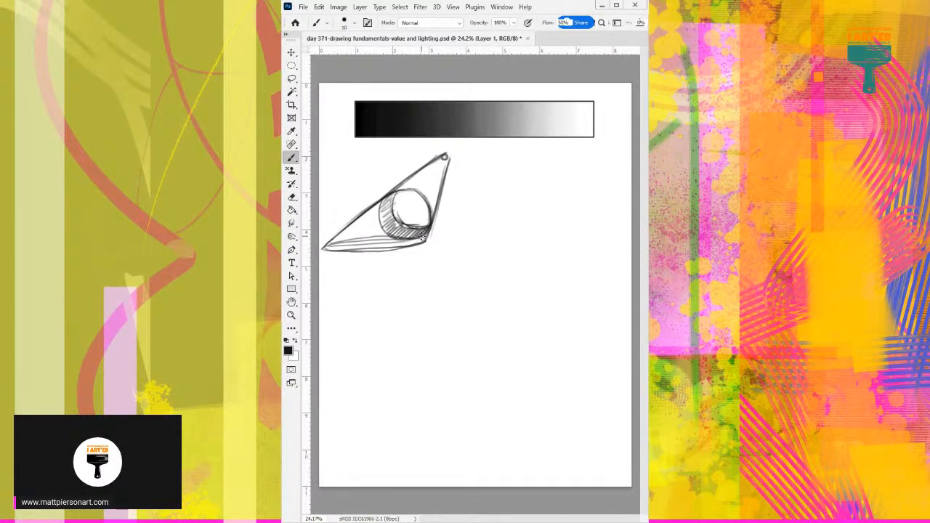
drag(325, 249, 420, 245)
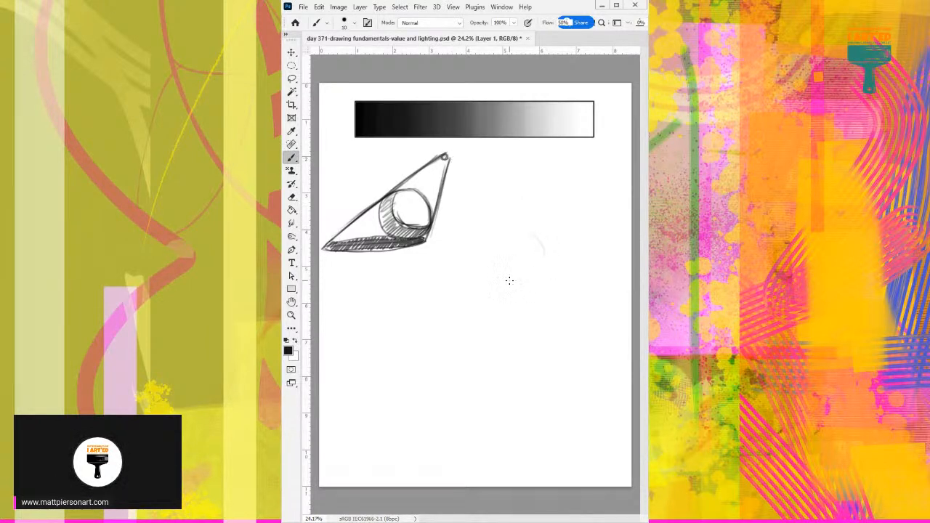
Sketch a second, larger circle to the right of the first drawing with a small light source above it, and darken its outline.
mouse_move(488, 258)
mouse_down()
mouse_move(496, 279)
mouse_move(556, 258)
mouse_move(494, 266)
mouse_move(555, 264)
mouse_move(498, 247)
mouse_move(547, 278)
mouse_move(493, 254)
mouse_move(549, 270)
mouse_move(496, 257)
mouse_move(537, 285)
mouse_up()
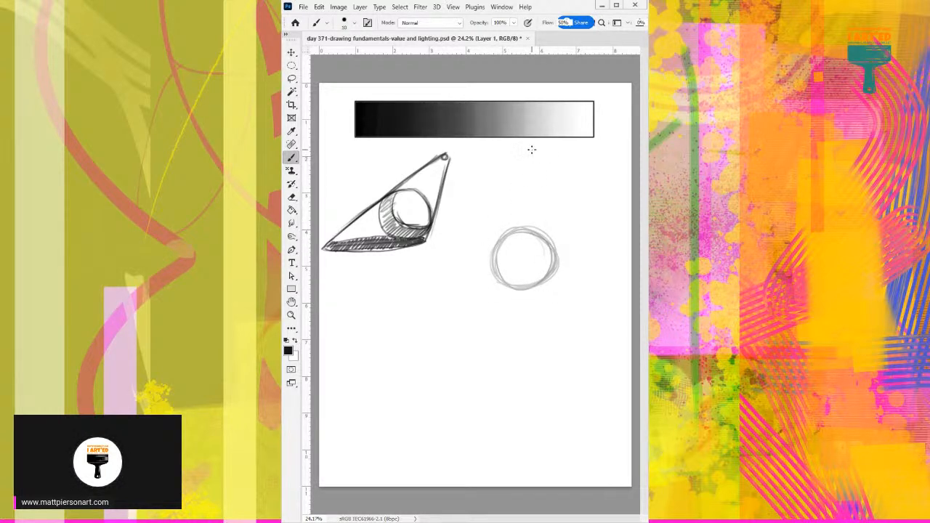
drag(531, 149, 532, 153)
mouse_move(498, 263)
mouse_down()
mouse_move(502, 238)
mouse_move(497, 272)
mouse_move(497, 264)
mouse_move(505, 280)
mouse_move(520, 285)
mouse_move(505, 274)
mouse_move(542, 280)
mouse_move(550, 272)
mouse_move(552, 252)
mouse_move(522, 228)
mouse_move(548, 243)
mouse_move(551, 253)
mouse_move(541, 232)
mouse_move(504, 234)
mouse_up()
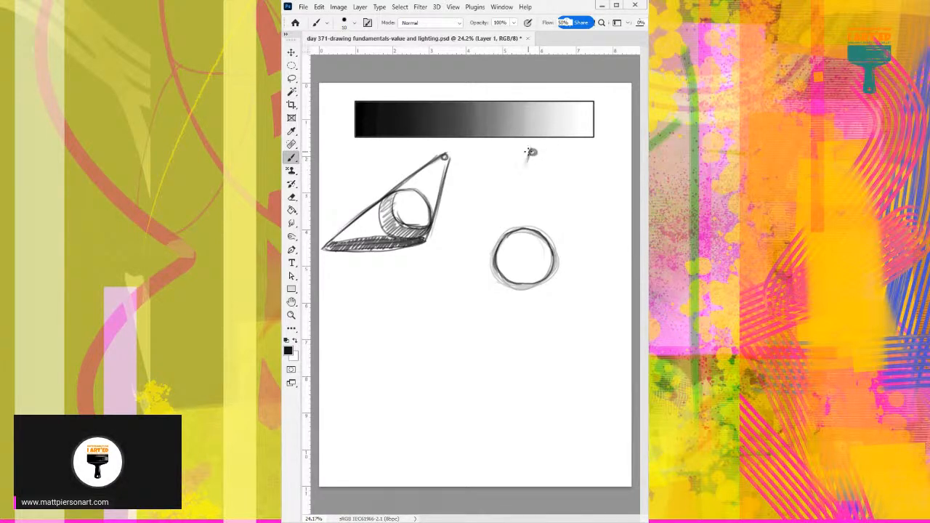
Draw two light rays from the second light source down to the sides of the second circle.
mouse_move(514, 191)
mouse_down()
mouse_move(531, 152)
mouse_move(496, 245)
mouse_move(524, 164)
mouse_move(553, 249)
mouse_up()
drag(541, 168, 553, 254)
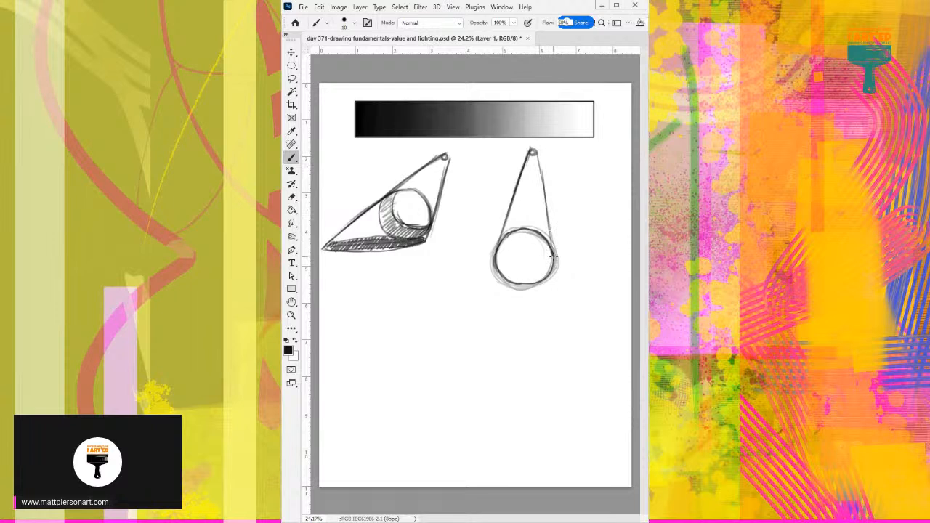
drag(535, 151, 552, 249)
drag(539, 169, 554, 251)
drag(545, 194, 552, 232)
Extend both light rays past the second circle's sides to just below its base.
mouse_move(500, 236)
mouse_down()
mouse_move(488, 280)
mouse_move(486, 270)
mouse_up()
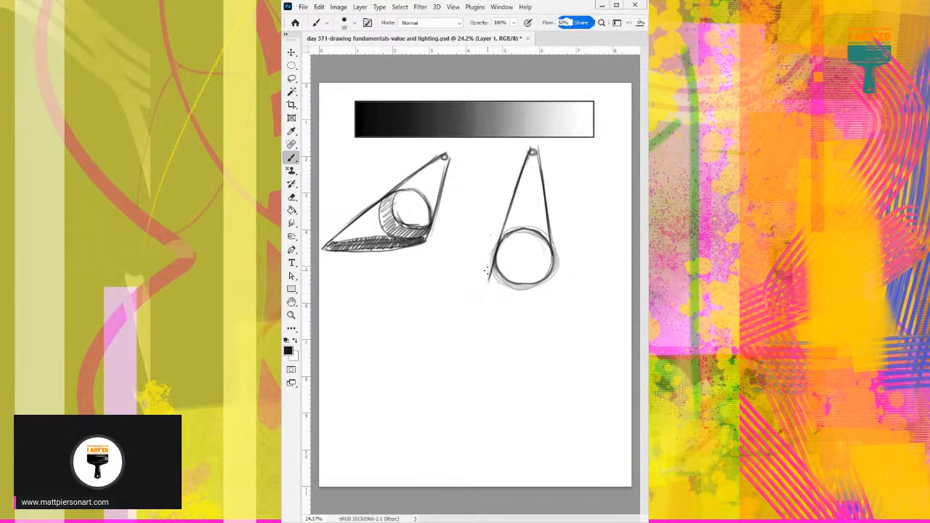
drag(552, 235, 559, 277)
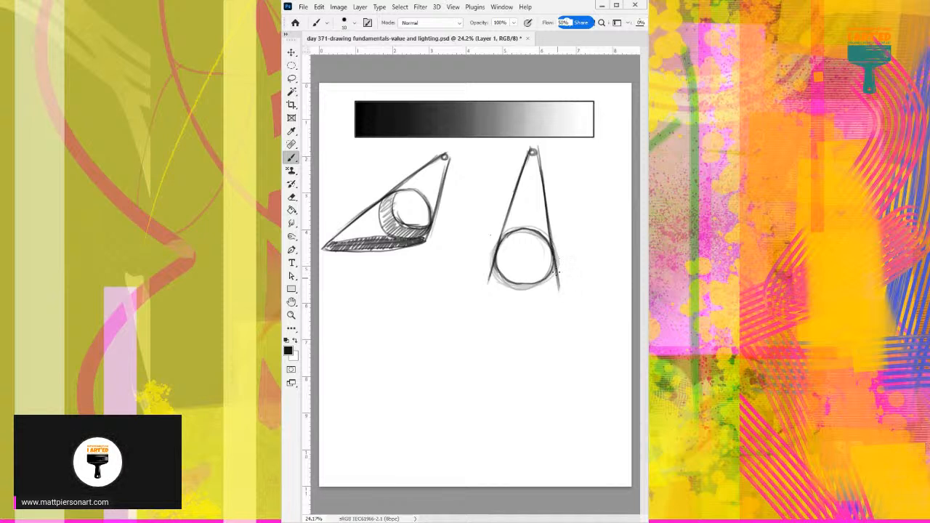
drag(494, 261, 484, 287)
Darken the second circle's base, draw a curved shadow edge across its middle, and hatch the lower half as form shadow.
drag(509, 287, 535, 282)
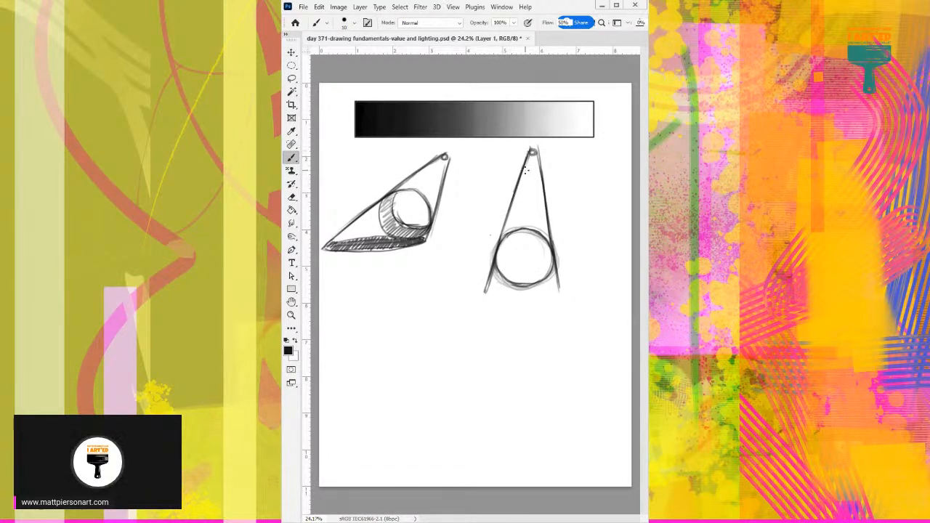
drag(498, 258, 537, 260)
right_click(518, 258)
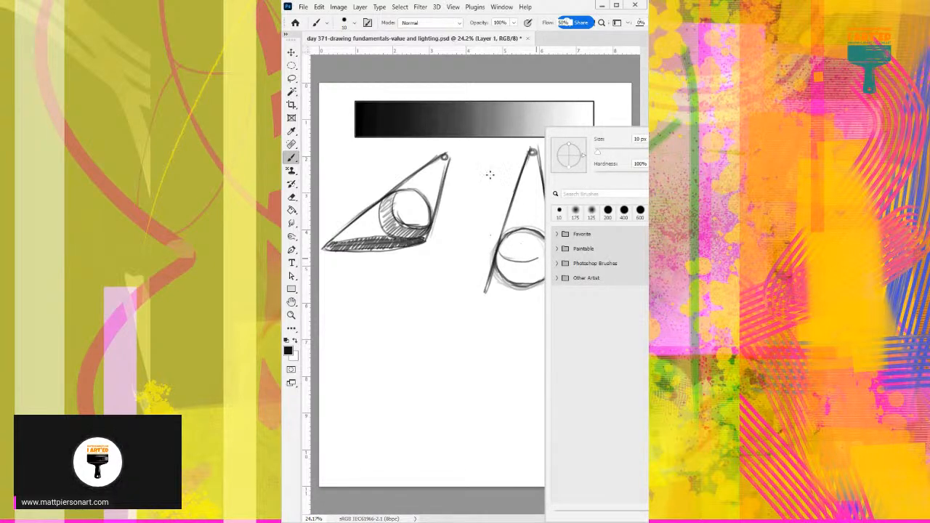
click(497, 196)
mouse_move(501, 254)
mouse_down()
mouse_move(548, 253)
mouse_move(519, 262)
mouse_up()
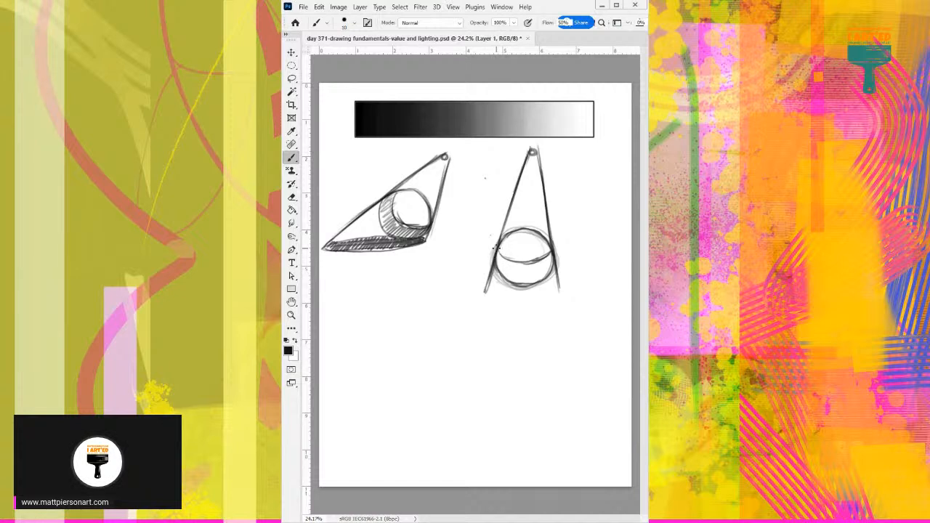
mouse_move(498, 256)
mouse_down()
mouse_move(513, 281)
mouse_move(522, 261)
mouse_move(526, 279)
mouse_move(534, 258)
mouse_move(535, 283)
mouse_move(554, 260)
mouse_up()
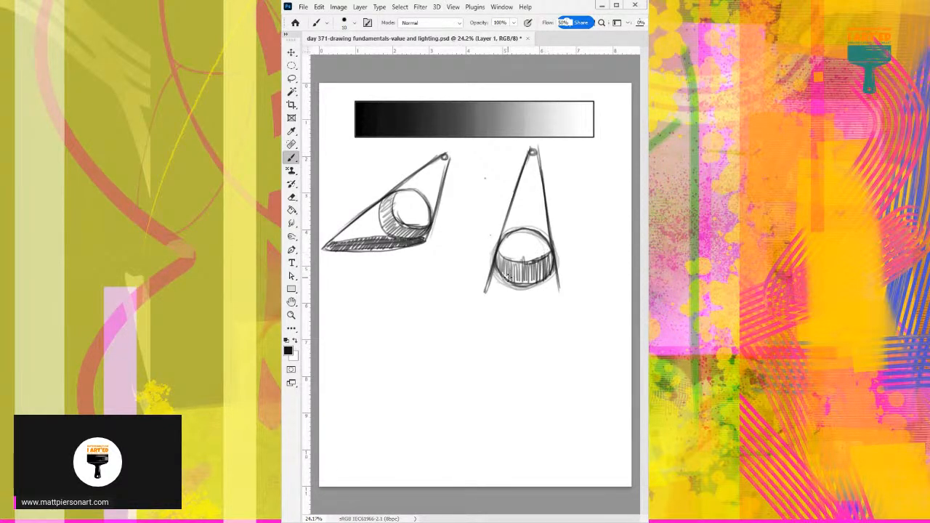
Draw a flat elliptical cast shadow under the second circle between the two ray ends and hatch it dark.
mouse_move(485, 289)
mouse_down()
mouse_move(538, 299)
mouse_move(550, 281)
mouse_move(519, 299)
mouse_move(550, 297)
mouse_up()
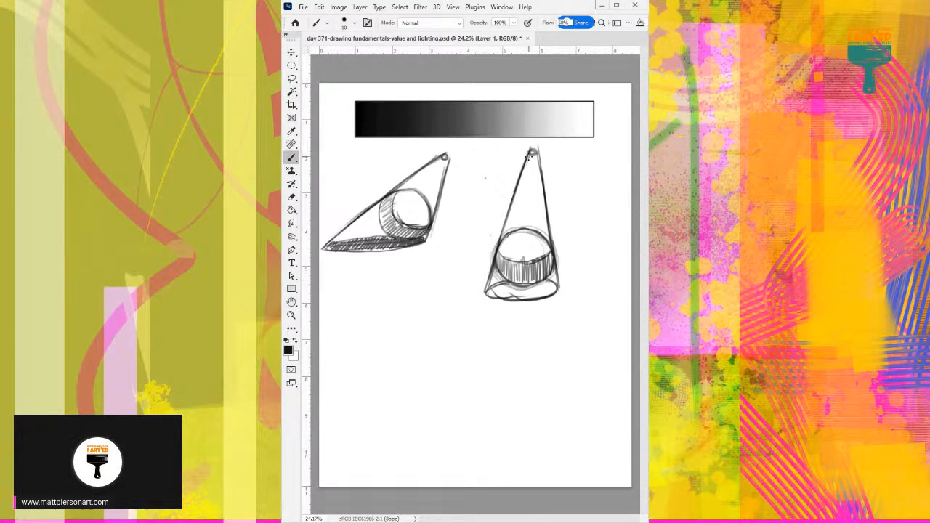
drag(530, 156, 502, 240)
drag(503, 296, 549, 294)
mouse_move(491, 287)
mouse_down()
mouse_move(488, 293)
mouse_move(555, 286)
mouse_move(533, 294)
mouse_up()
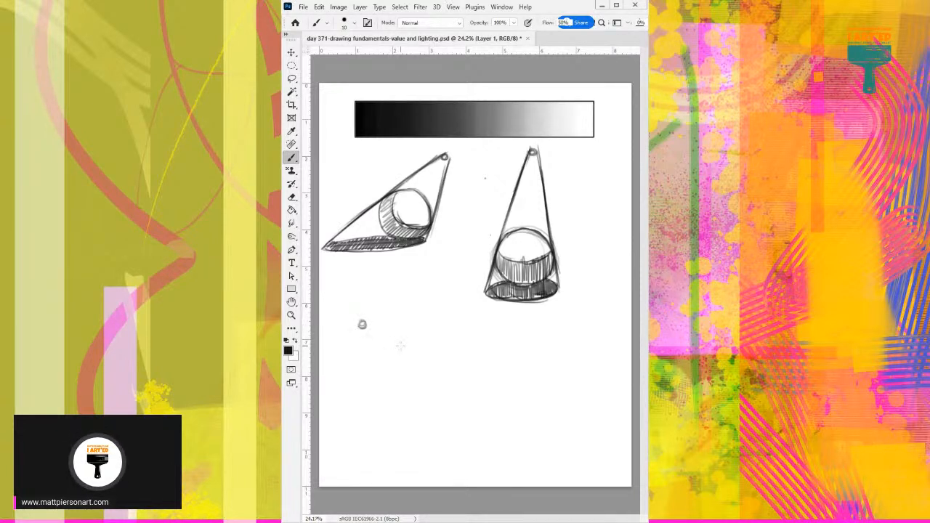
Sketch a small light source below the first drawing and a third circle low on the page's right side.
mouse_move(524, 428)
mouse_down()
mouse_move(536, 397)
mouse_move(523, 388)
mouse_move(532, 381)
mouse_move(502, 425)
mouse_up()
key(ctrl+z)
mouse_move(511, 375)
mouse_down()
mouse_move(490, 386)
mouse_move(502, 431)
mouse_move(526, 376)
mouse_move(495, 425)
mouse_move(541, 396)
mouse_move(483, 423)
mouse_move(518, 359)
mouse_move(485, 413)
mouse_move(519, 424)
mouse_move(500, 430)
mouse_up()
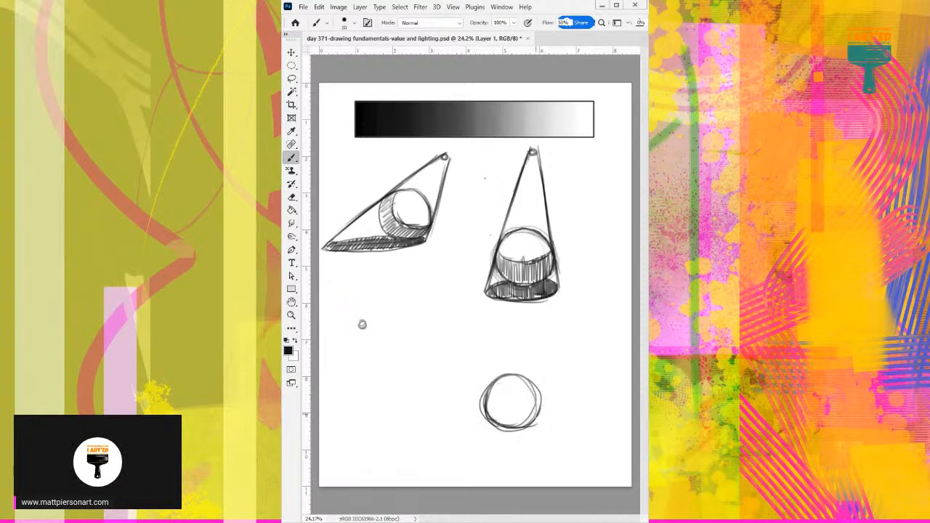
drag(538, 384, 537, 419)
Draw two light rays from the third light source, one grazing the third circle's top and one reaching its lower-left edge.
drag(362, 324, 436, 343)
mouse_move(500, 369)
mouse_down()
mouse_move(412, 335)
mouse_move(519, 366)
mouse_up()
key(ctrl+z)
key(ctrl+z)
shift+click(525, 377)
shift+click(556, 378)
key(ctrl+z)
shift+click(604, 416)
click(362, 325)
shift+click(491, 427)
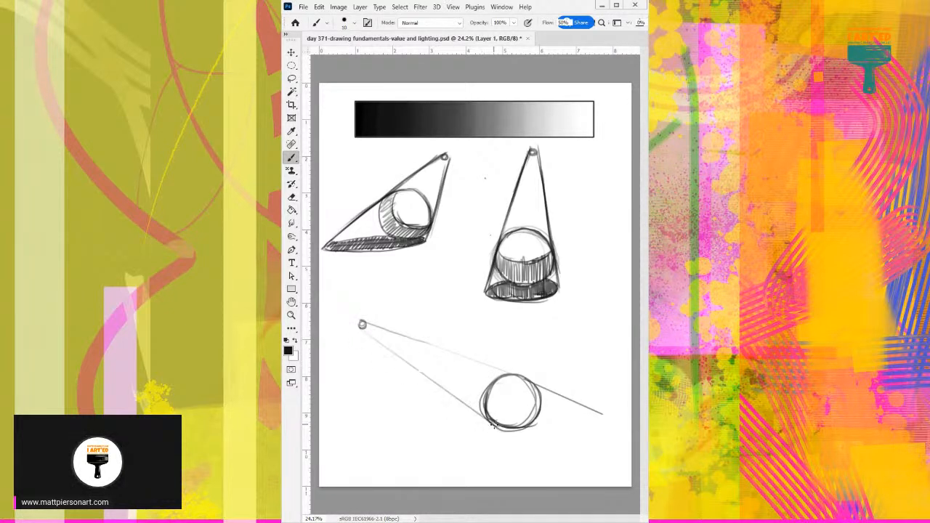
Extend the lower ray past the third circle's base and the upper ray out to the page's right edge.
mouse_move(474, 413)
mouse_down()
mouse_move(508, 430)
mouse_move(509, 419)
mouse_move(518, 436)
mouse_up()
key(ctrl+z)
key(ctrl+z)
mouse_move(614, 410)
mouse_down()
mouse_move(629, 425)
mouse_move(620, 426)
mouse_up()
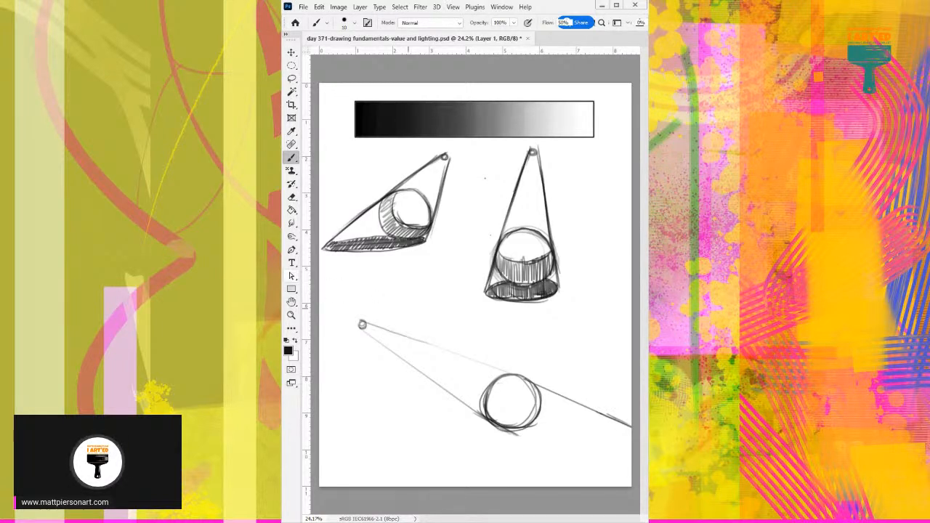
Outline the lower edge of a long cast shadow running from the third circle's base toward the upper ray's end.
drag(499, 431, 590, 432)
drag(512, 434, 618, 426)
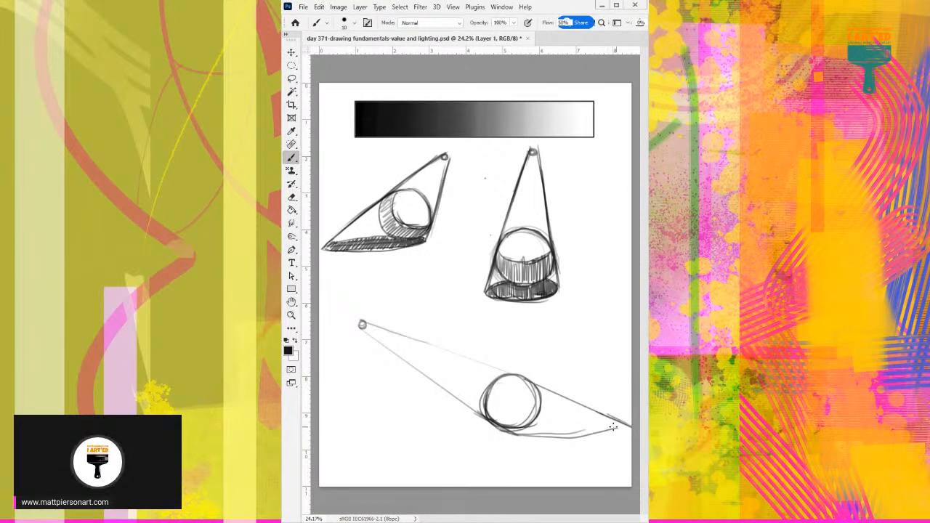
key(ctrl+z)
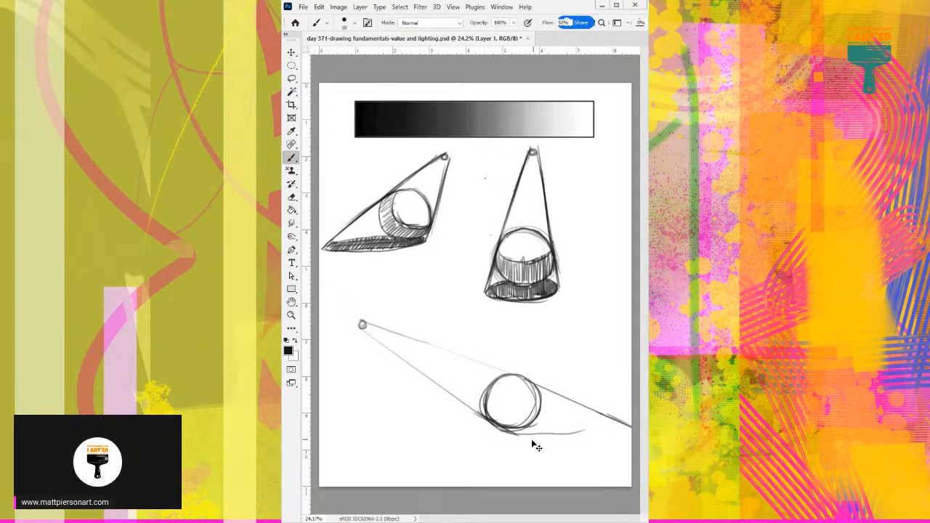
mouse_move(513, 434)
mouse_down()
mouse_move(630, 430)
mouse_move(523, 437)
mouse_move(529, 426)
mouse_up()
Draw the third circle's curved shadow edge, then hatch its right-side form shadow and the long pointed cast shadow.
mouse_move(616, 425)
mouse_down()
mouse_move(549, 414)
mouse_move(517, 434)
mouse_move(611, 426)
mouse_move(578, 440)
mouse_move(617, 431)
mouse_move(549, 440)
mouse_move(520, 382)
mouse_move(503, 420)
mouse_move(517, 424)
mouse_move(534, 401)
mouse_move(537, 387)
mouse_move(520, 378)
mouse_up()
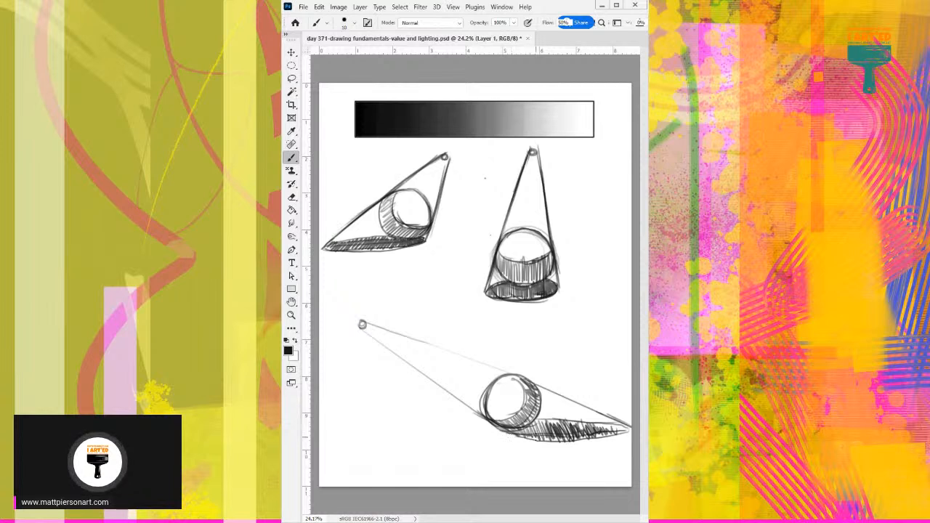
drag(541, 419, 603, 422)
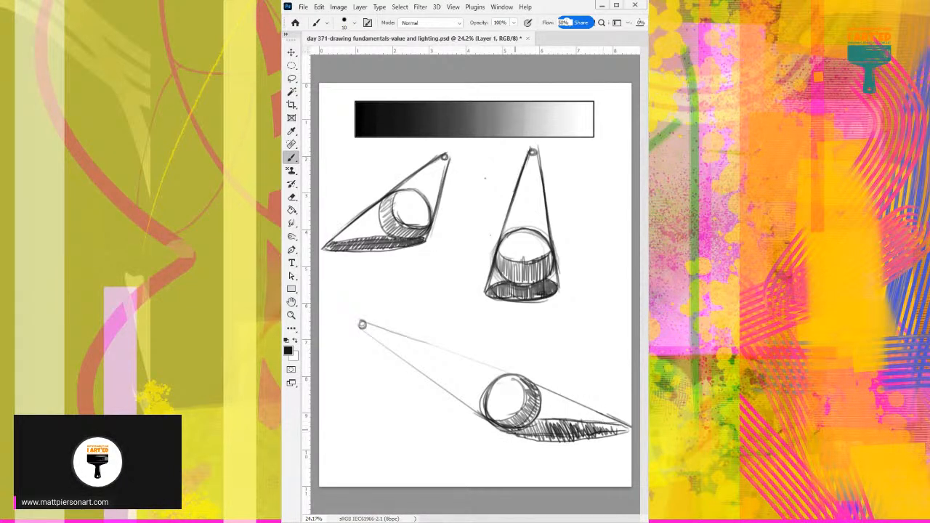
mouse_move(516, 433)
mouse_down()
mouse_move(598, 423)
mouse_move(614, 430)
mouse_move(530, 441)
mouse_up()
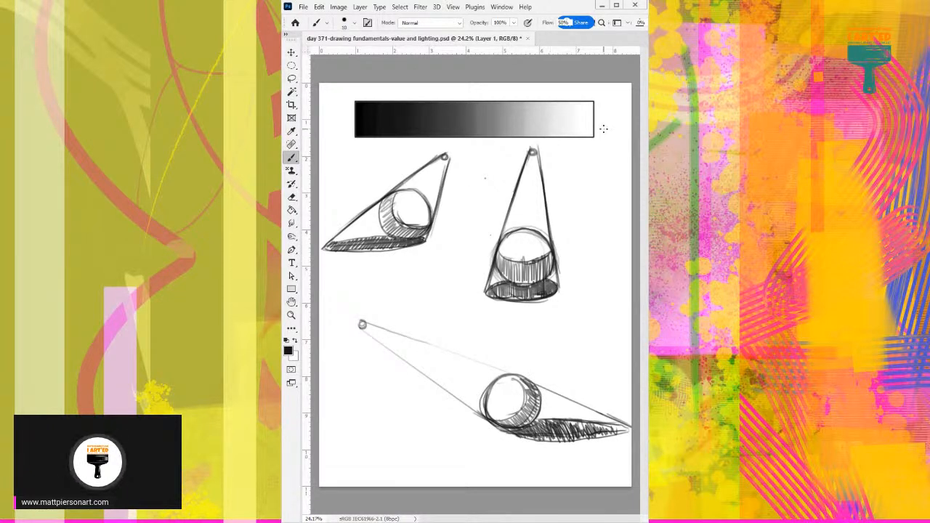
Handwrite "1" beside the value scale and "2" beside the circle studies, with a double-headed arrow between them.
drag(608, 103, 610, 111)
drag(567, 166, 586, 179)
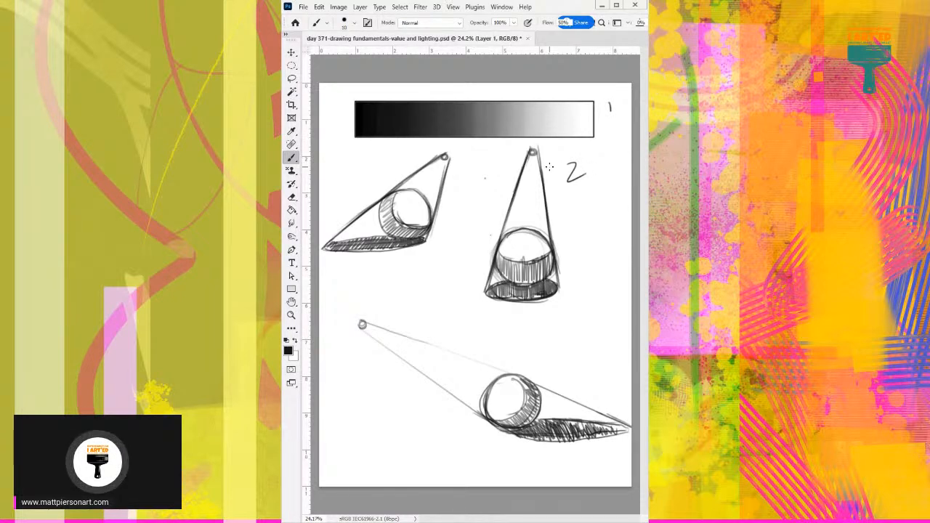
mouse_move(603, 161)
mouse_down()
mouse_move(615, 136)
mouse_move(607, 166)
mouse_up()
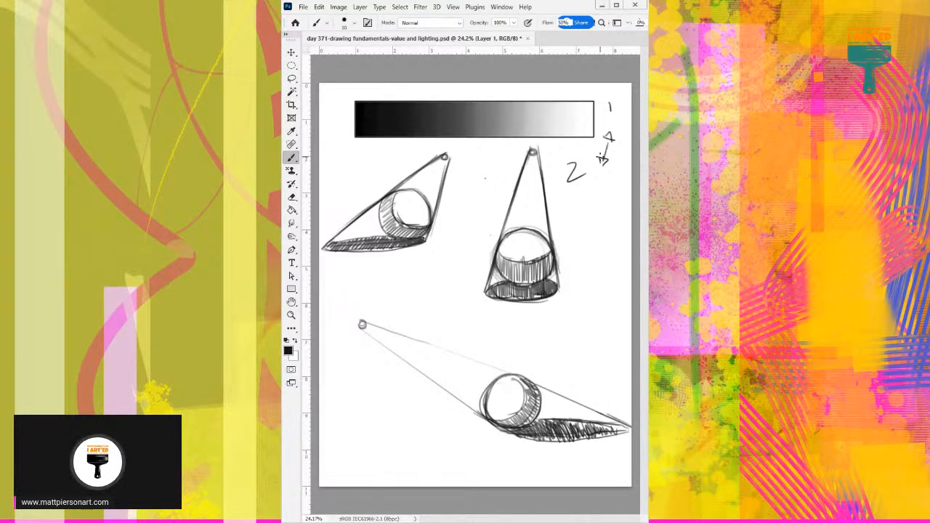
Handwrite the notes "p22" and "Day 371" in the lower-left area of the page.
mouse_move(361, 430)
mouse_down()
mouse_move(398, 436)
mouse_move(375, 472)
mouse_up()
mouse_move(393, 458)
mouse_down()
mouse_move(390, 465)
mouse_move(397, 460)
mouse_up()
mouse_move(400, 456)
mouse_down()
mouse_move(406, 471)
mouse_move(445, 455)
mouse_up()
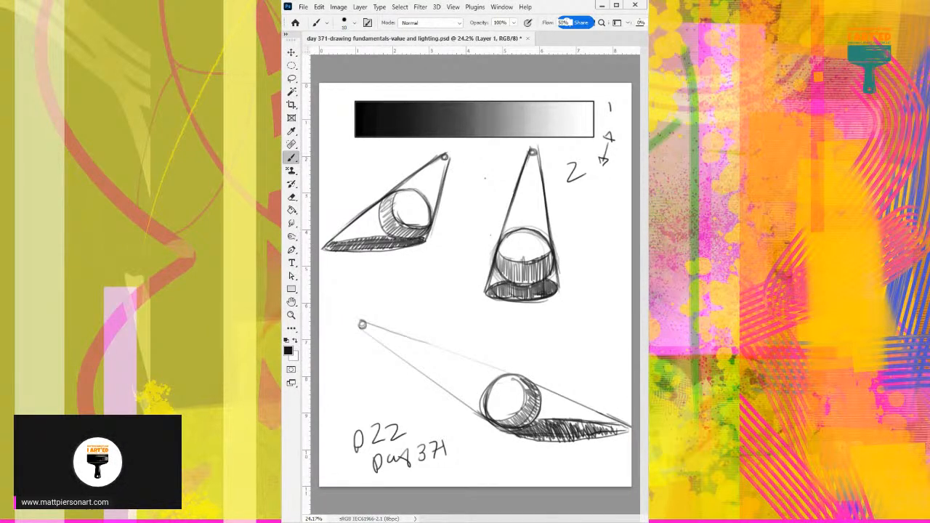
Undo and redo the latest changes to bring the rough figure sketch back beneath the value and lighting studies.
key(ctrl+z)
key(ctrl+shift+z)
key(ctrl+z)
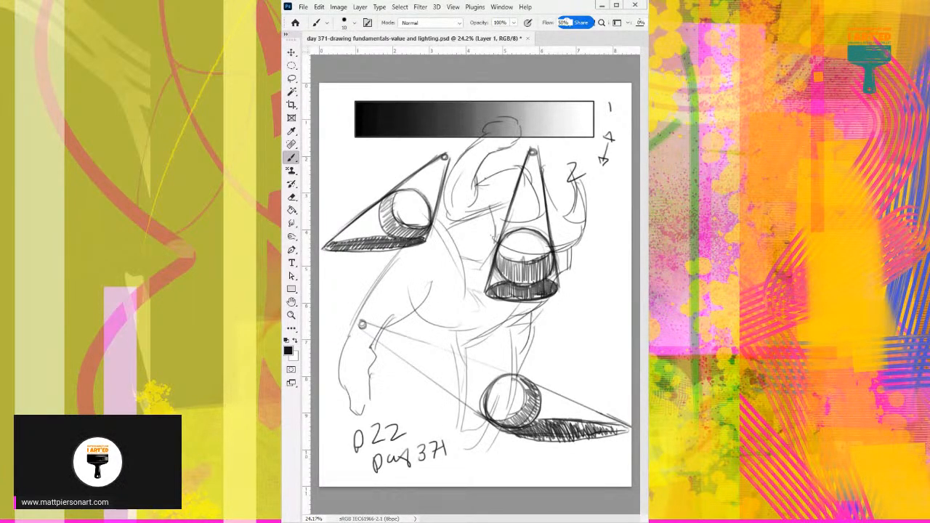
key(ctrl+z)
key(ctrl+shift+z)
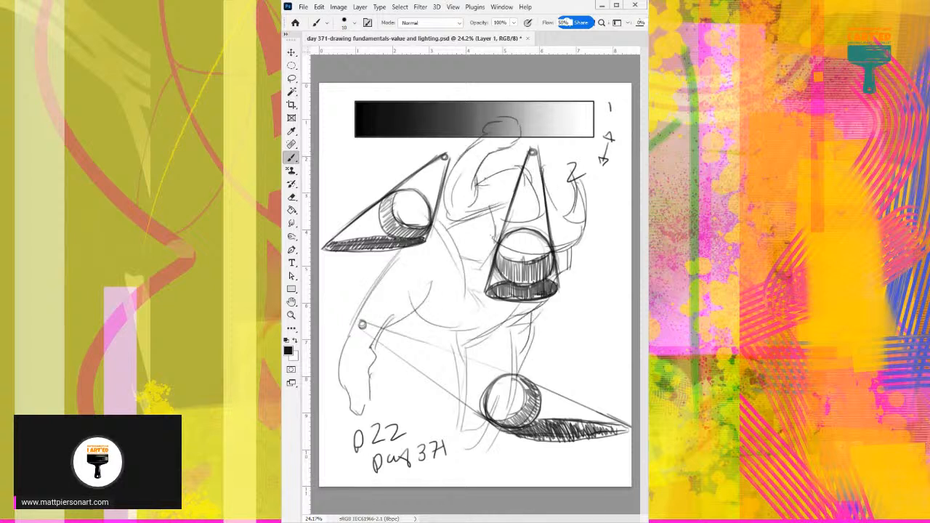